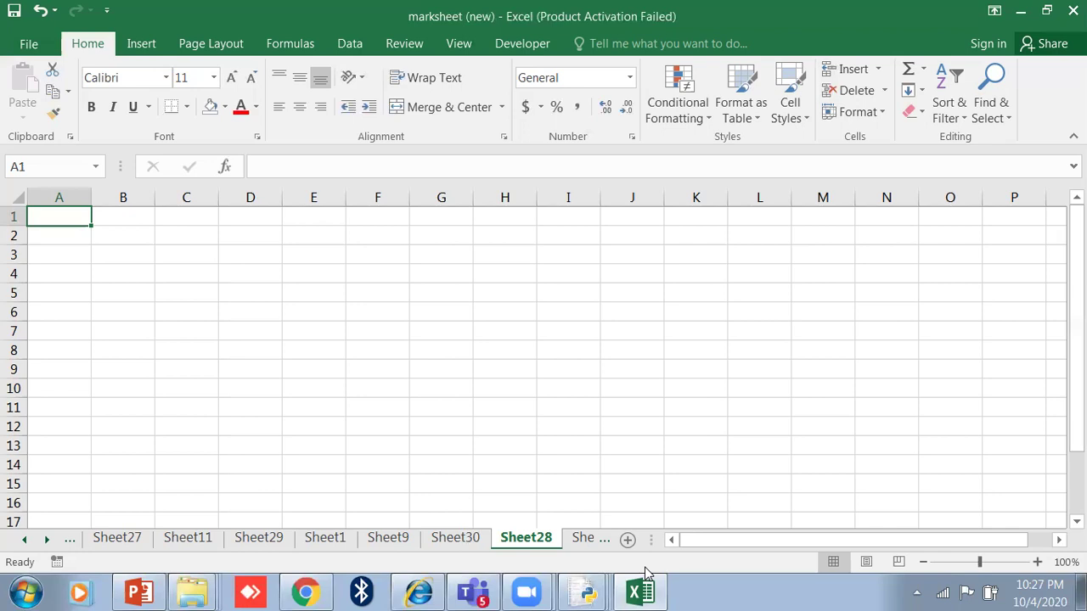
key(Right)
text(=f)
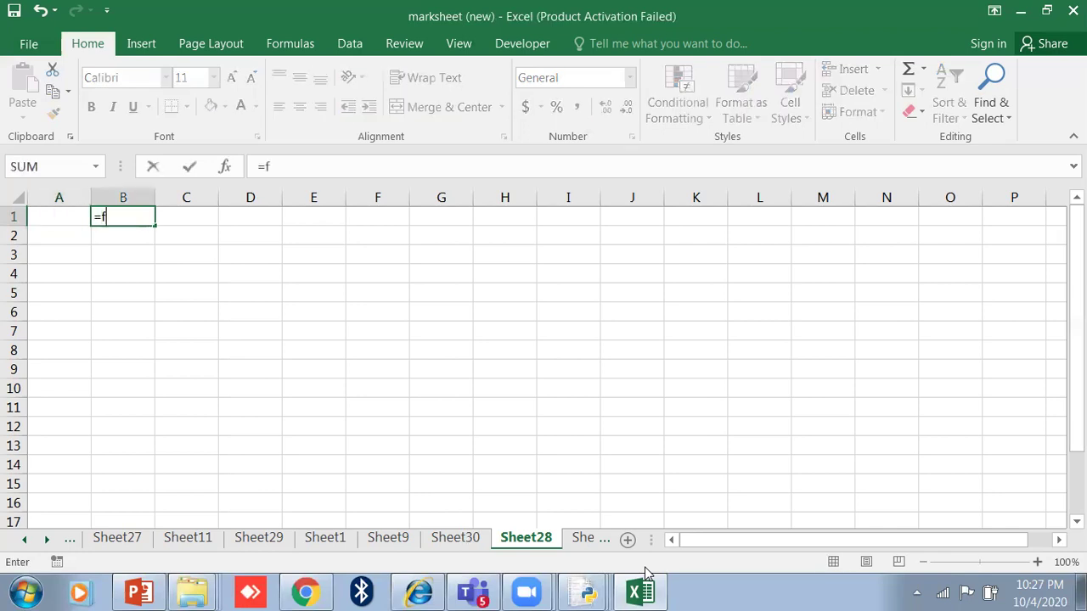
text(unctio)
key(BackSpace)
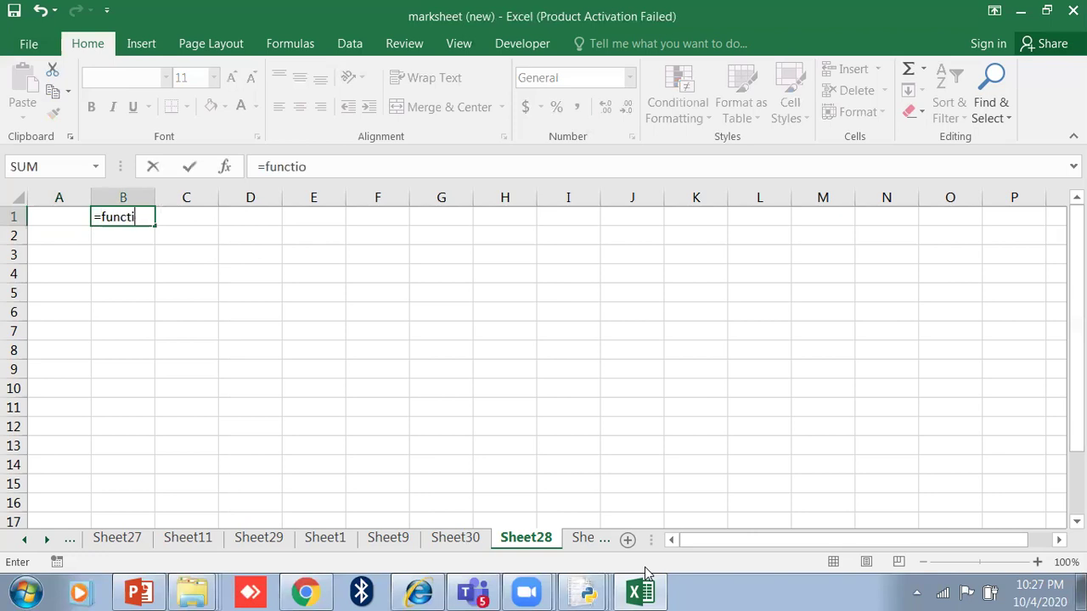
key(Escape)
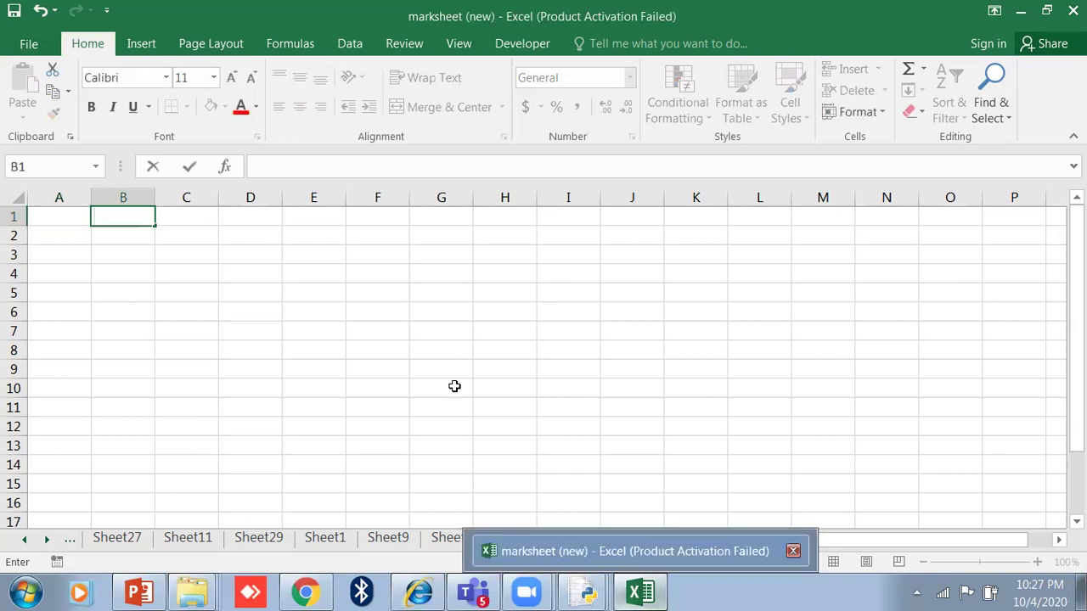
- Try to raise the font size of cell B1 to 72
click(231, 77)
click(231, 77)
click(231, 77)
click(231, 78)
click(231, 77)
click(231, 77)
click(231, 77)
click(231, 77)
click(231, 78)
click(231, 77)
click(231, 77)
click(231, 77)
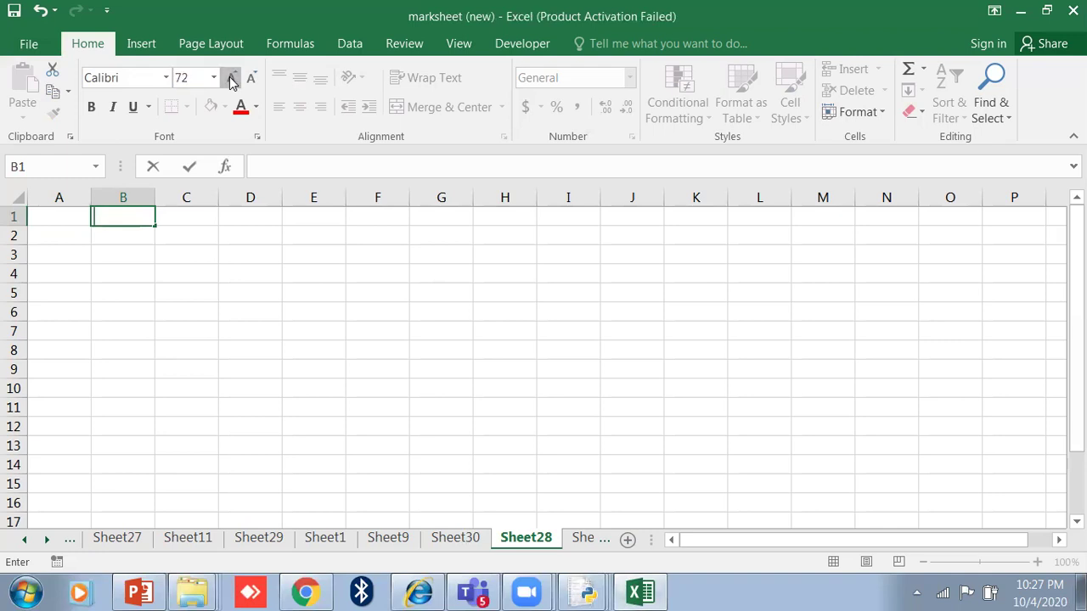
text(=)
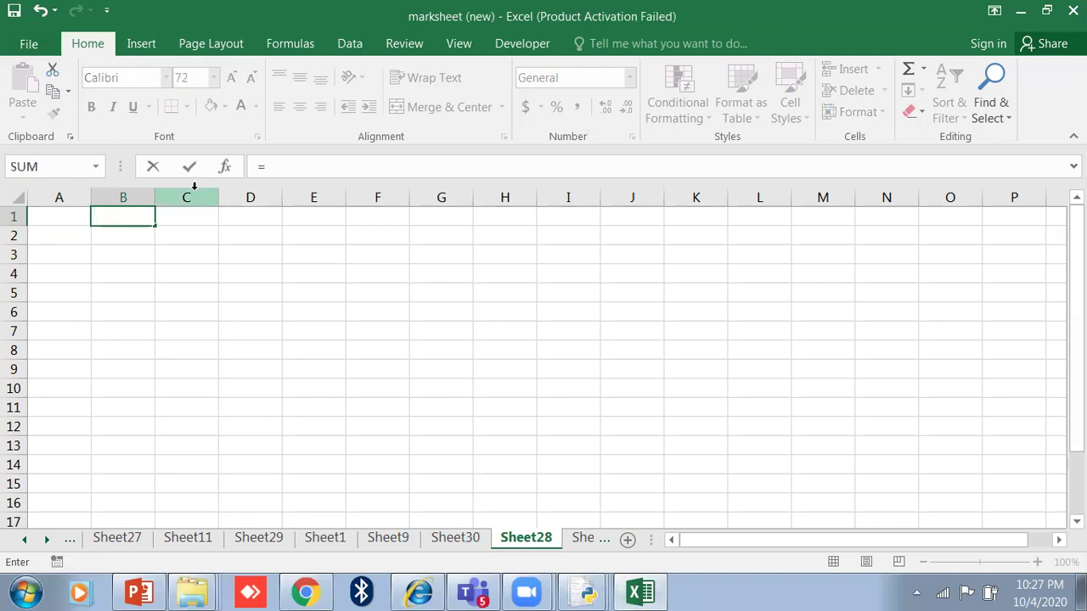
click(189, 288)
key(Escape)
click(180, 219)
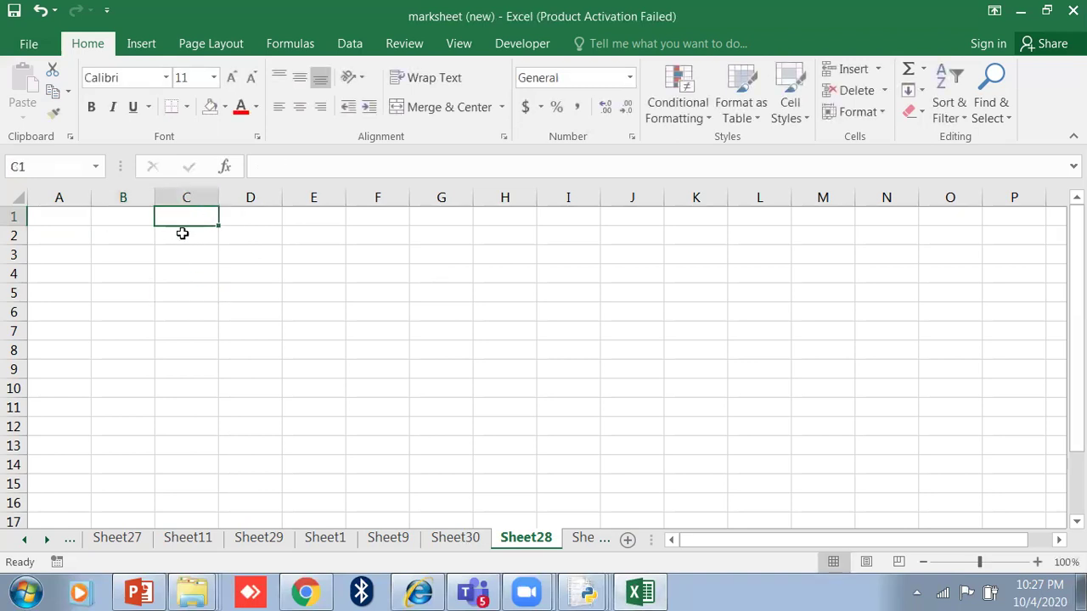
text(=d)
key(BackSpace)
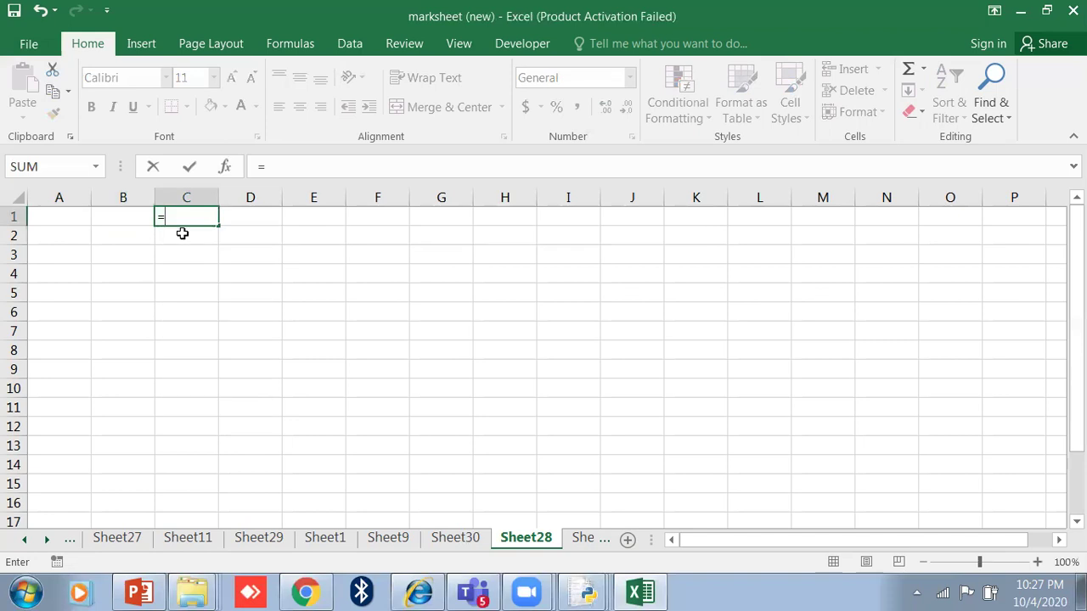
click(190, 332)
key(Escape)
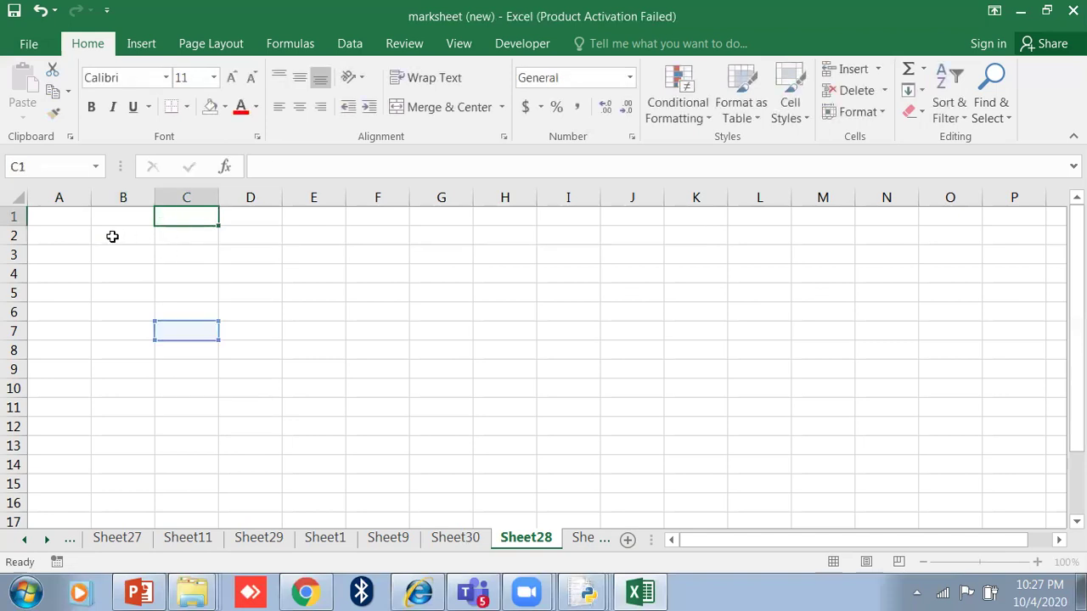
- Increase the font size of the cell range A1:F7 to 24
drag(87, 219, 382, 333)
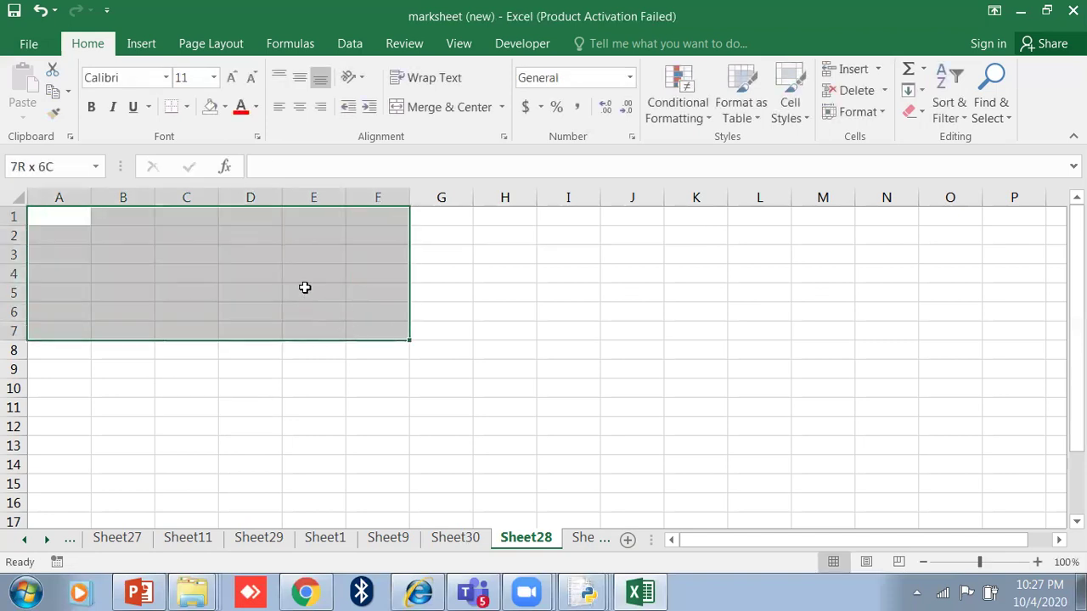
click(230, 77)
click(230, 77)
click(230, 77)
click(230, 77)
click(230, 77)
click(230, 77)
click(230, 77)
- Write the general function syntax =functionname(arguments, in cell C1
click(176, 234)
text(=)
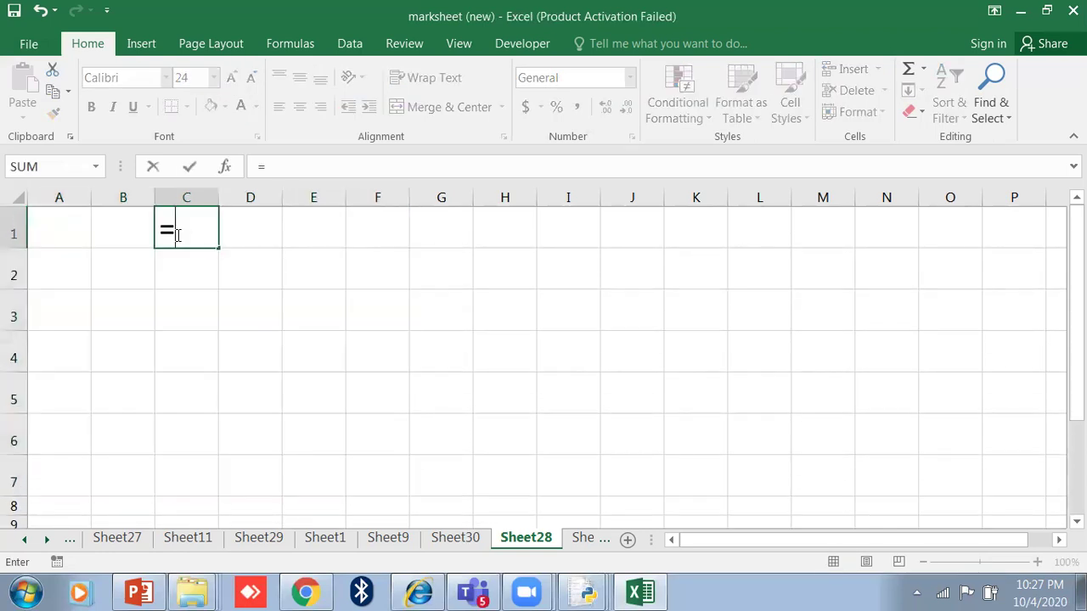
text(funct)
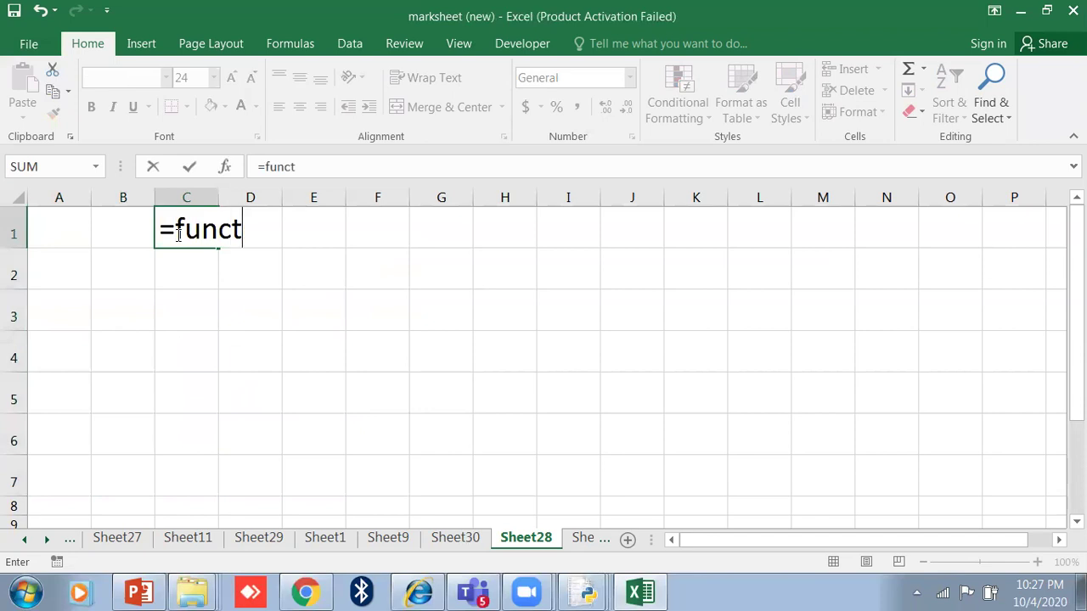
text(ionname)
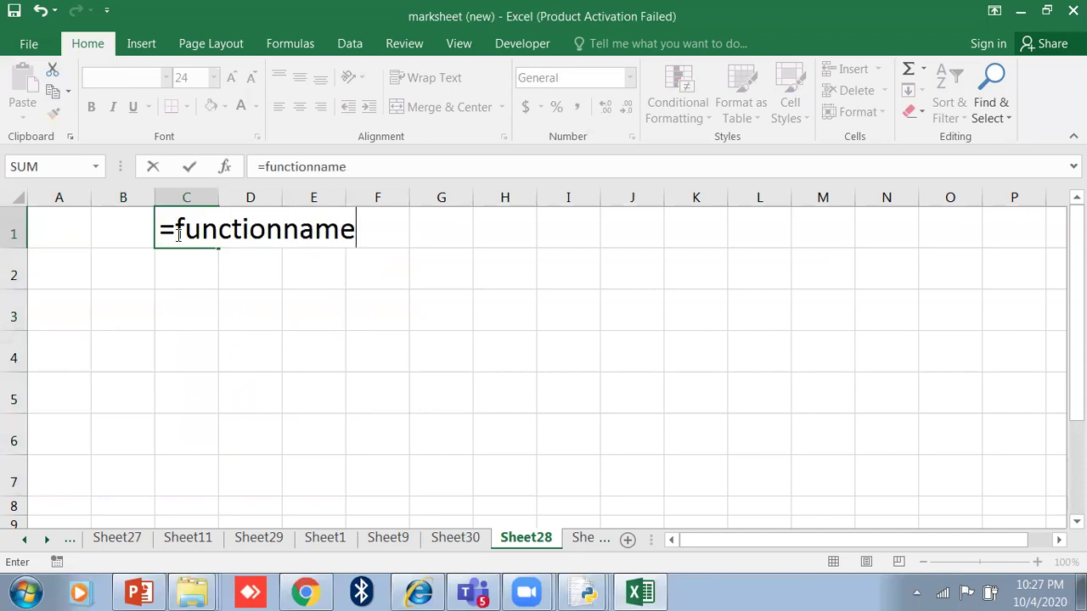
text((arguments)
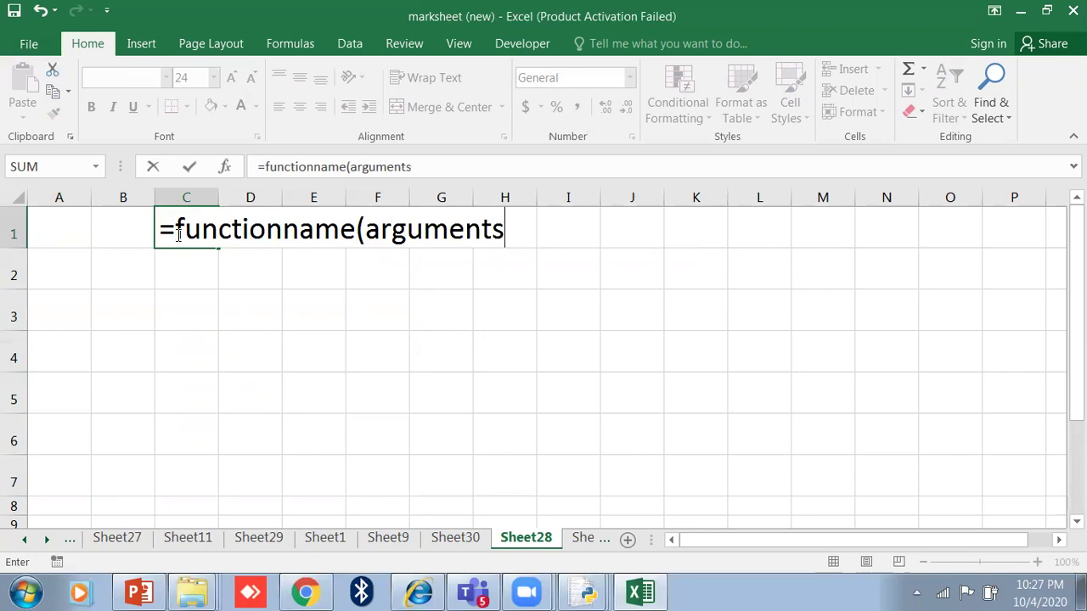
text(,)
- Erase the whole syntax example from cell C1 and leave the cell empty
key(BackSpace)
key(BackSpace)
key(BackSpace)
key(BackSpace)
key(BackSpace)
key(BackSpace)
key(BackSpace)
key(BackSpace)
key(BackSpace)
key(BackSpace)
key(BackSpace)
key(BackSpace)
key(BackSpace)
key(BackSpace)
key(BackSpace)
key(BackSpace)
key(BackSpace)
key(BackSpace)
key(BackSpace)
key(BackSpace)
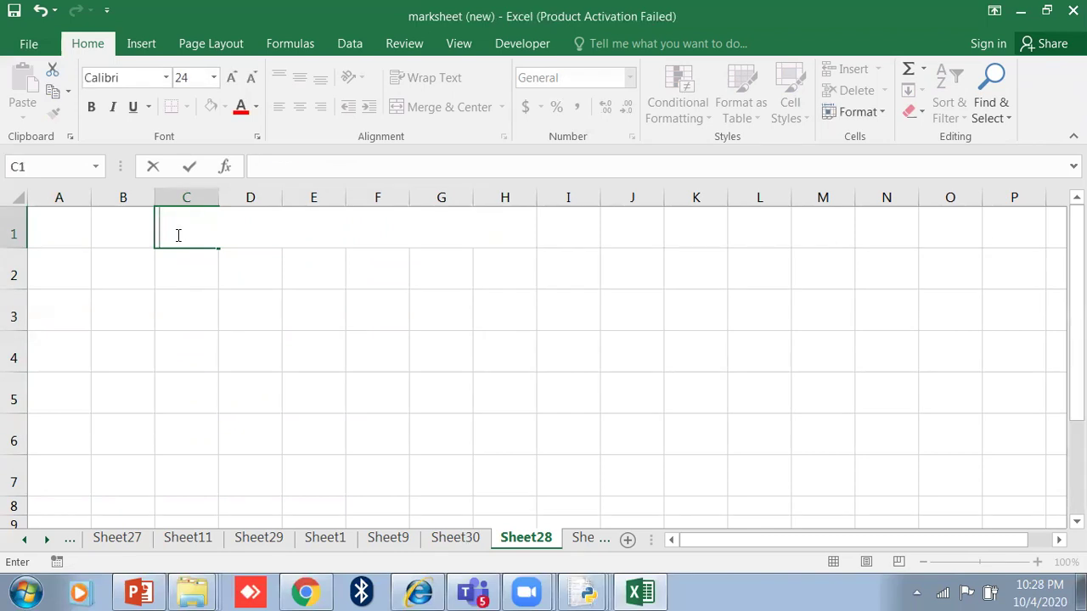
key(Return)
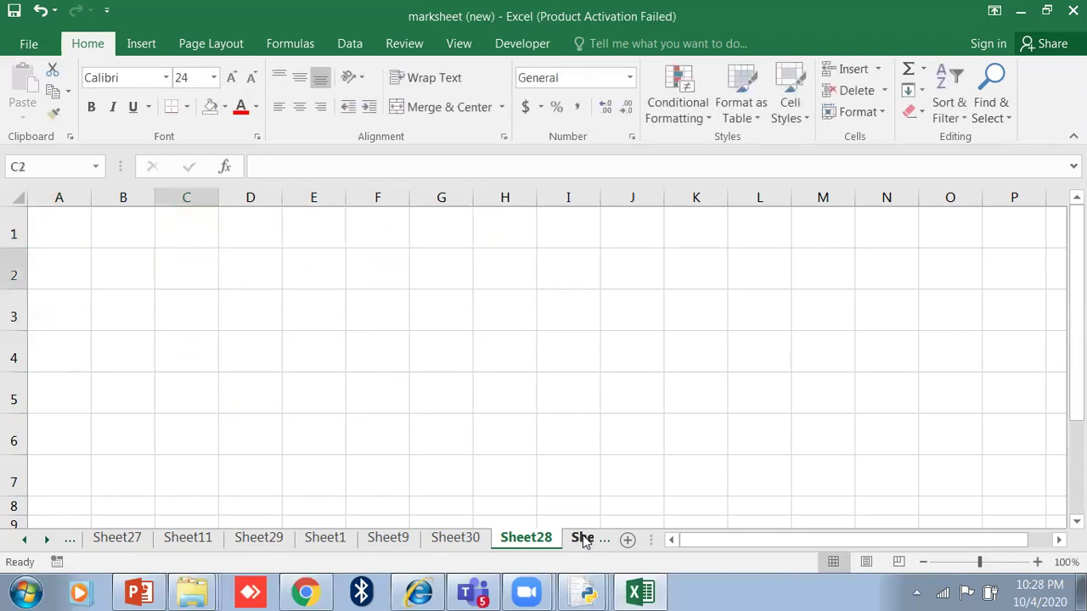
- Switch to the Sheet30 worksheet containing the students' marks table and enlarge its view to 130%
click(582, 538)
click(473, 497)
click(469, 540)
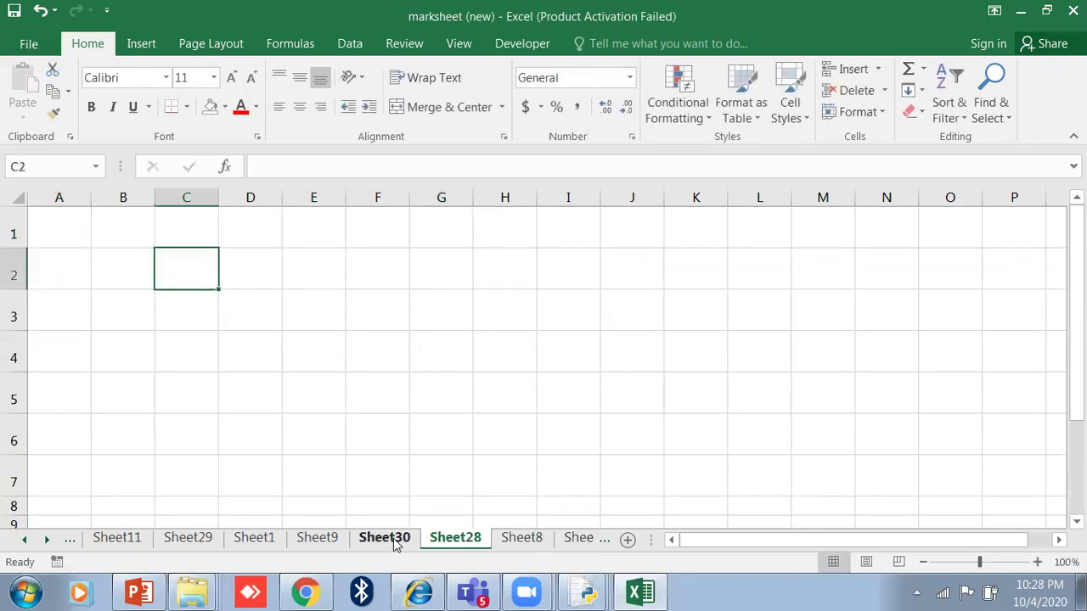
click(385, 539)
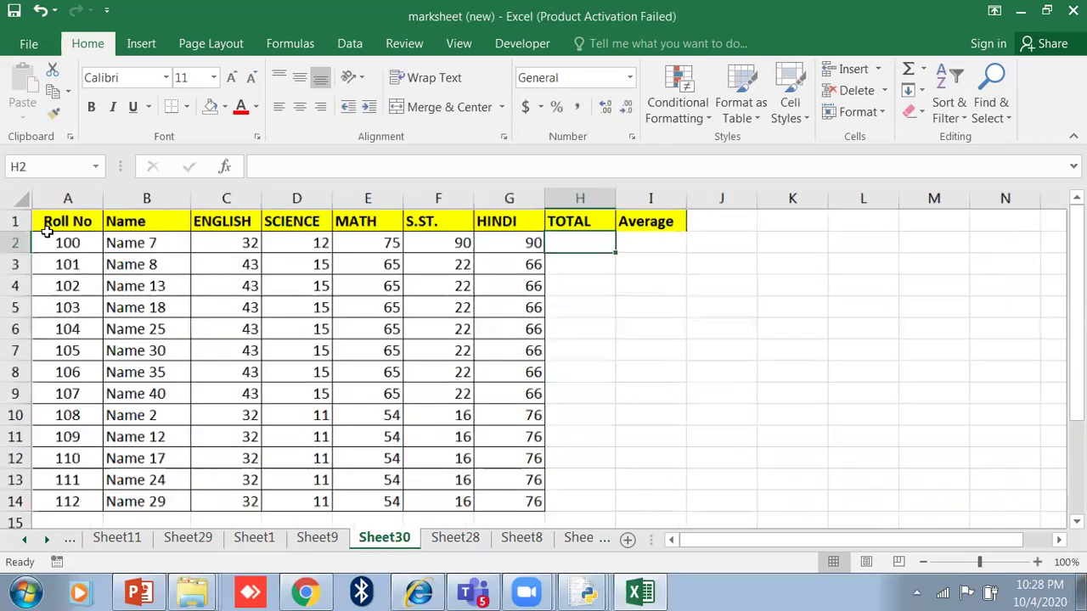
scroll(53, 222, up, 2)
scroll(61, 225, up, 1)
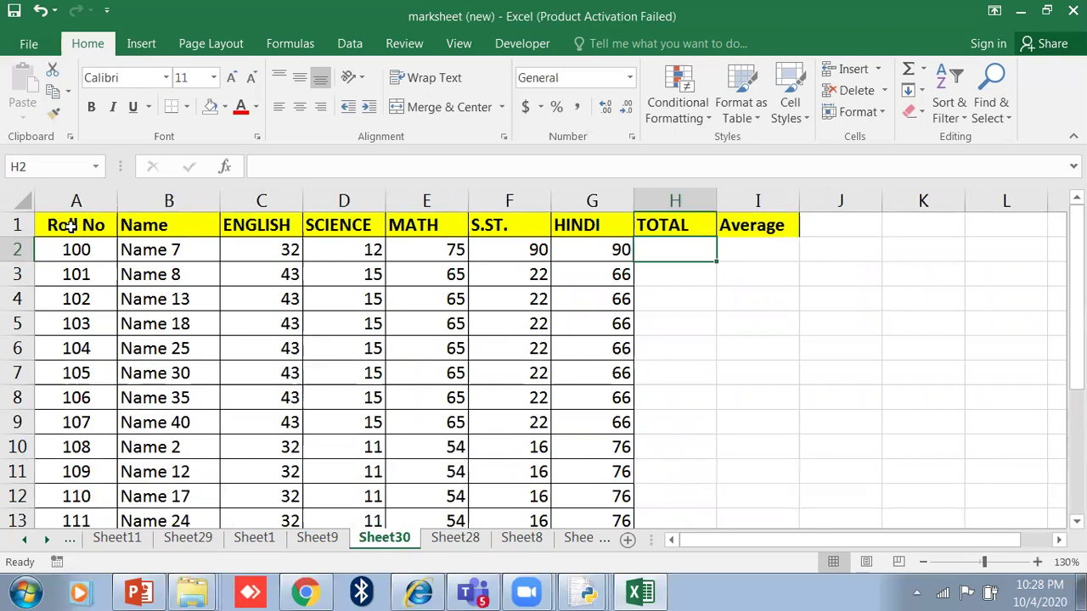
click(4, 590)
key(Escape)
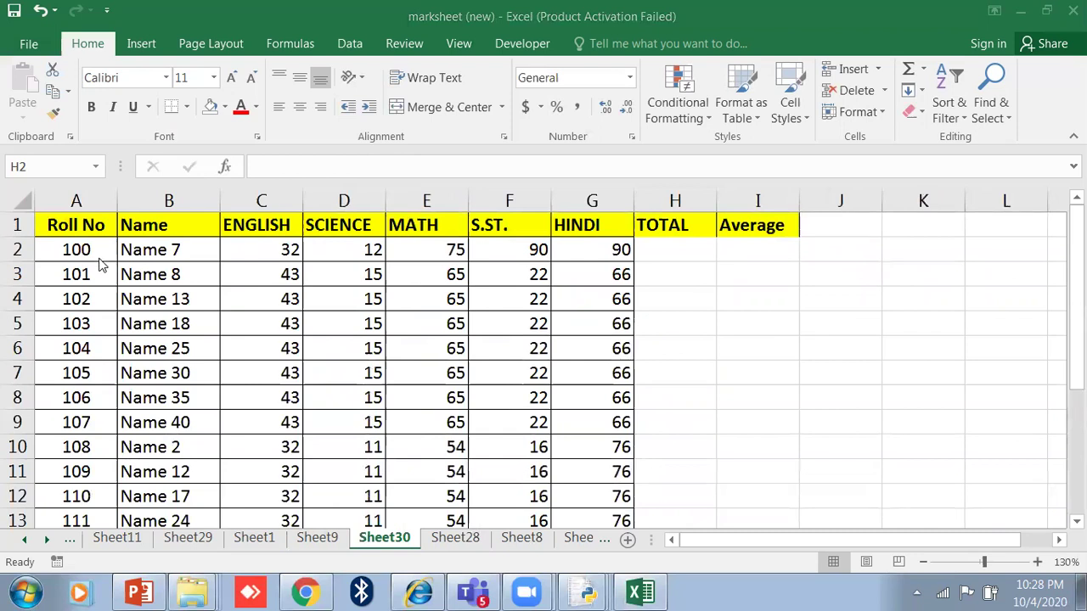
- Total the first student's five subject marks in H2 with the addition formula =C2+D2+E2+F2+G2
click(664, 250)
text(=)
key(Left)
key(Left)
key(Left)
key(Left)
key(Left)
text(+)
key(Left)
key(Left)
key(Left)
key(Left)
text(+)
key(Left)
key(Left)
key(Left)
text(+)
key(Left)
key(Left)
text(+)
key(Left)
key(Return)
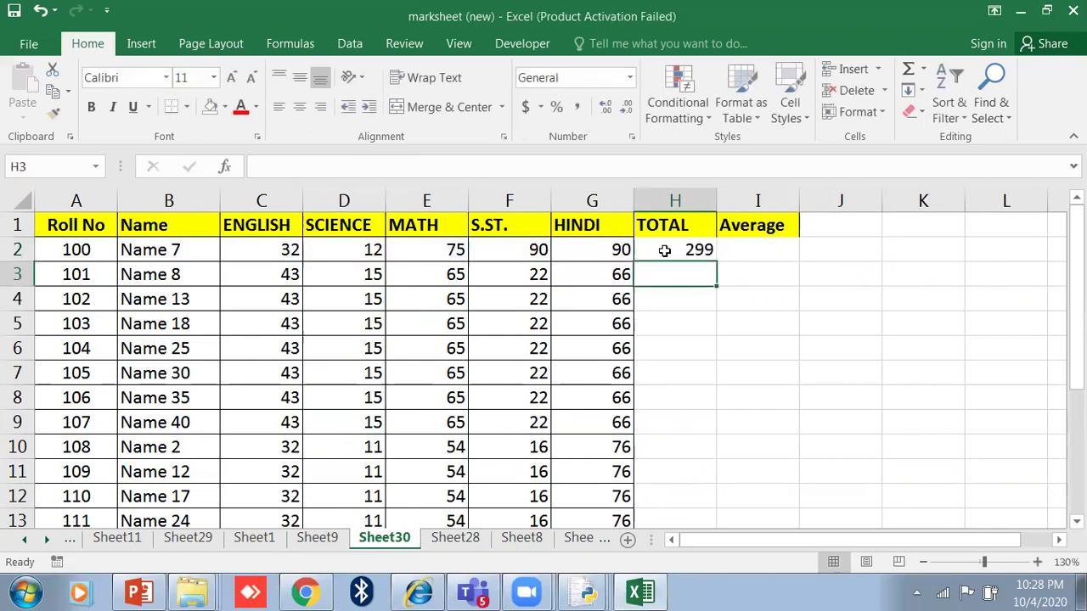
- Replace the first student's HINDI mark in G2 with Ab and check the TOTAL formula in H2
ctrl+scroll(675, 248, up, 2)
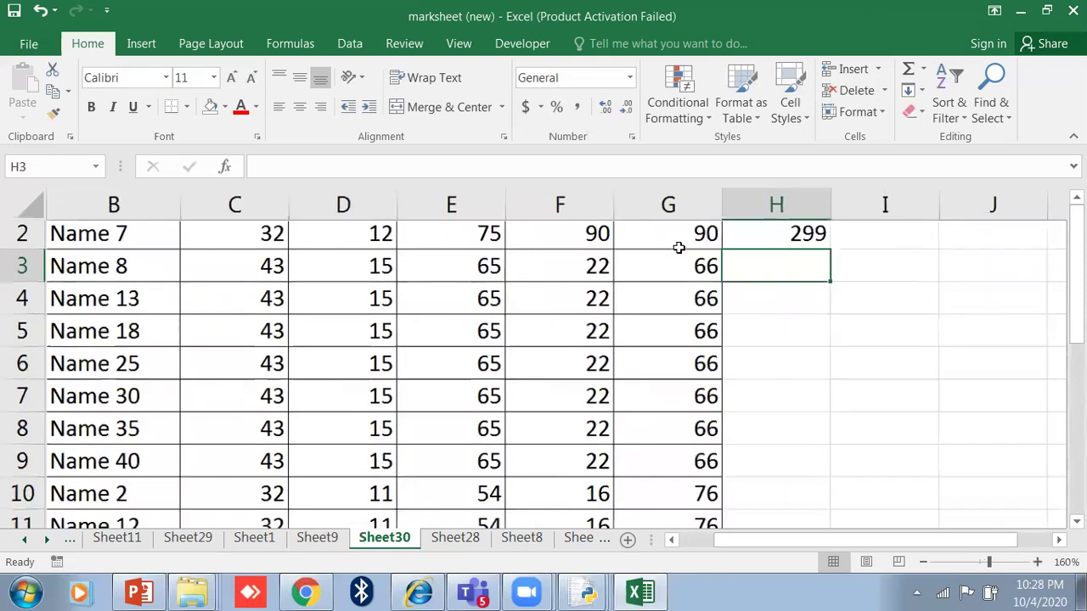
ctrl+scroll(679, 248, up, 1)
click(694, 277)
text(Ab)
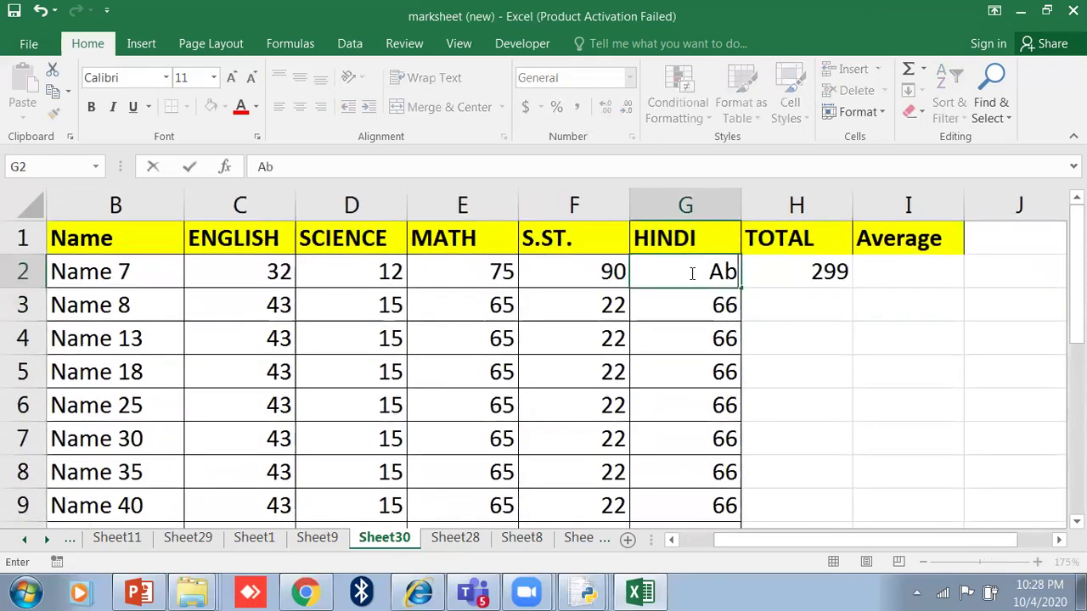
key(Return)
click(797, 279)
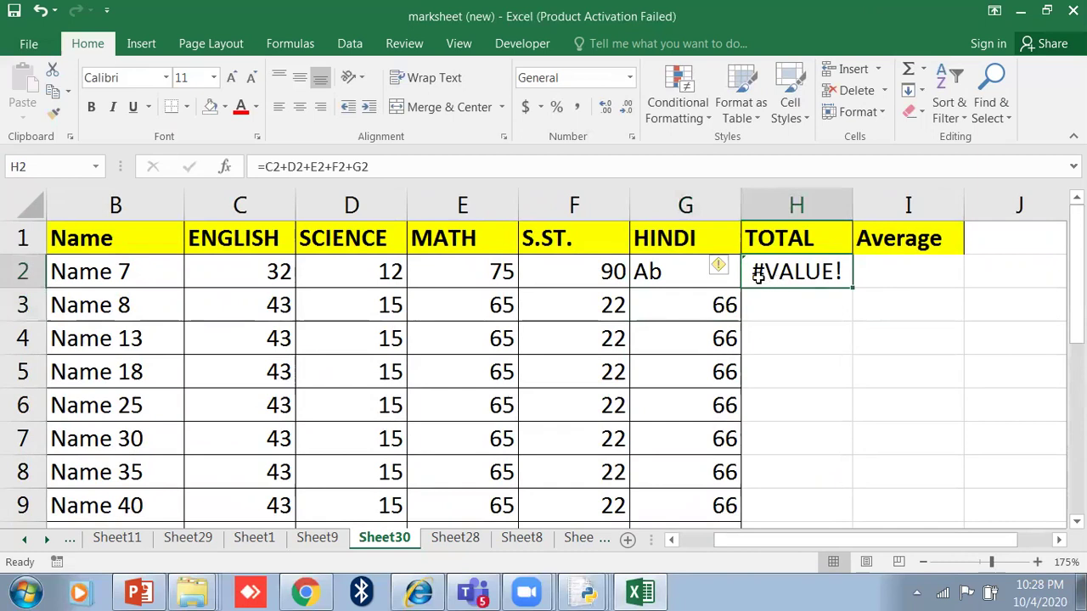
- Clear the addition formula from the first student's TOTAL cell H2, leaving it empty
key(Delete)
text(=su)
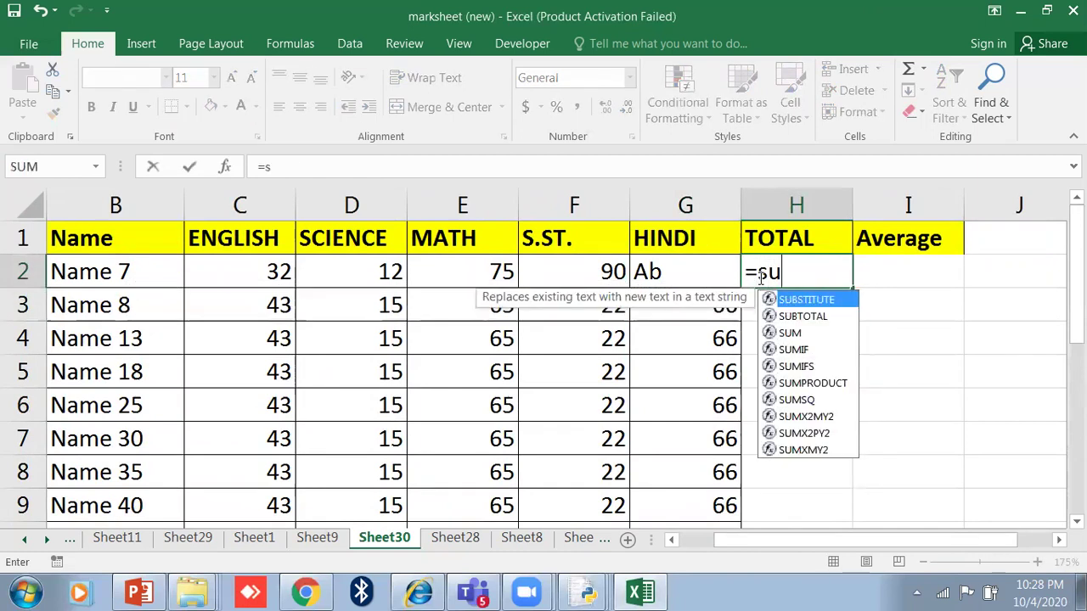
text(m)
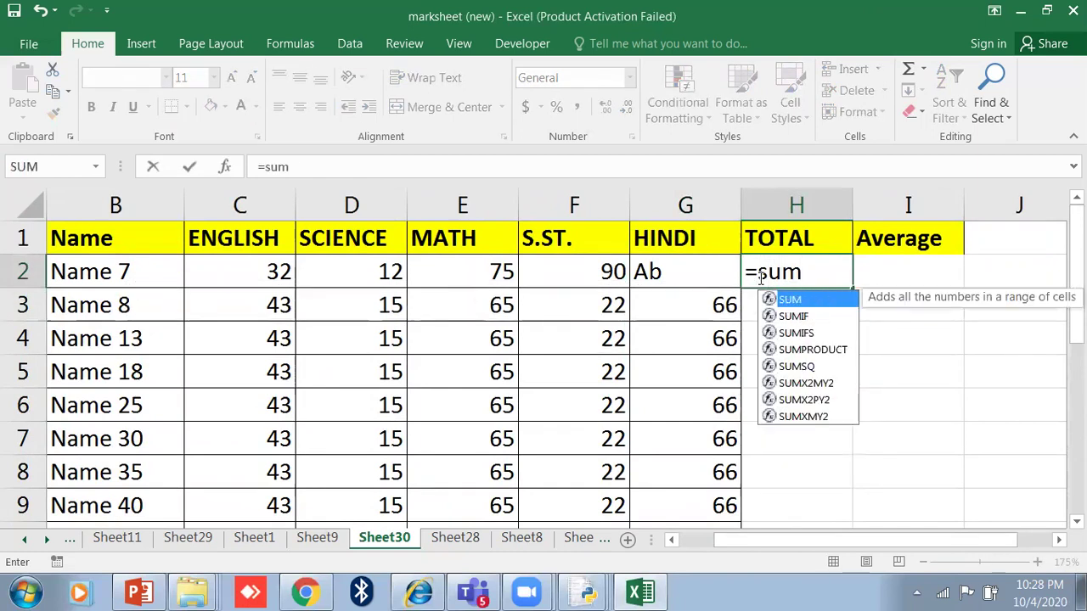
key(Escape)
key(Return)
click(759, 281)
key(Delete)
- Increase the font size of the TOTAL and Average cells H2:I9 to 18
drag(764, 281, 893, 499)
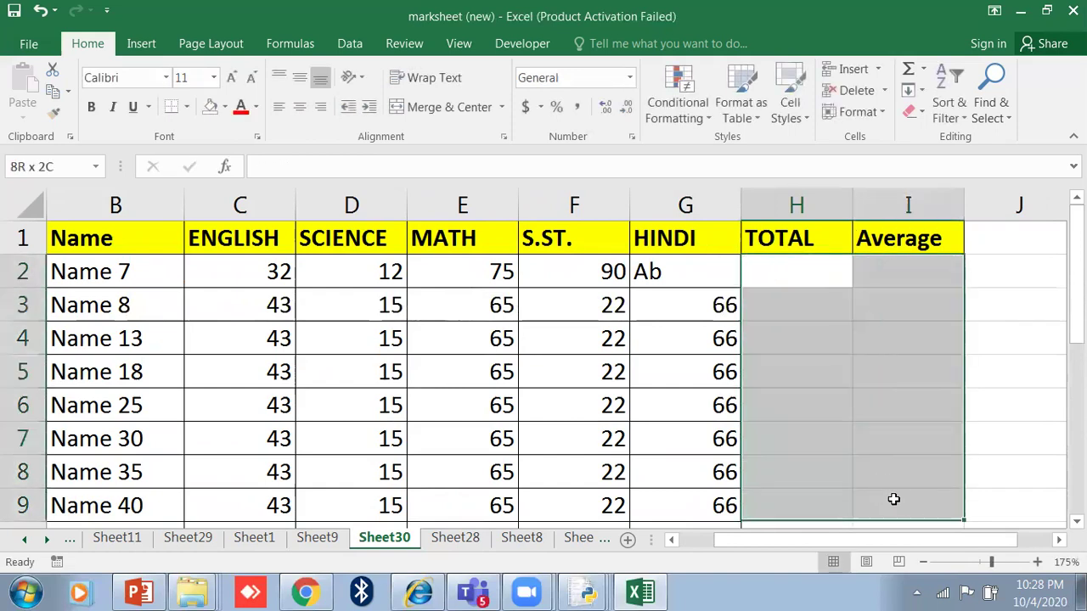
click(233, 81)
click(233, 80)
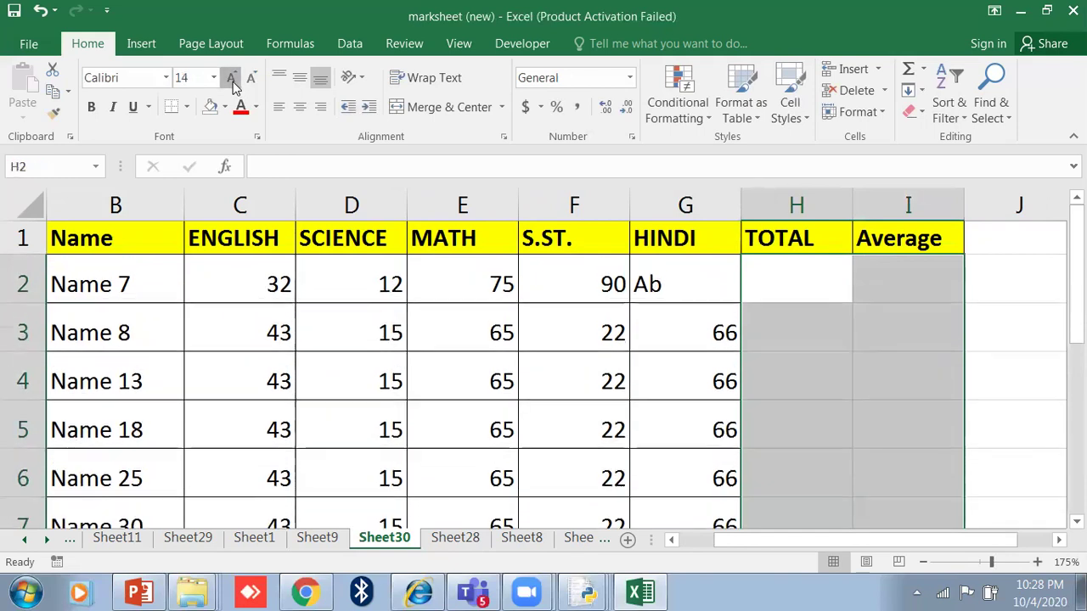
click(233, 81)
click(233, 81)
- Total the first student's marks in H2 with =SUM(C2:G2) and compare it with the HINDI entry in G2
click(769, 283)
text(=)
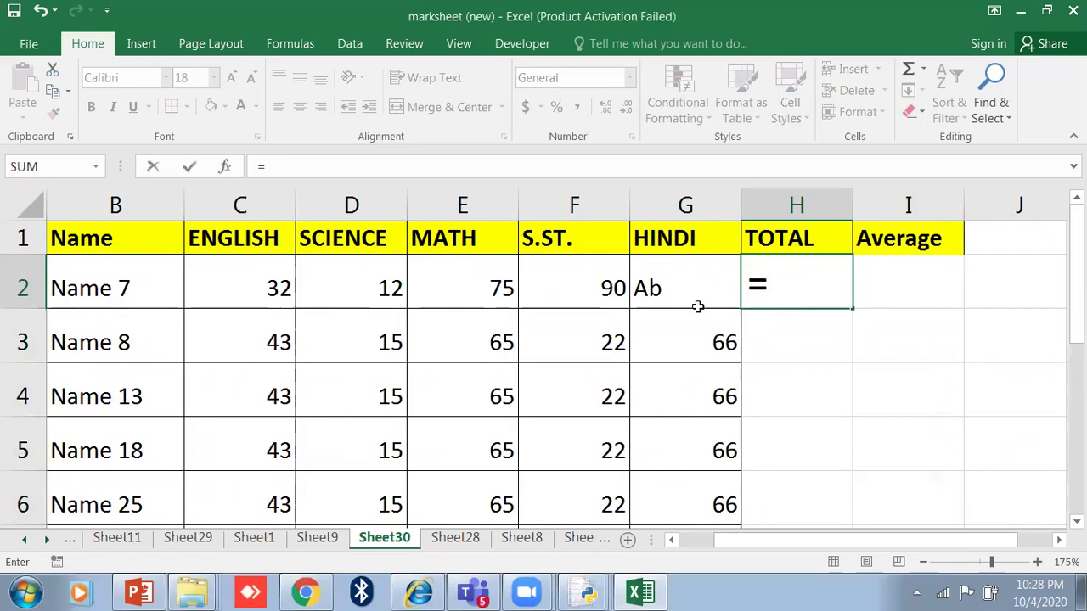
text(sum()
drag(286, 274, 658, 272)
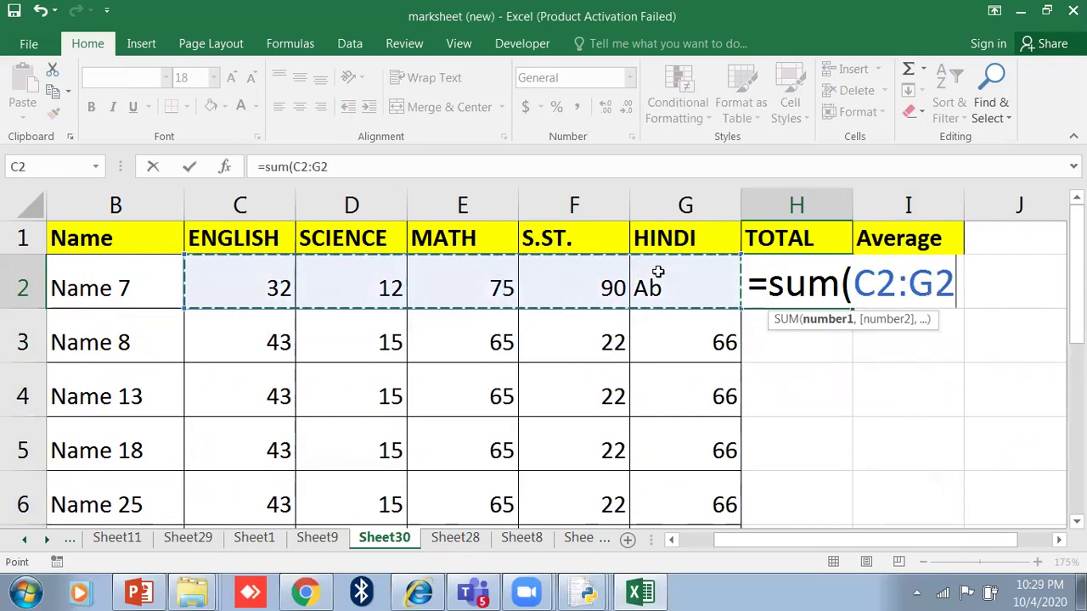
text())
key(Return)
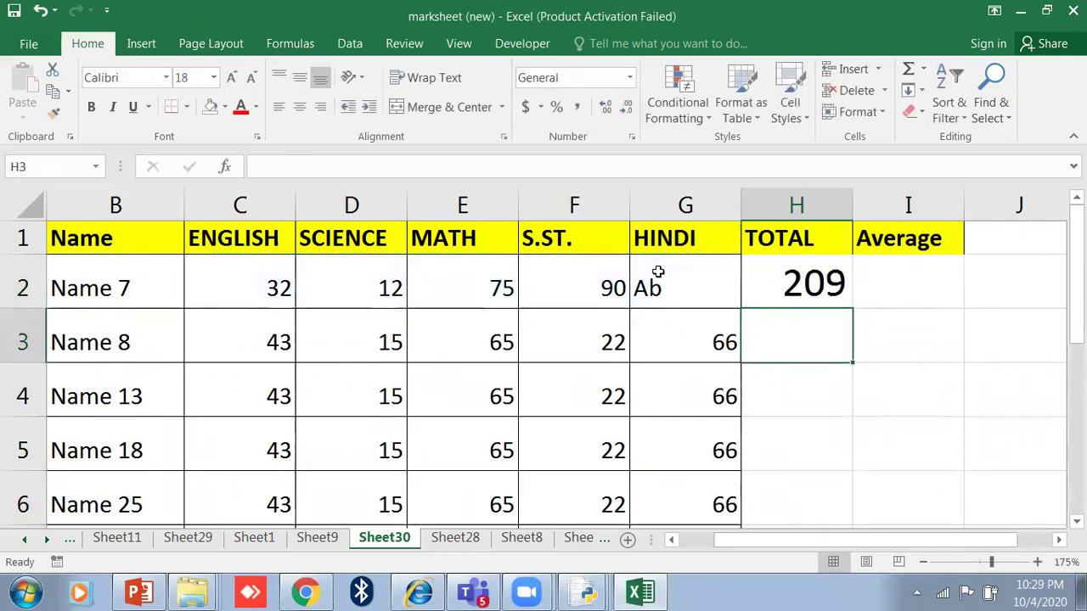
click(795, 297)
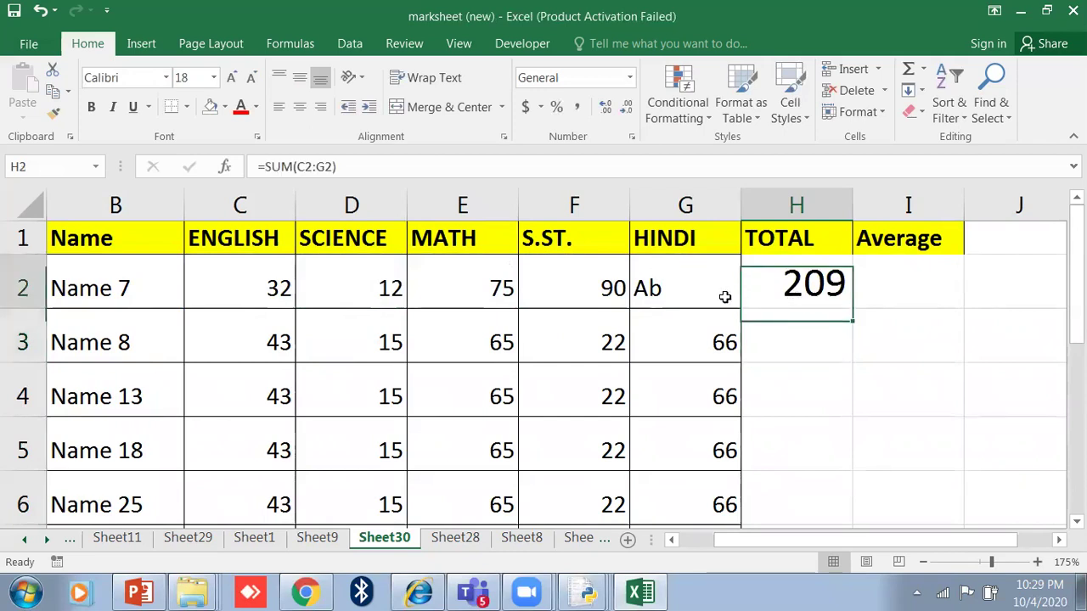
click(713, 298)
- Replace the first student's TOTAL formula in H2 with =SUM(C2,D2,E2,F2,G2), listing each mark cell as a separate argument
click(799, 273)
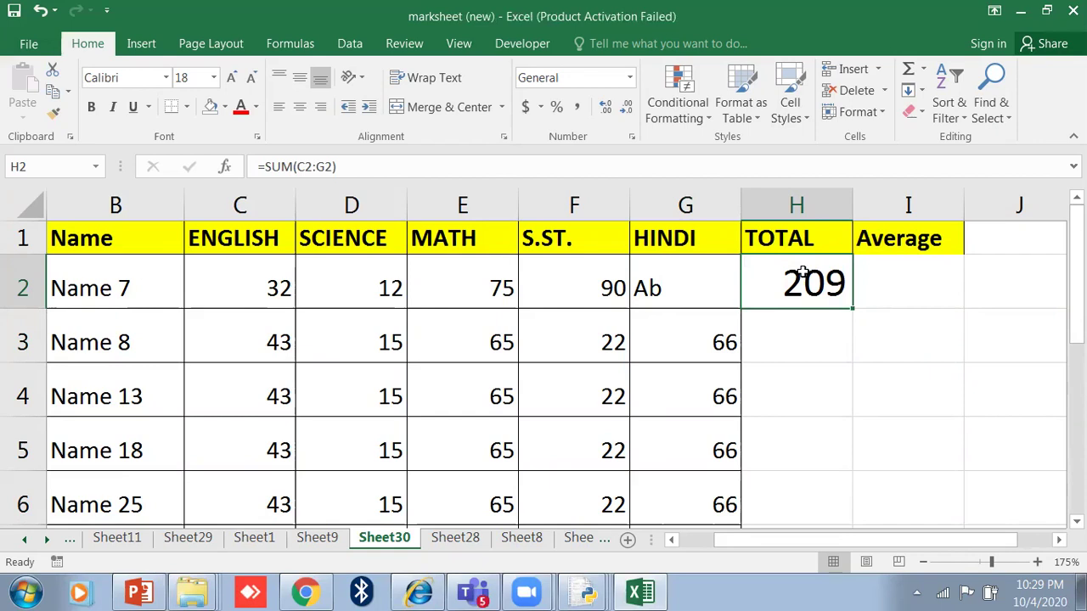
key(Delete)
text(=sum()
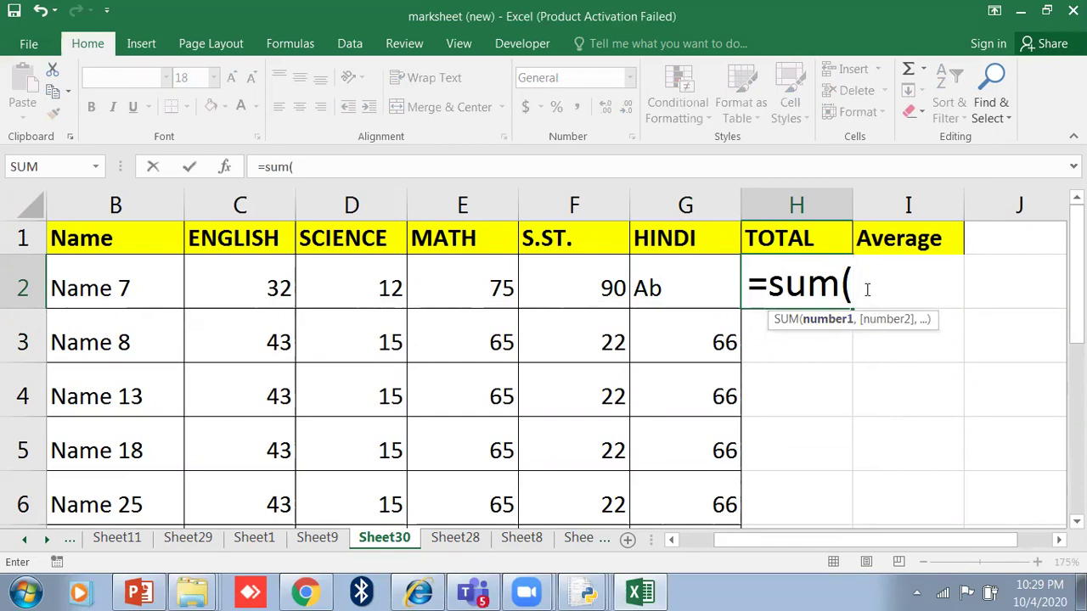
text(c)
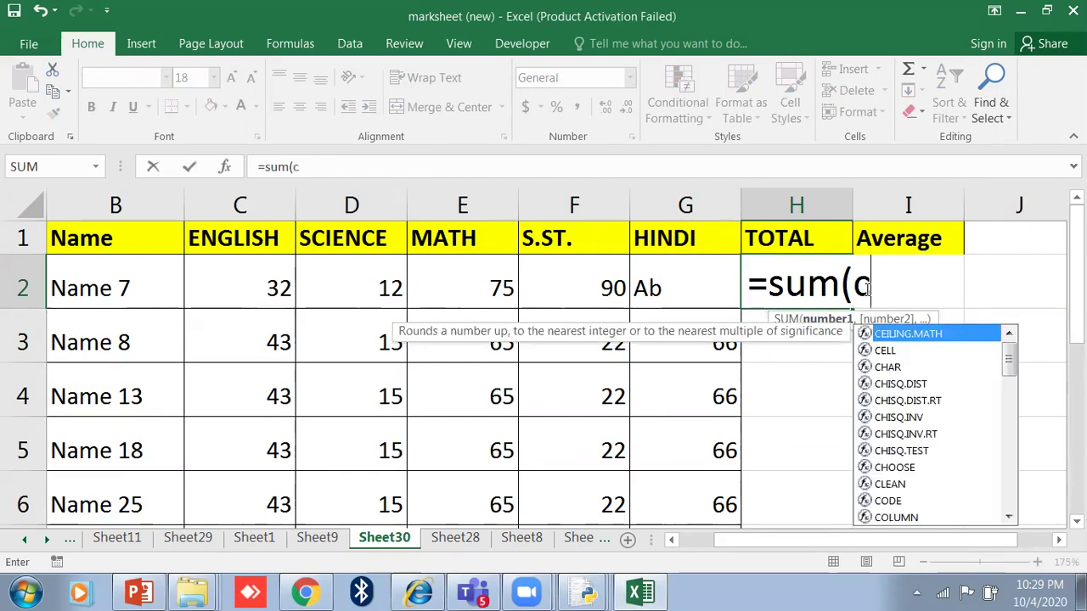
text(2,d)
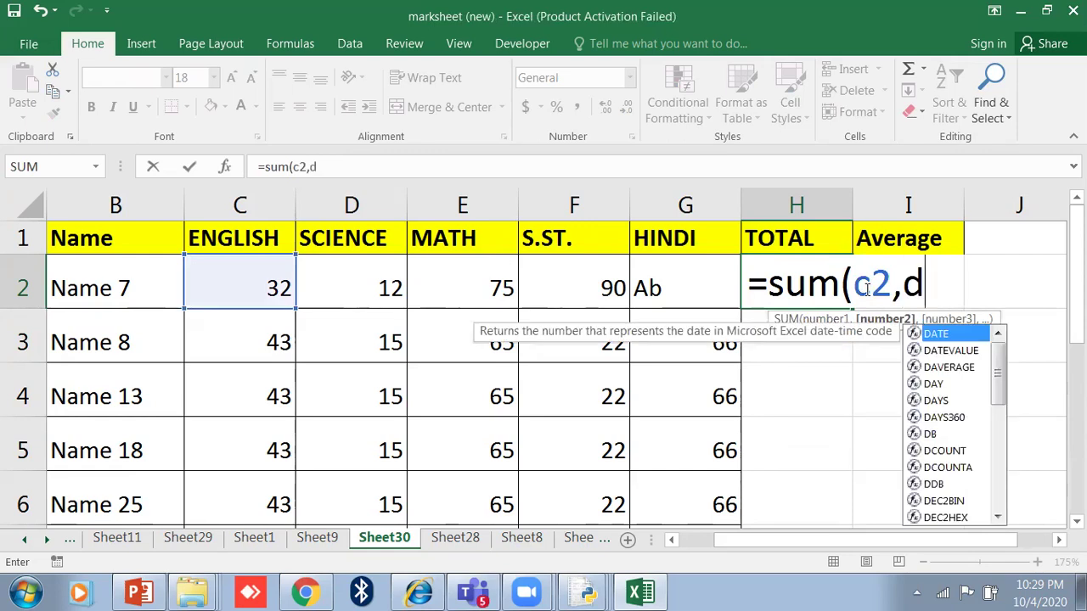
text(2,e2,f2,)
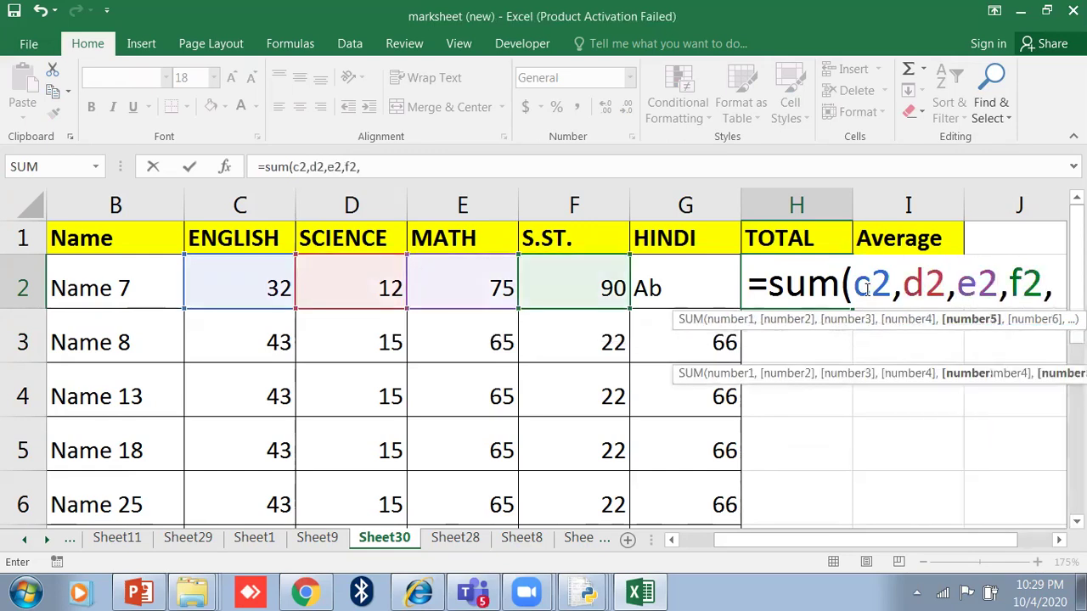
text(g2))
key(Return)
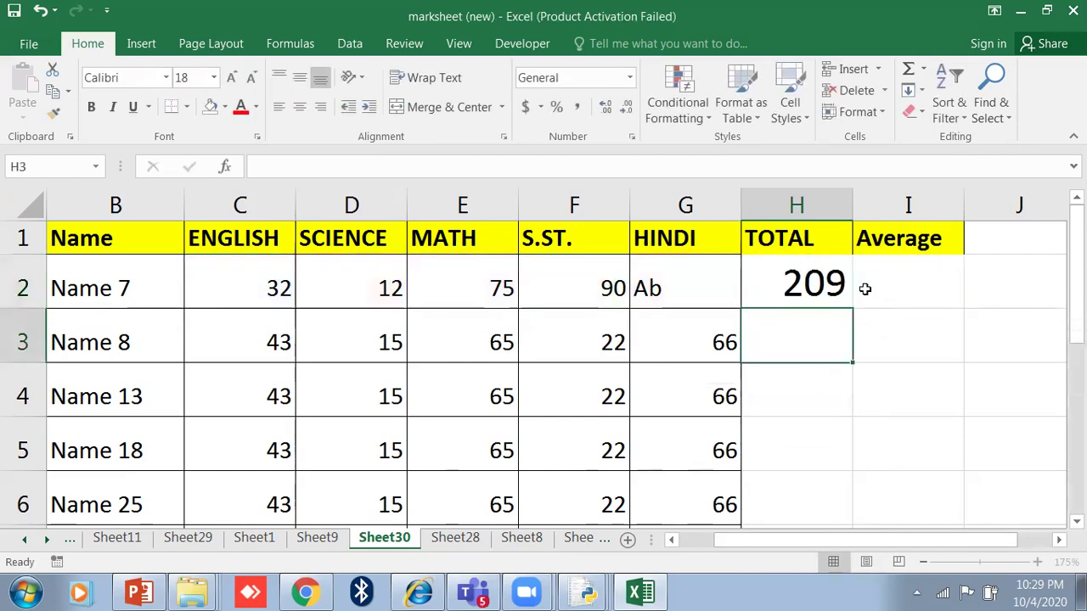
- Overwrite the TOTAL formula in H2 with =SUM(C2:G2), picking the mark range from the sheet and closing the bracket
click(849, 288)
double_click(849, 289)
key(Escape)
text(=sum()
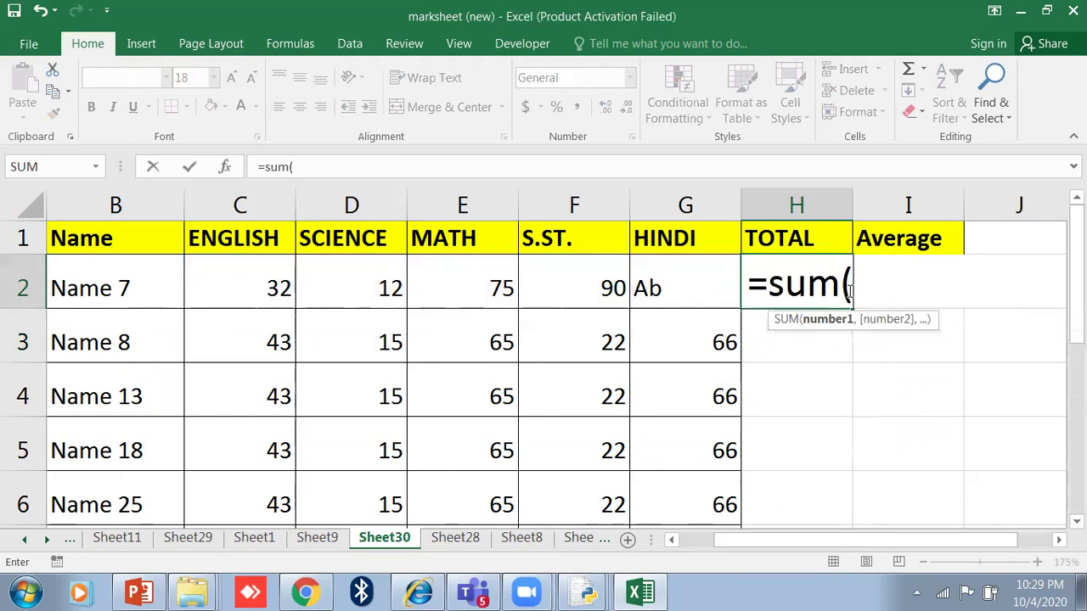
scroll(849, 291, down, 1)
scroll(461, 243, up, 1)
drag(229, 281, 646, 281)
text())
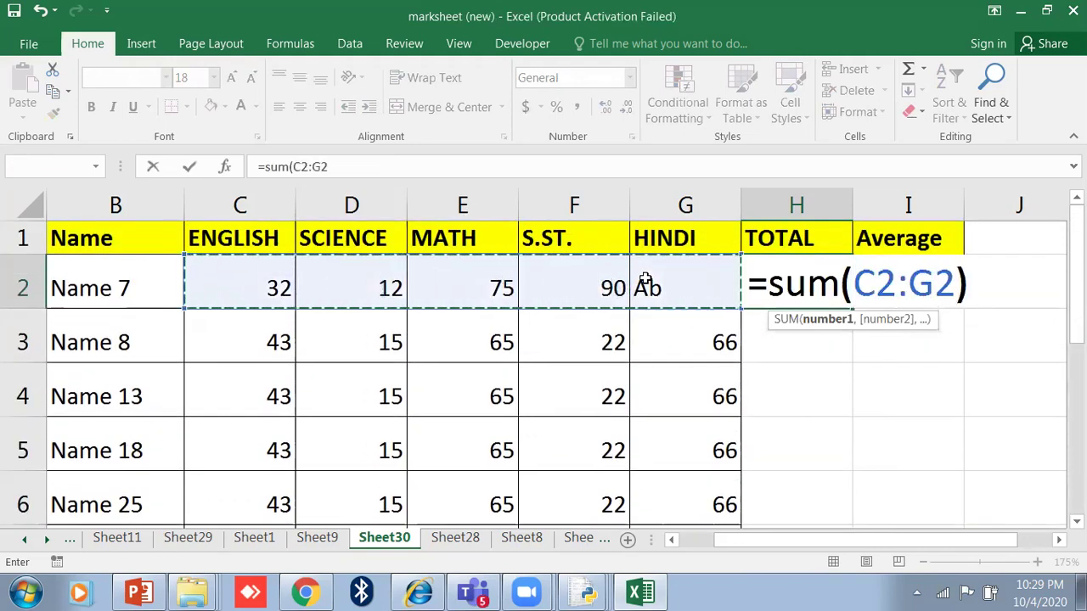
key(Return)
key(Right)
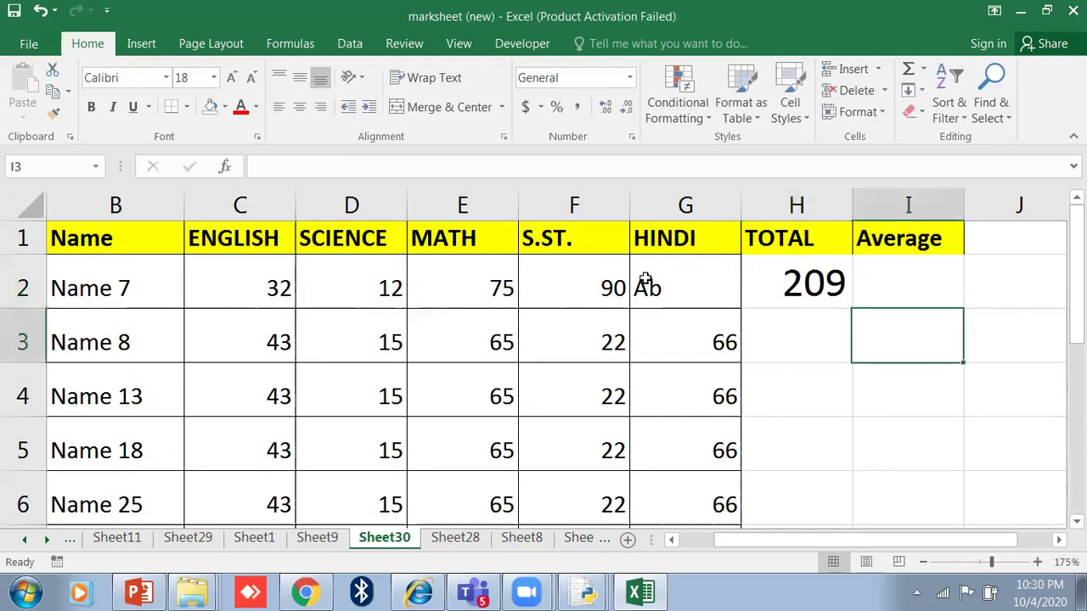
- Clear H2 and enter the SUM of the range C2:G2 again, leaving out the closing bracket
key(Up)
key(Left)
key(Delete)
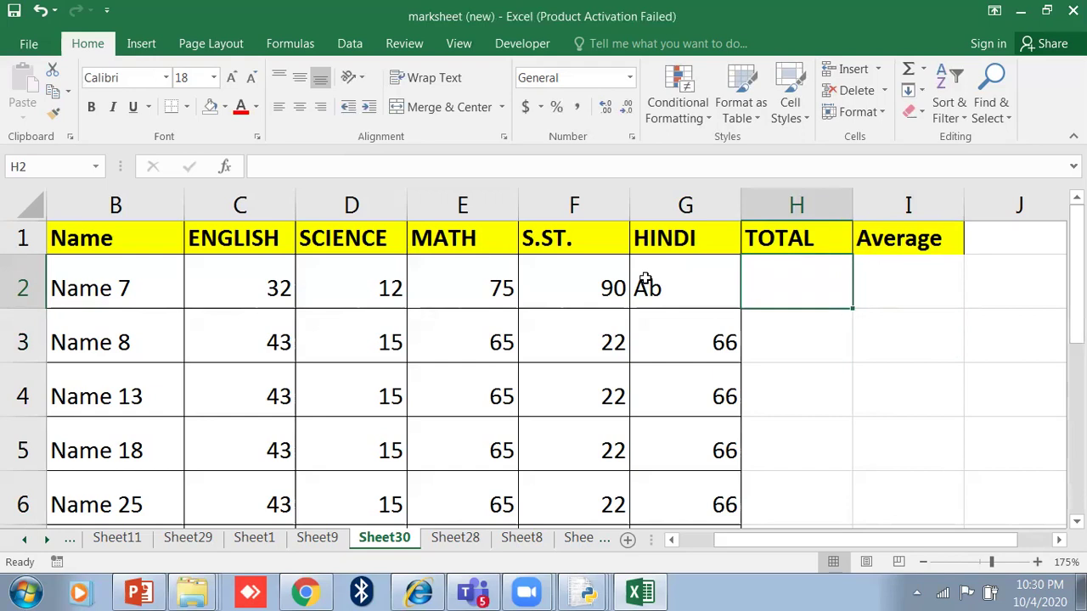
text(=sum()
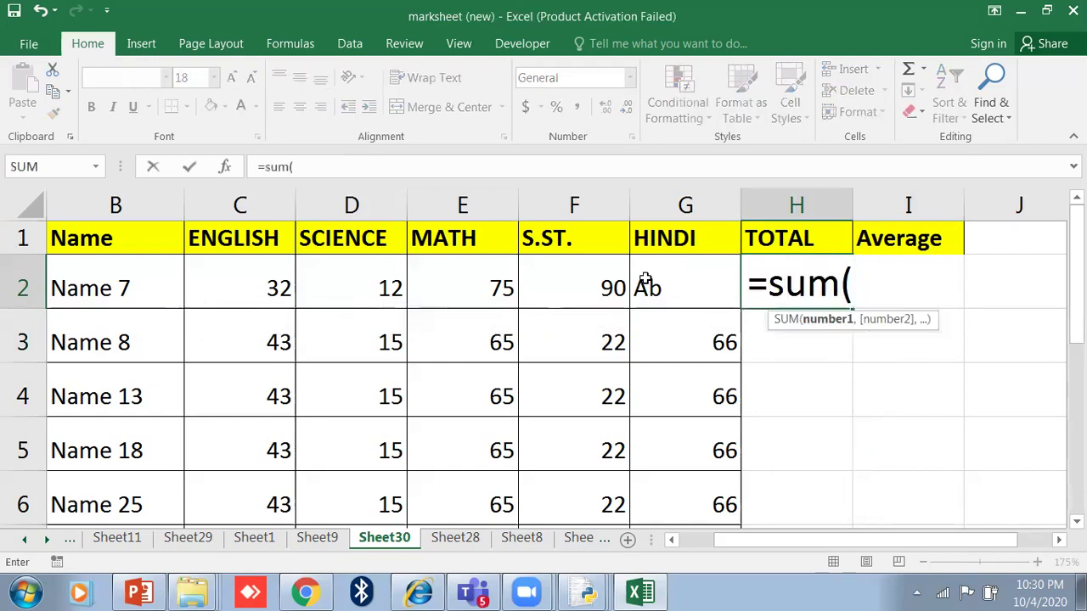
drag(284, 284, 638, 281)
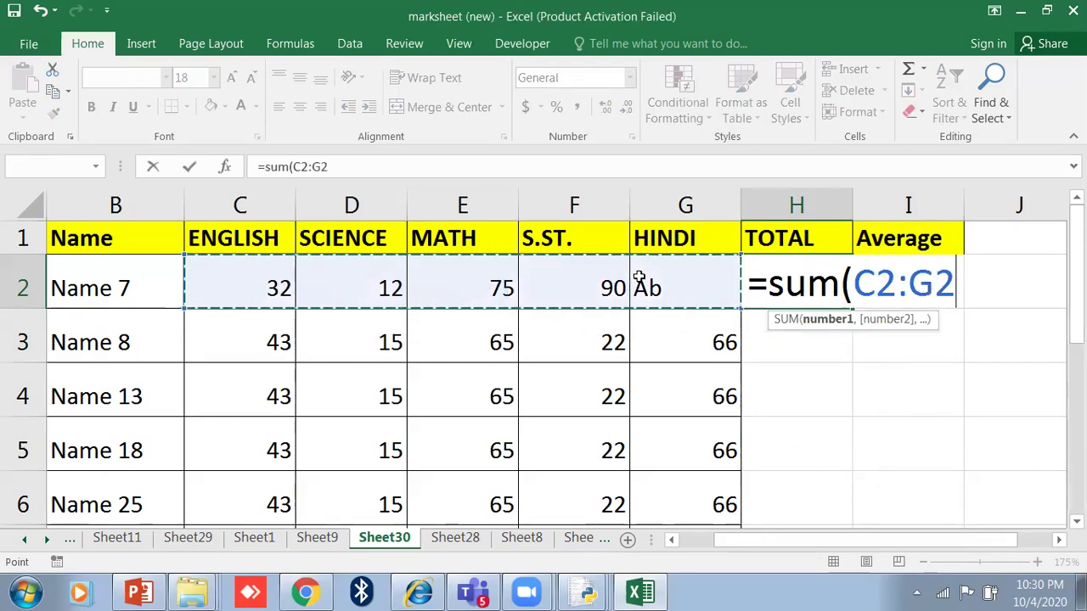
key(Return)
click(796, 280)
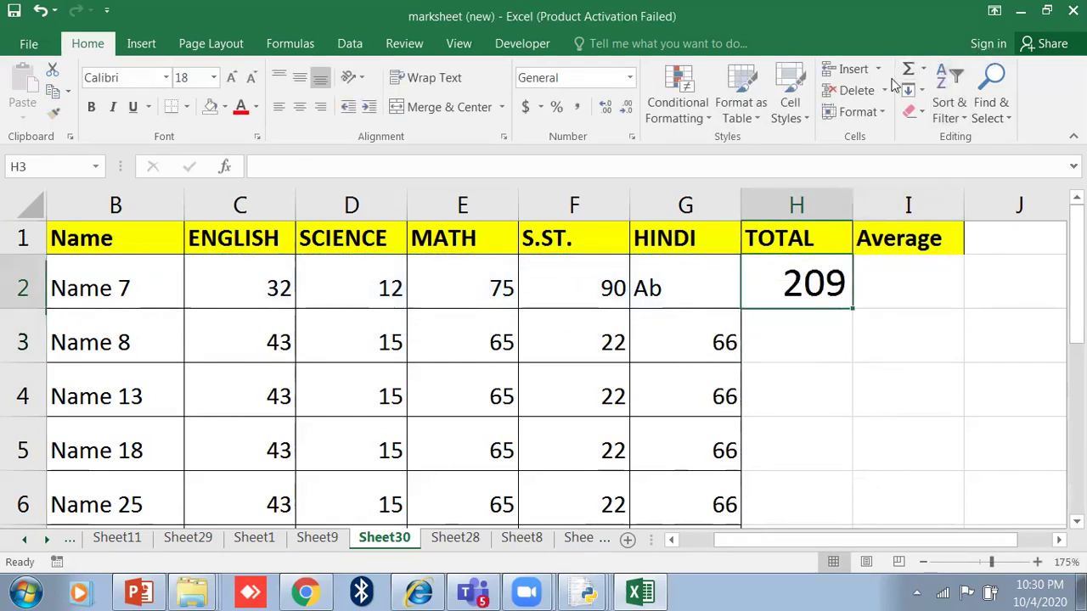
- Clear H2 and total the first student's marks C2:G2 with AutoSum instead of a typed formula
key(Delete)
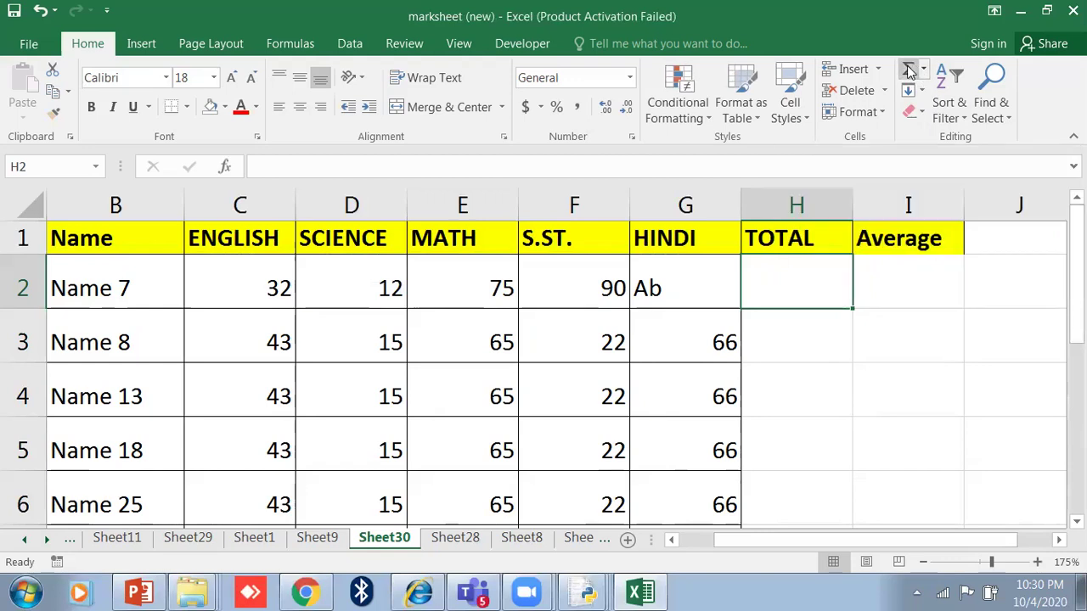
click(824, 315)
click(820, 292)
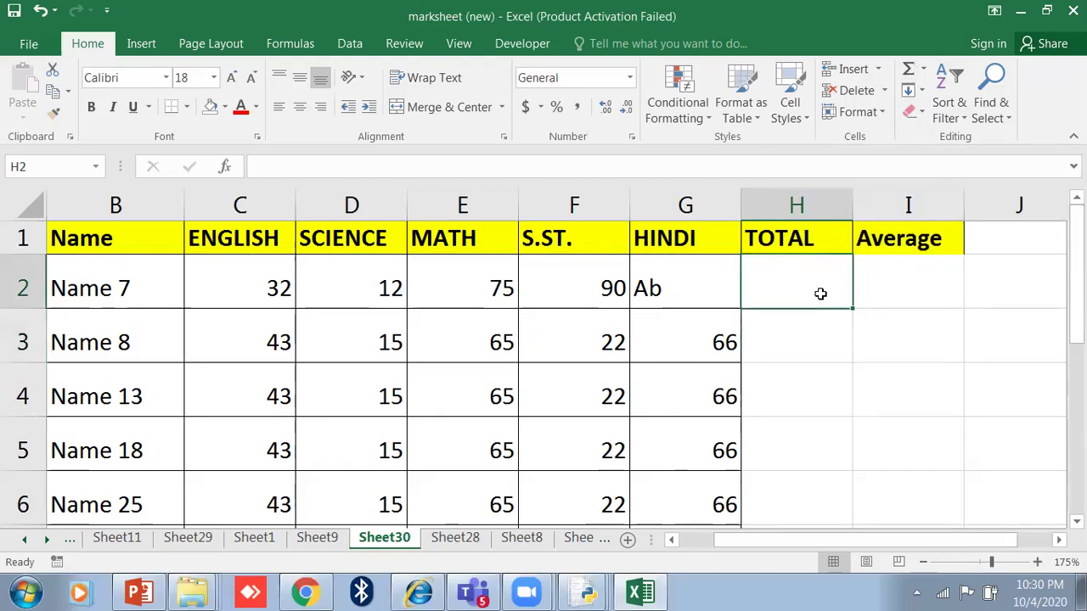
key(alt+equal)
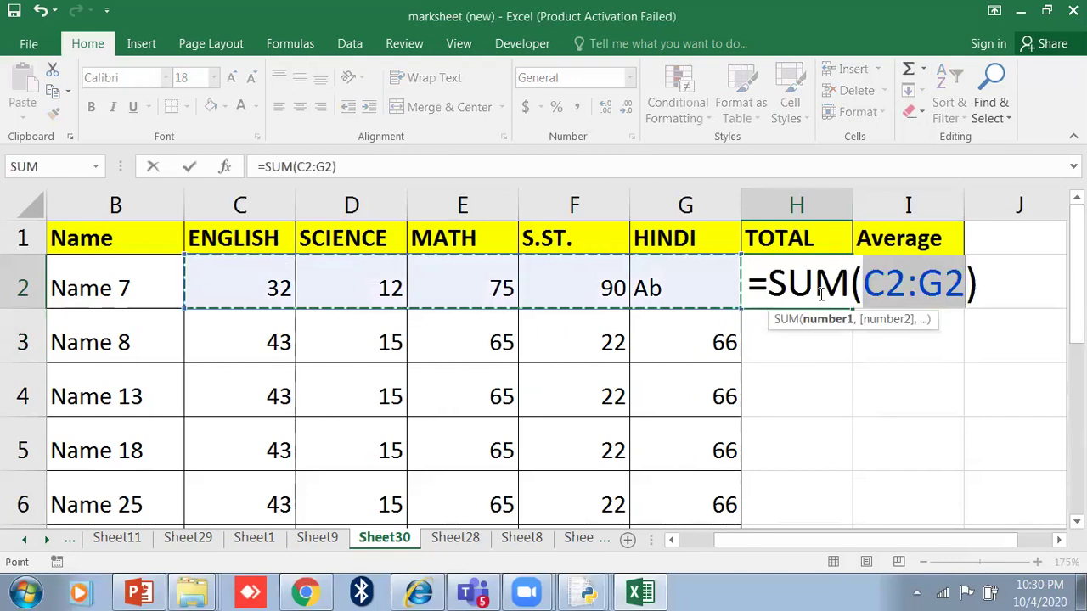
key(Return)
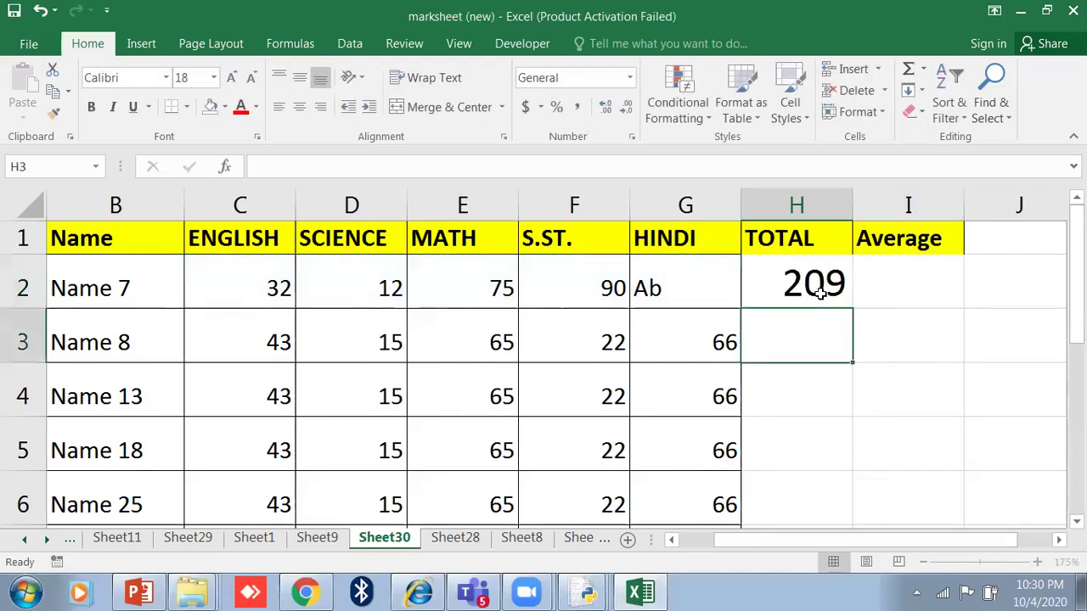
click(821, 292)
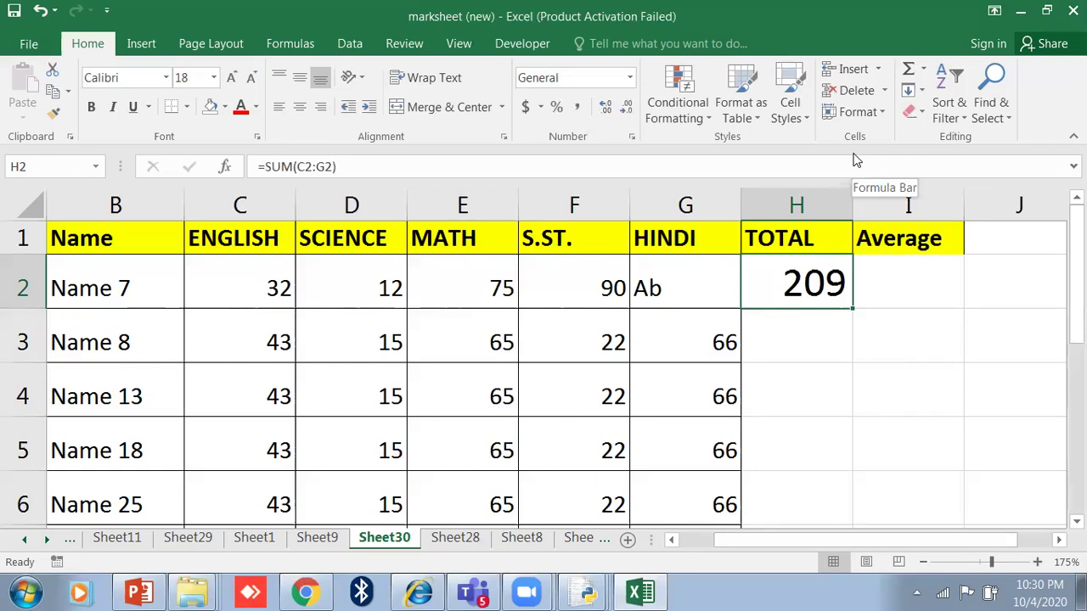
- Fill the SUM formula from H2 down the TOTAL column to H14 and review the filled cells
double_click(851, 309)
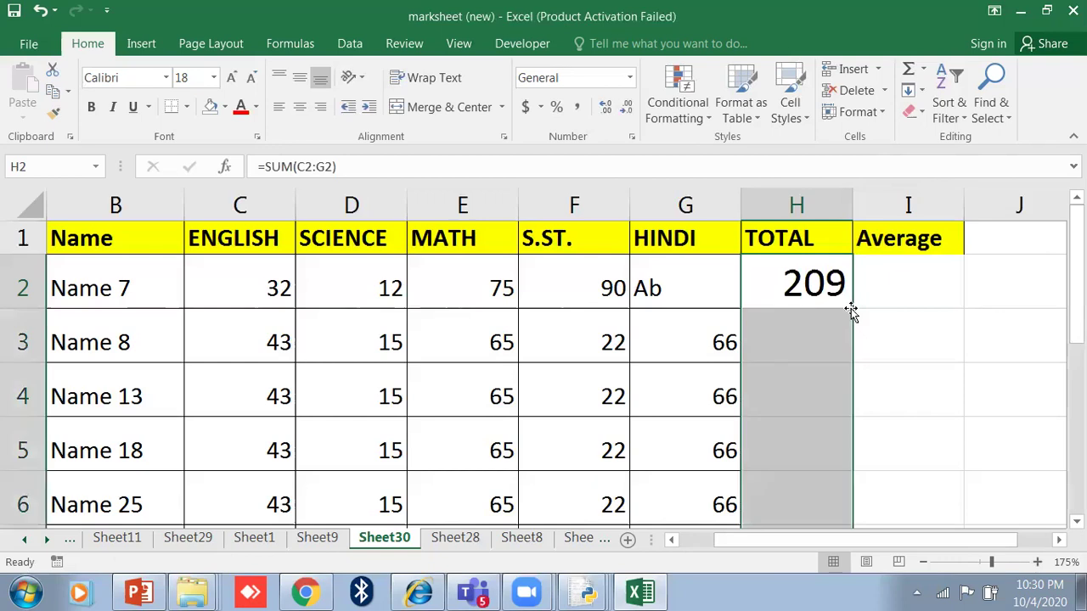
scroll(830, 386, down, 4)
scroll(830, 328, up, 3)
scroll(830, 324, up, 1)
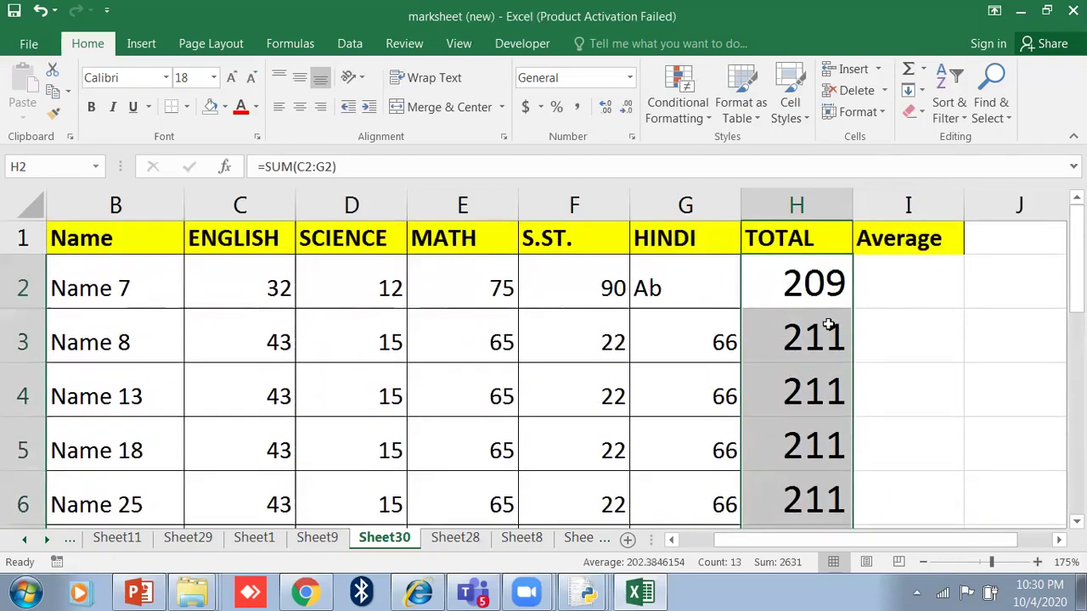
scroll(344, 382, down, 5)
scroll(774, 370, up, 5)
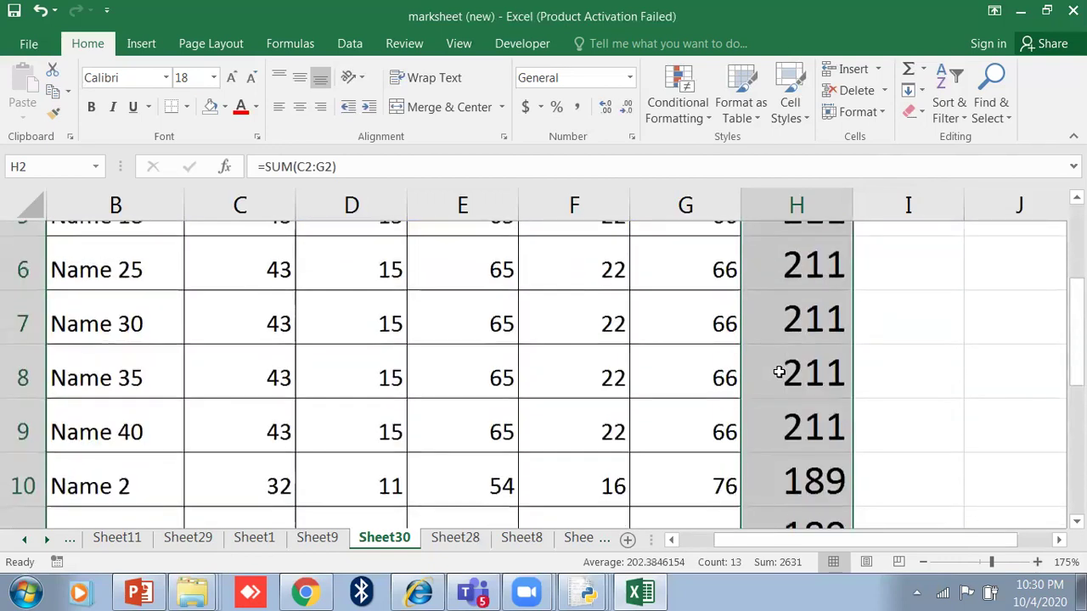
click(814, 288)
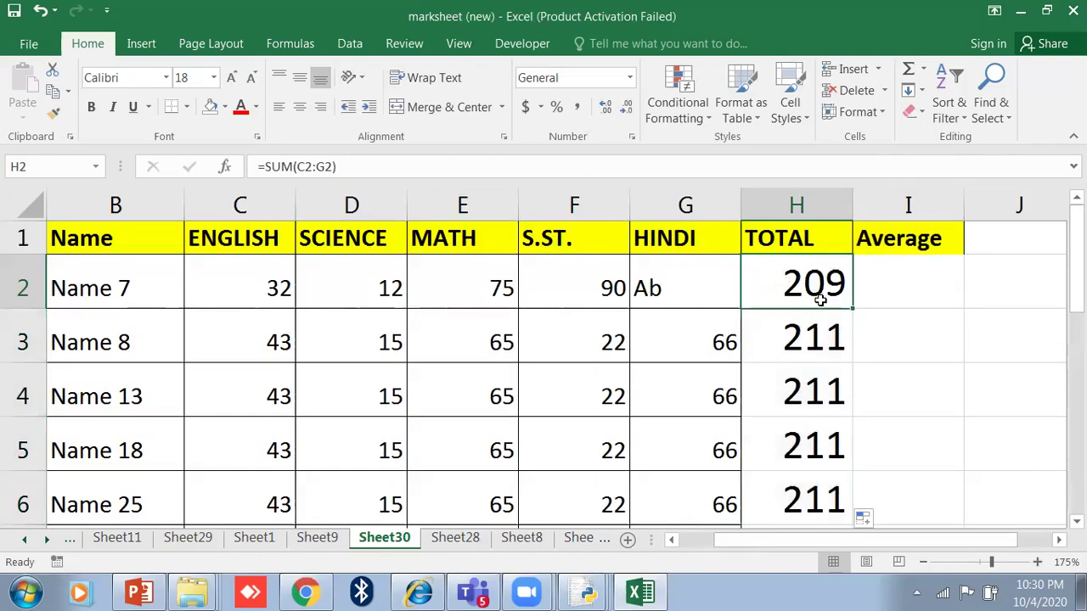
- Try SUM with constant numbers by entering =SUM(1,2,3) in C16, and clear the cell after checking it
scroll(815, 340, down, 5)
scroll(277, 366, up, 1)
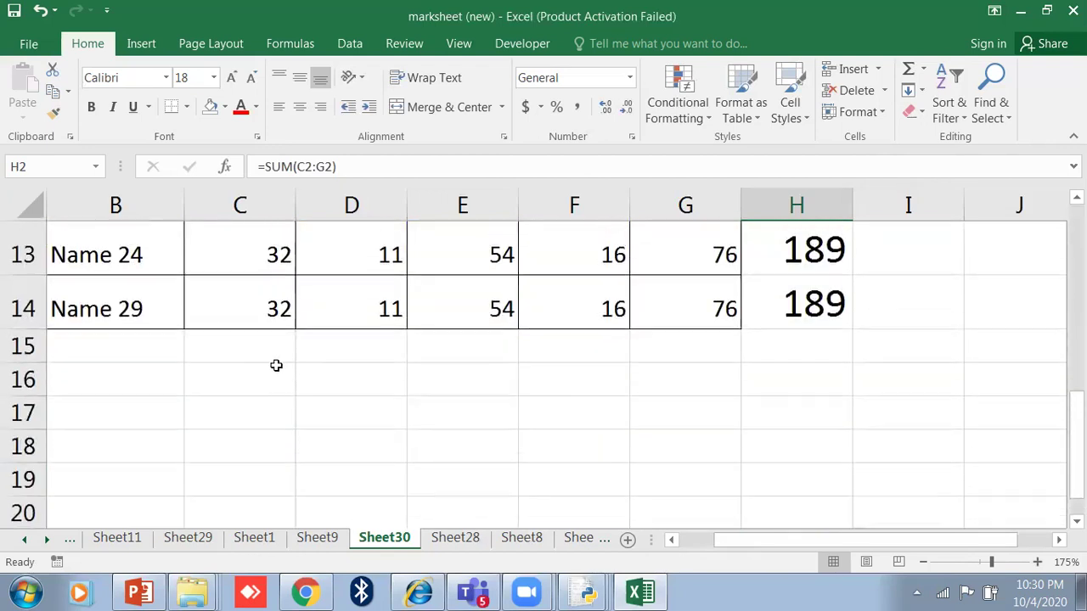
click(263, 381)
text(=su)
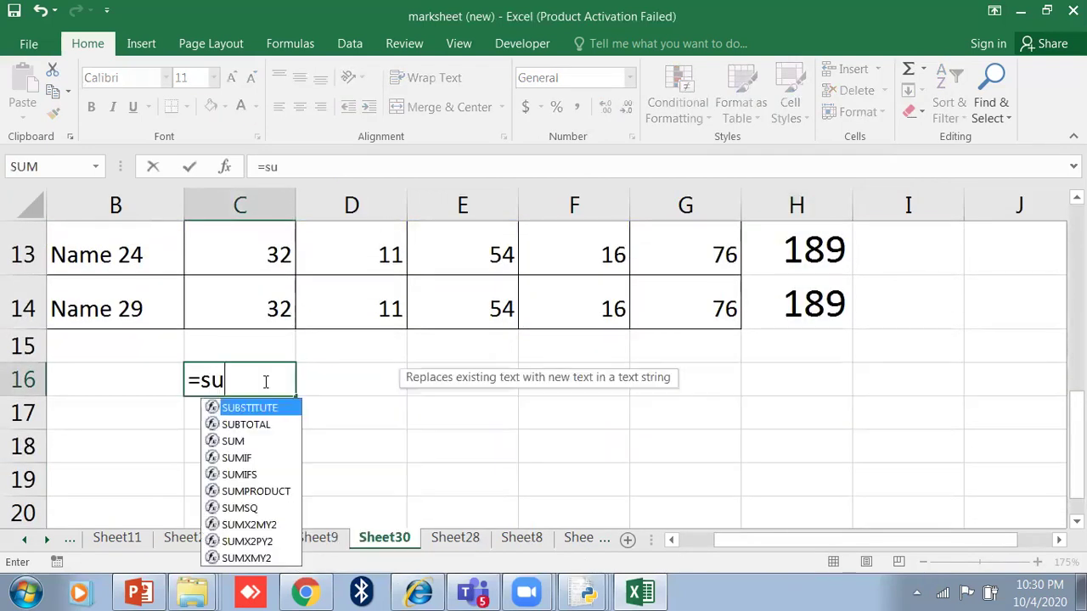
text(m91,2,3)
key(BackSpace)
key(BackSpace)
key(BackSpace)
key(BackSpace)
key(BackSpace)
key(BackSpace)
text(()
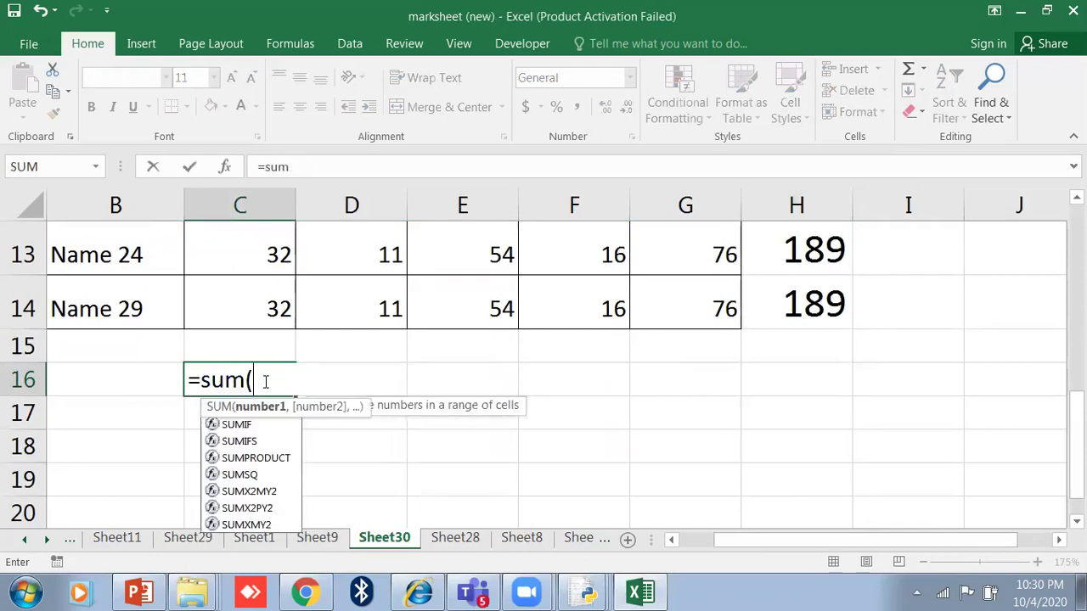
text(1,2,3))
key(Return)
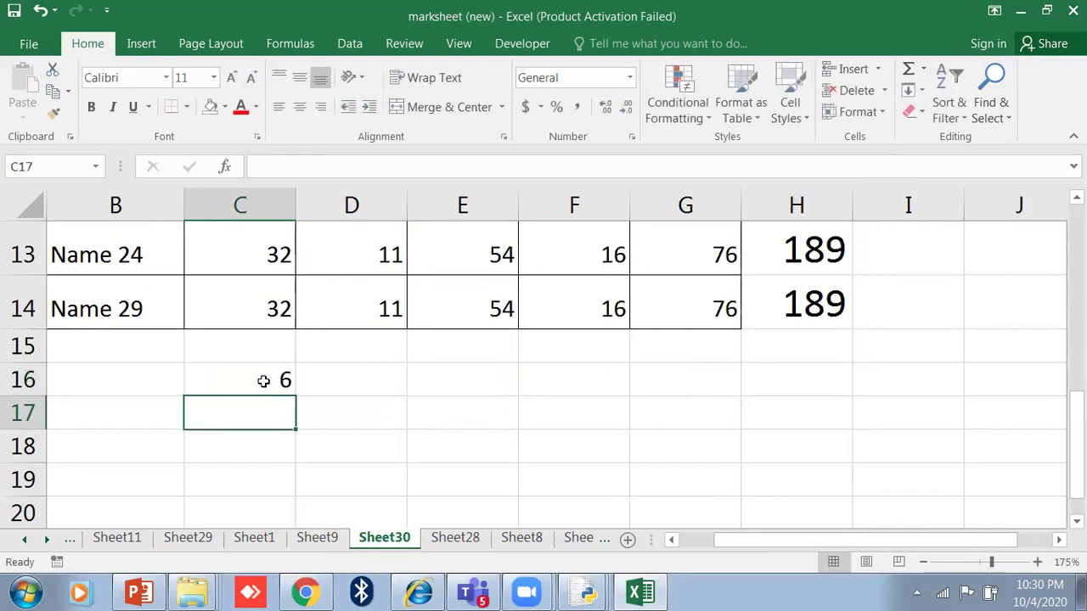
click(263, 380)
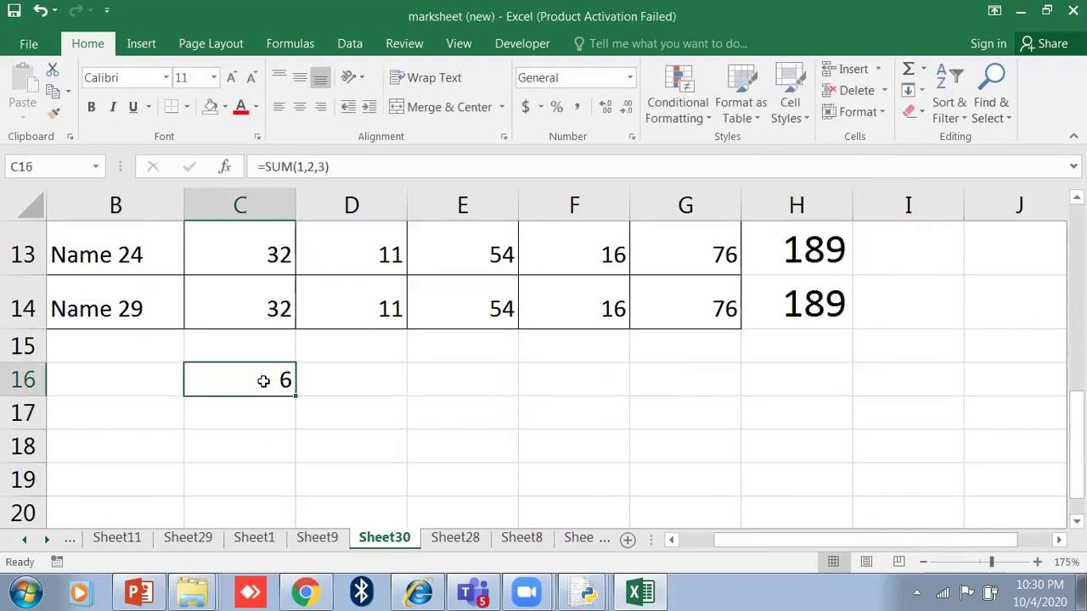
key(Delete)
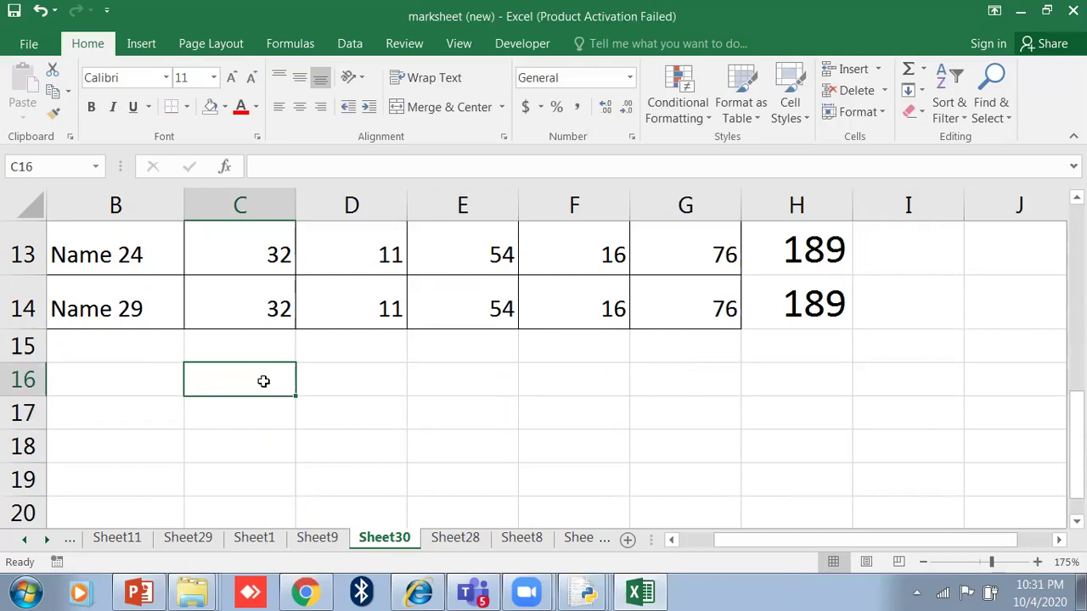
- Inspect the range referenced by the last student's TOTAL formula in H14
click(844, 288)
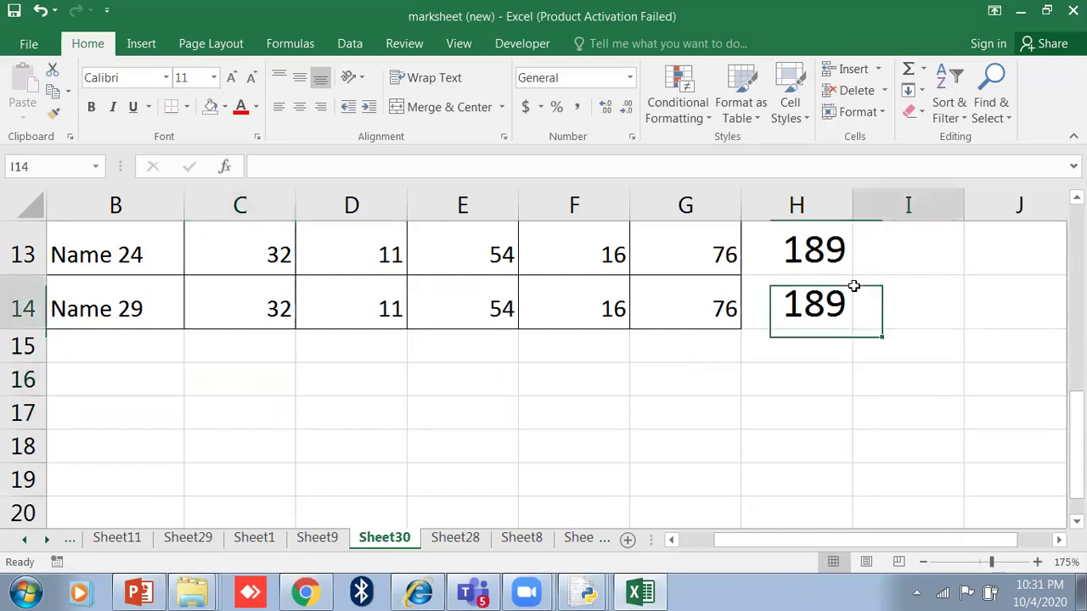
key(F2)
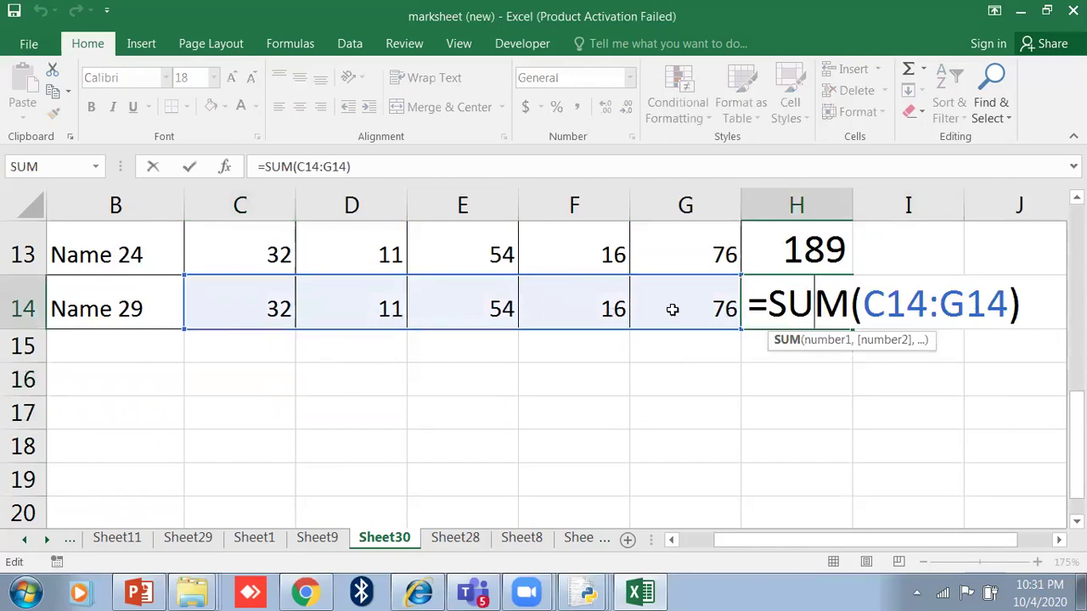
click(710, 401)
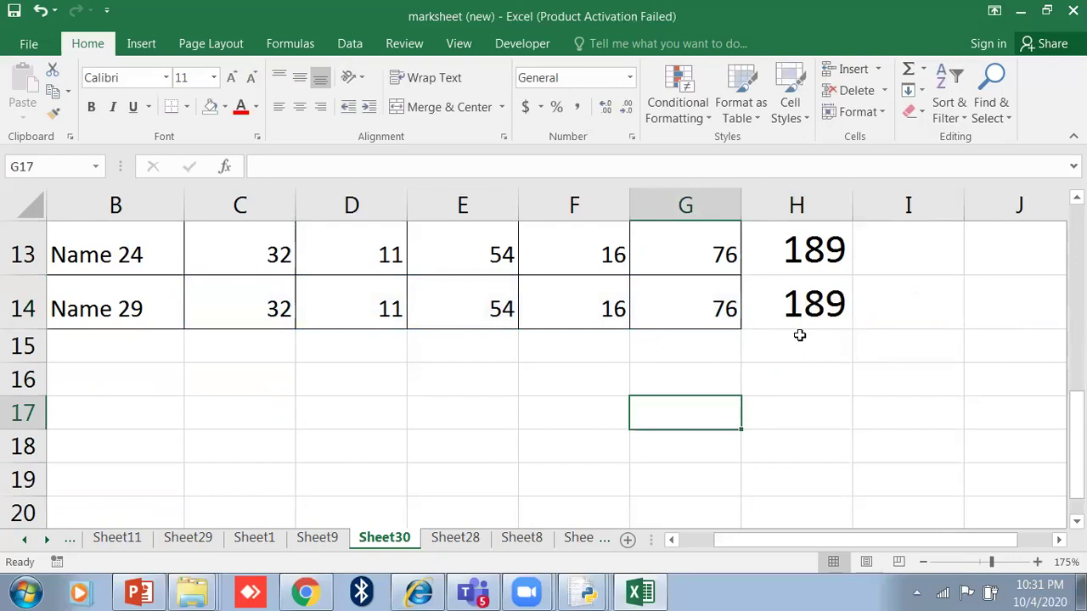
- Enter =SUM(5,10,TRUE) in F17 below the table to test a logical value as a SUM argument
click(562, 409)
text(=)
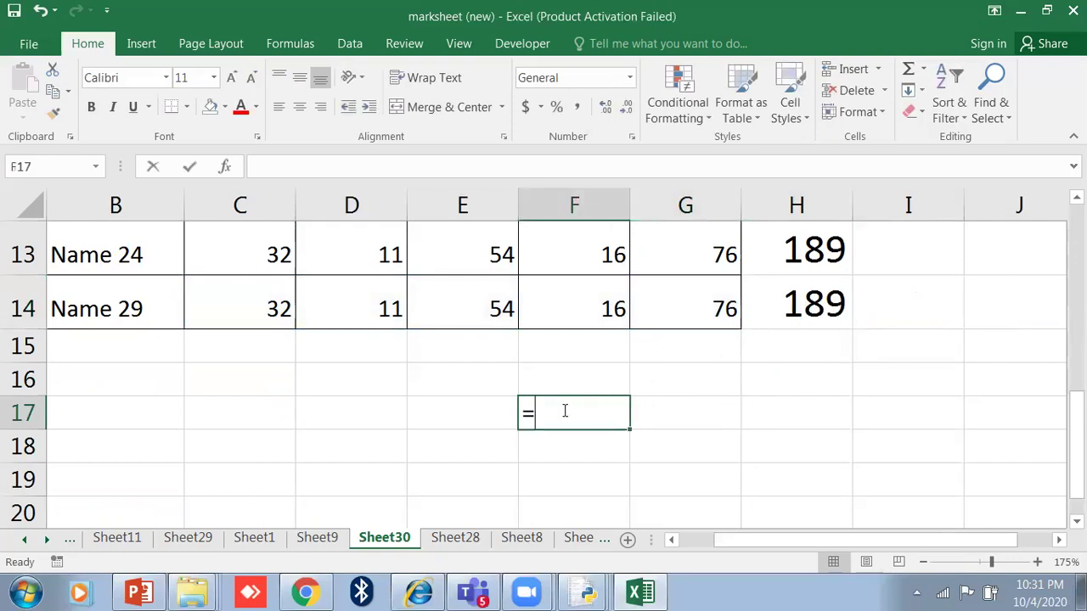
text(sum(5,)
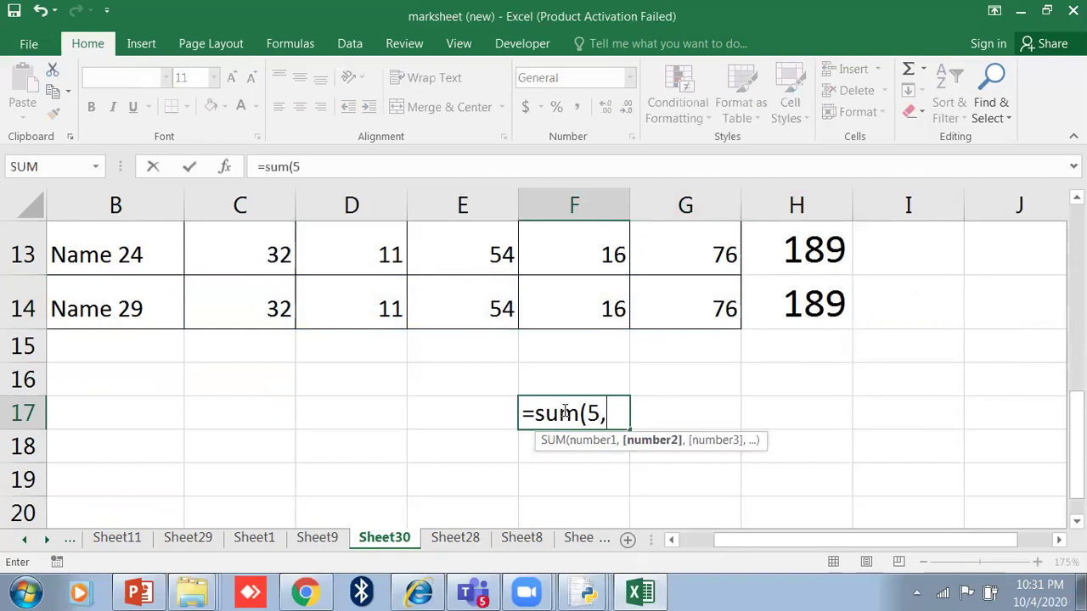
text(10,T)
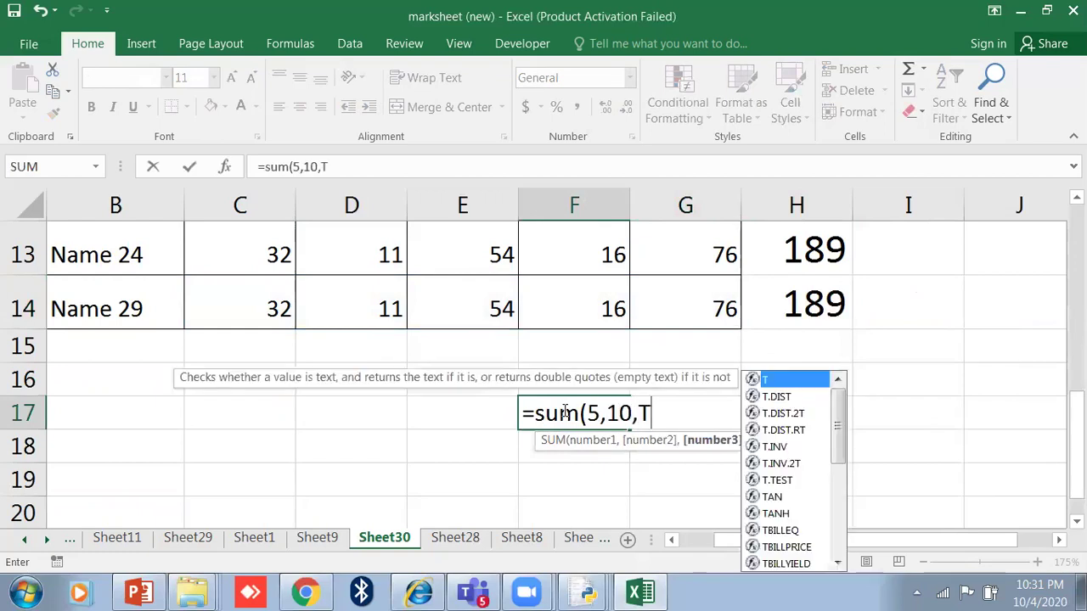
text(rue))
key(Return)
click(562, 411)
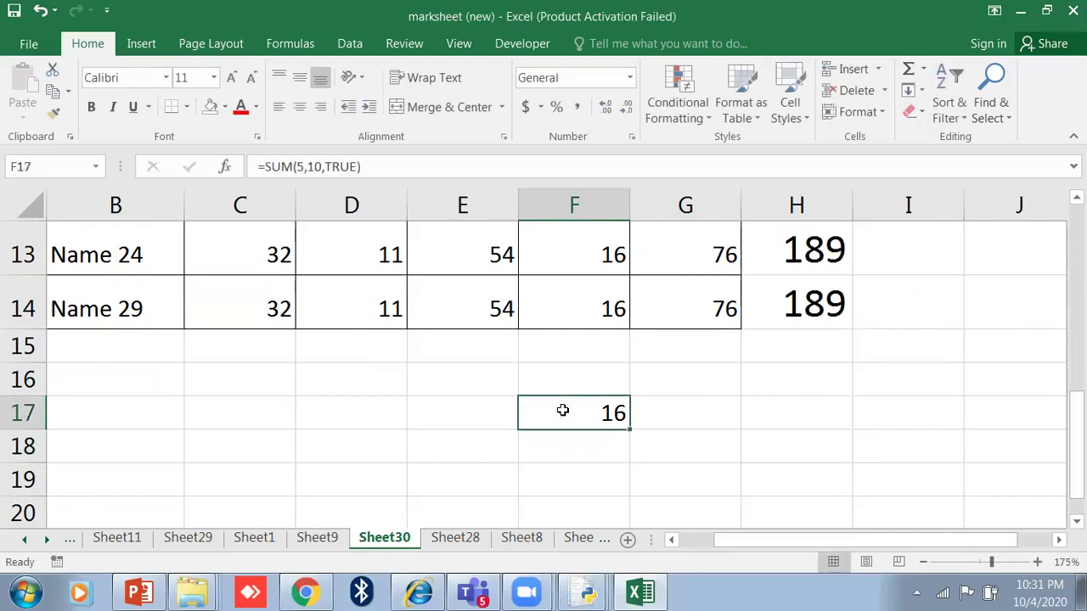
- Replace the TRUE argument in F17's SUM formula with FALSE so it reads =SUM(5,10,FALSE)
double_click(562, 417)
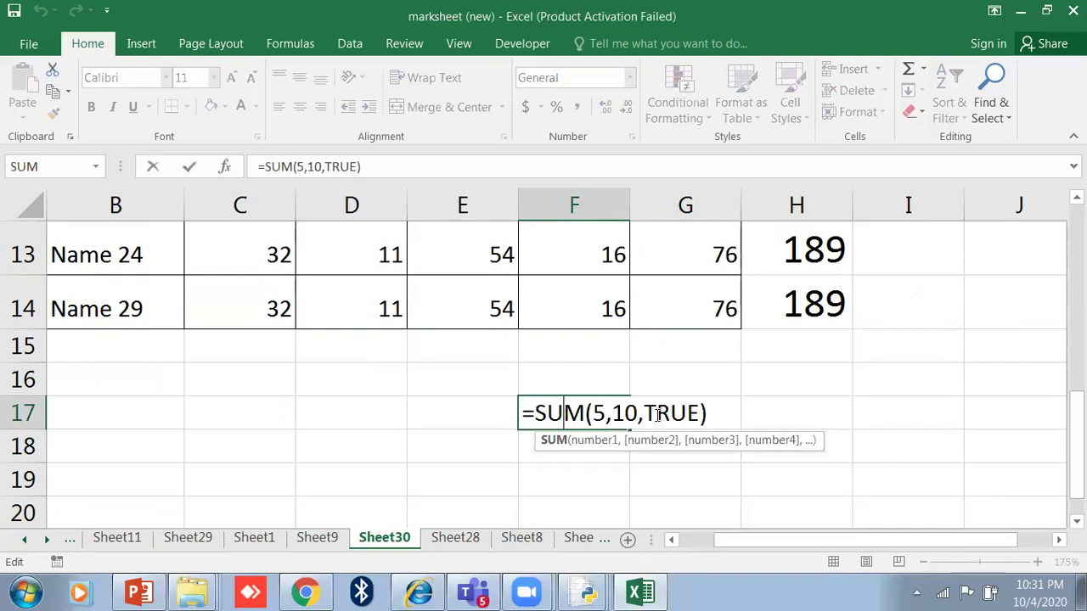
drag(645, 413, 692, 412)
text(False)
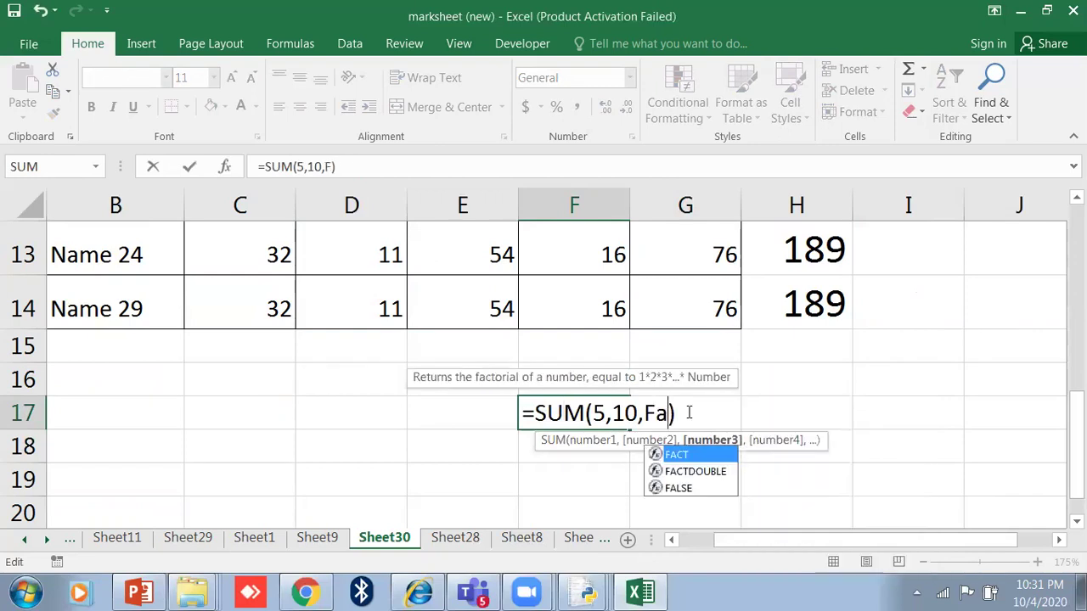
key(Return)
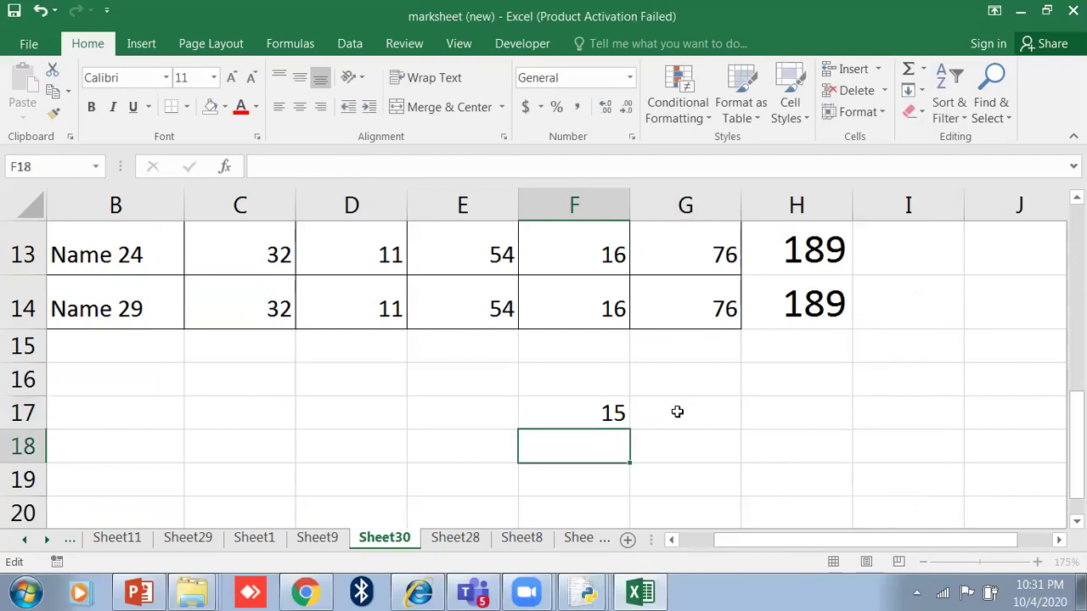
- Inspect the FALSE argument in F17's formula without changing it, and clear the test cell
click(613, 412)
double_click(612, 412)
drag(644, 413, 708, 413)
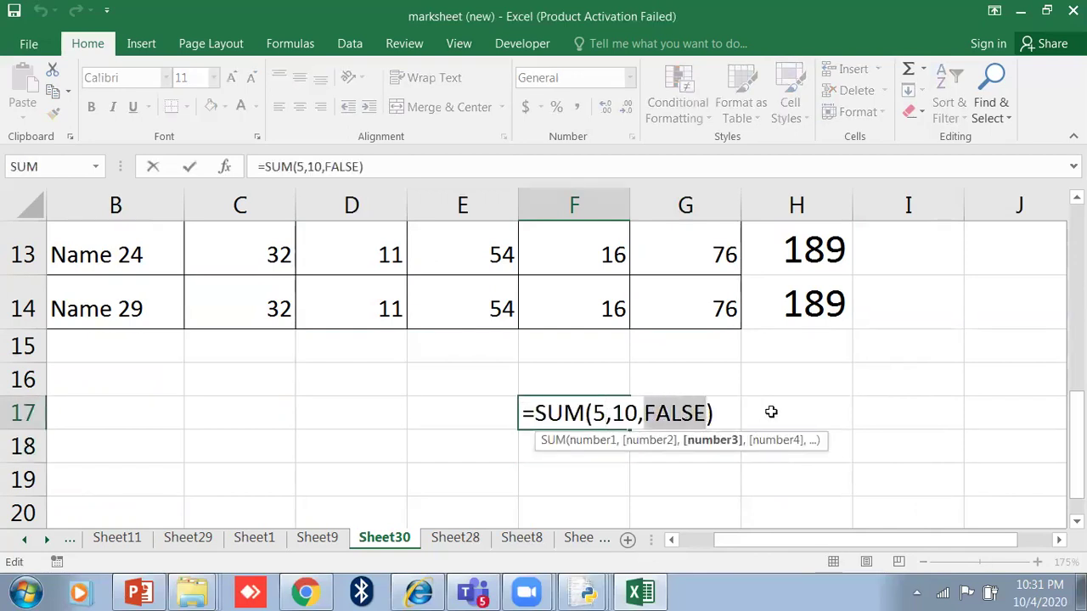
click(769, 413)
key(Escape)
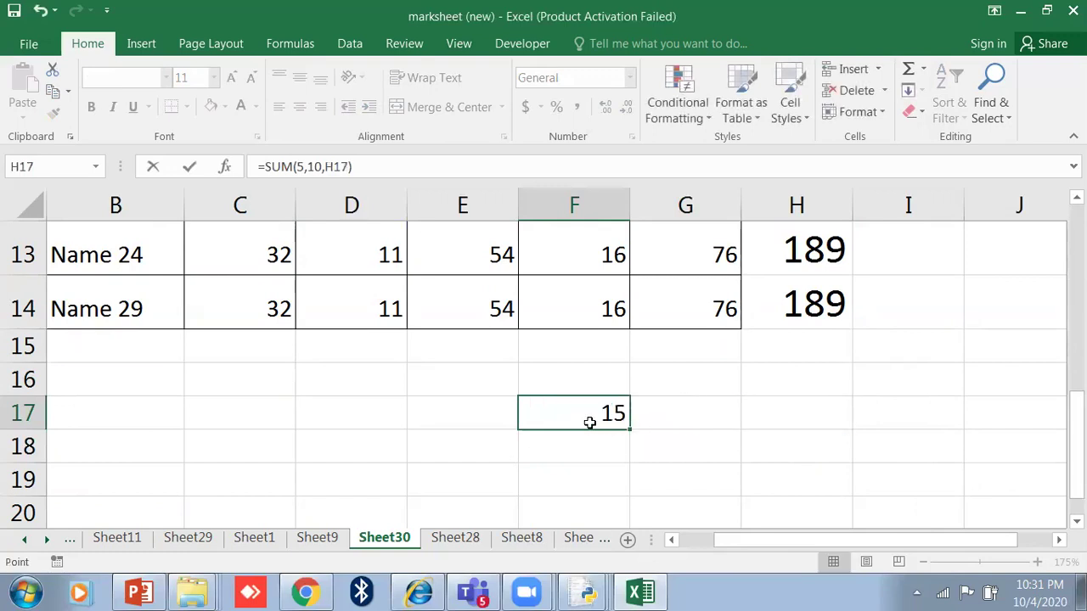
key(Delete)
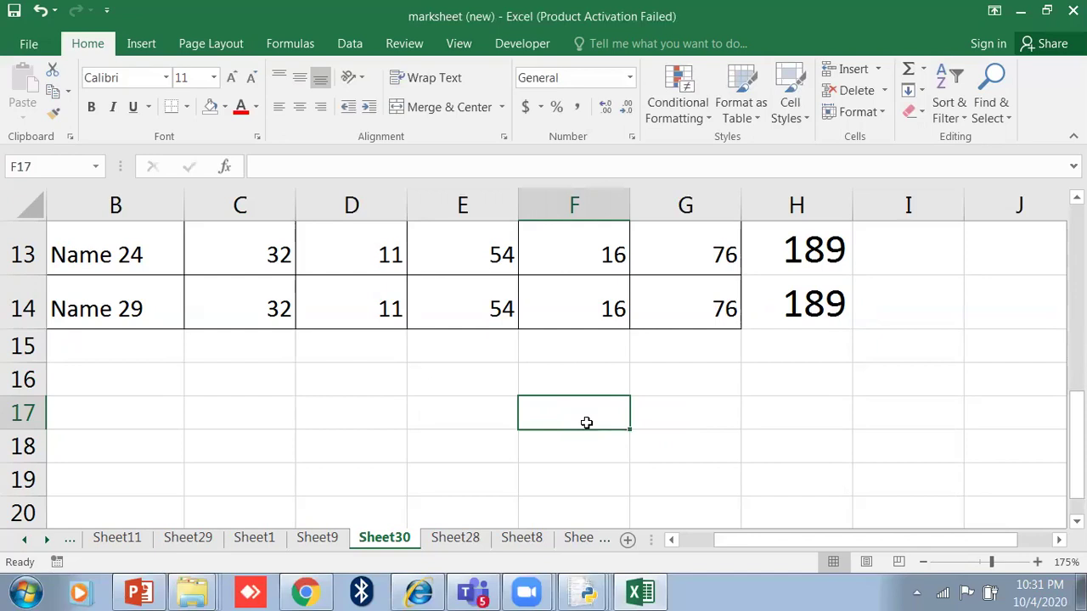
- Add the constant 10 as a second argument to the first student's TOTAL formula in H2, making it =SUM(C2:G2,10)
scroll(752, 344, up, 4)
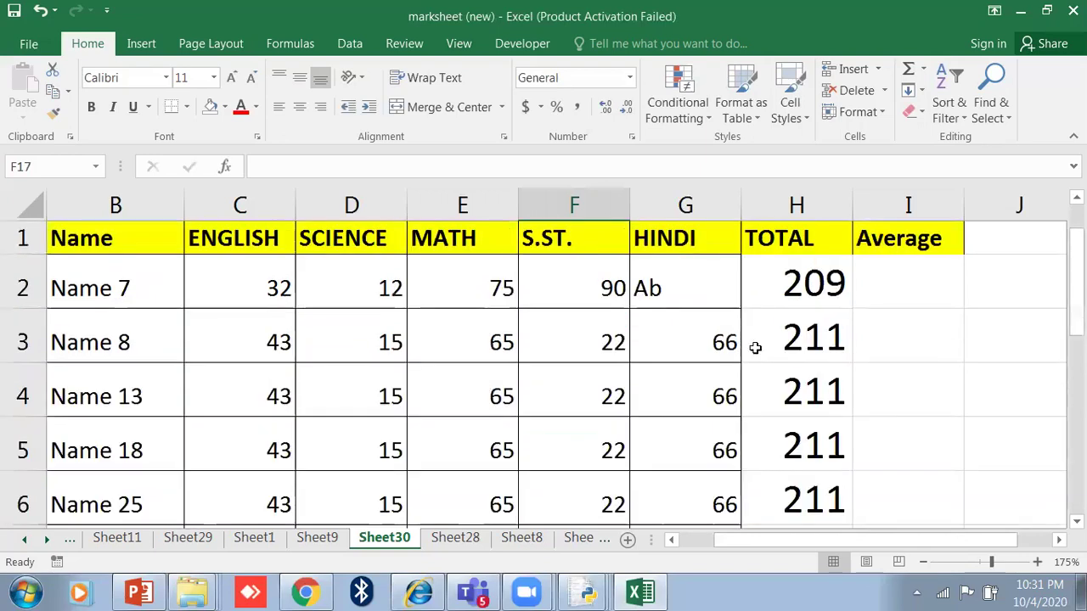
click(820, 290)
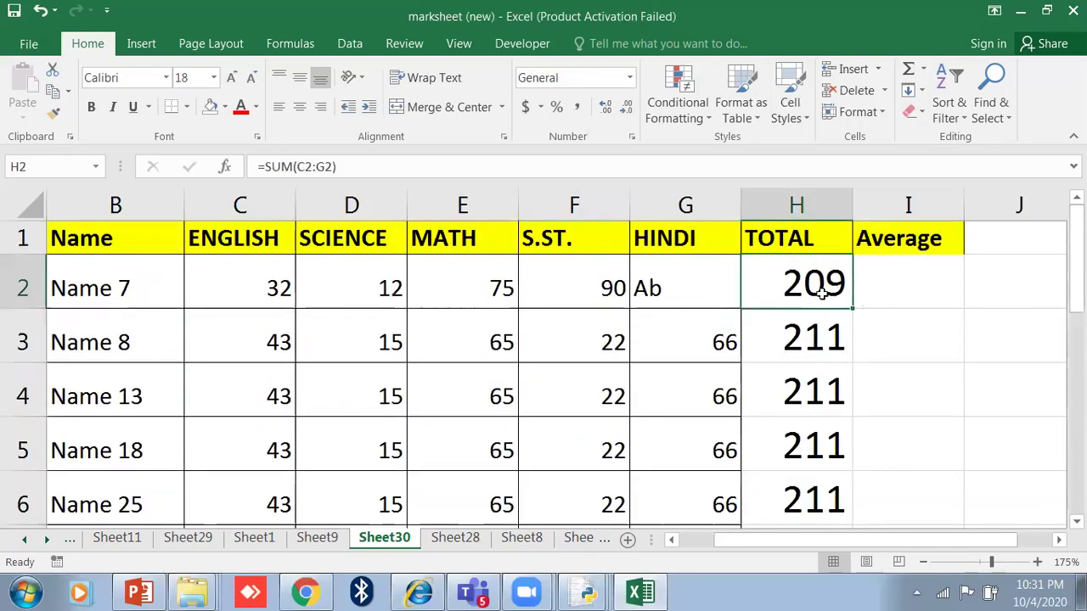
click(333, 167)
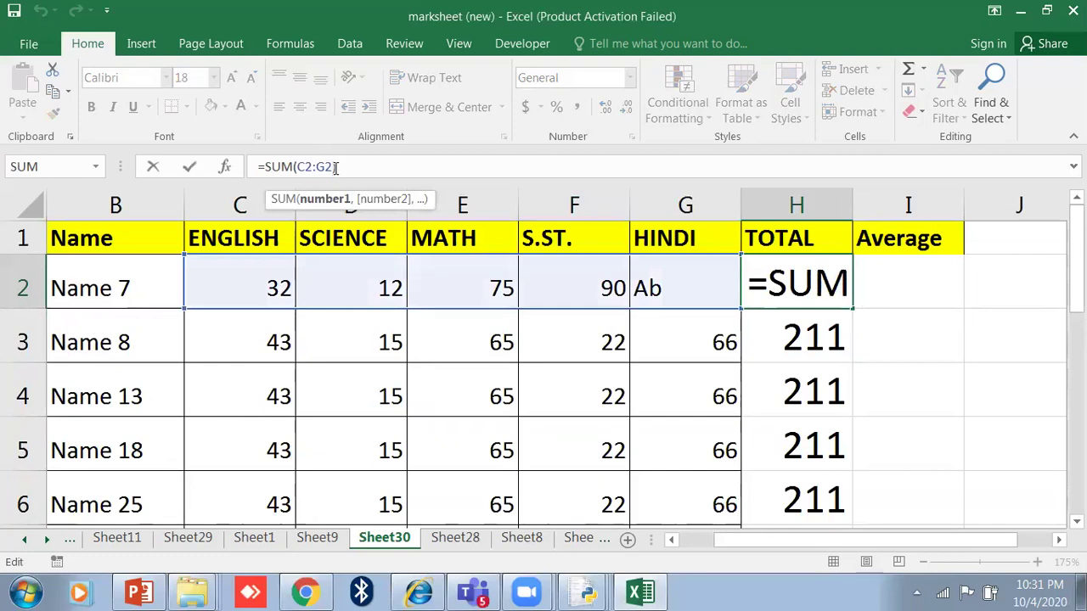
text(,10)
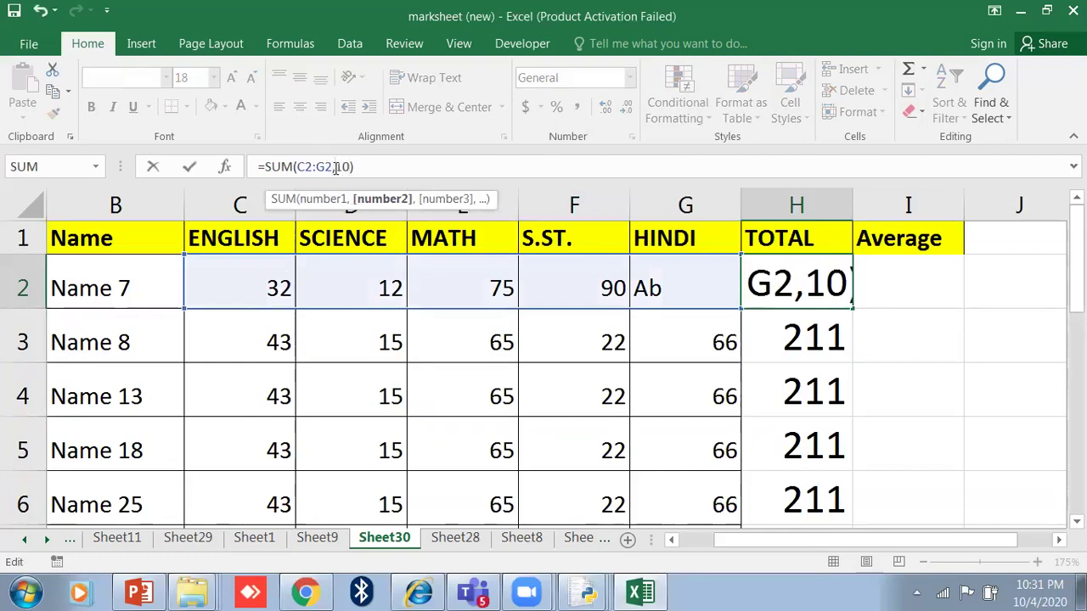
key(Return)
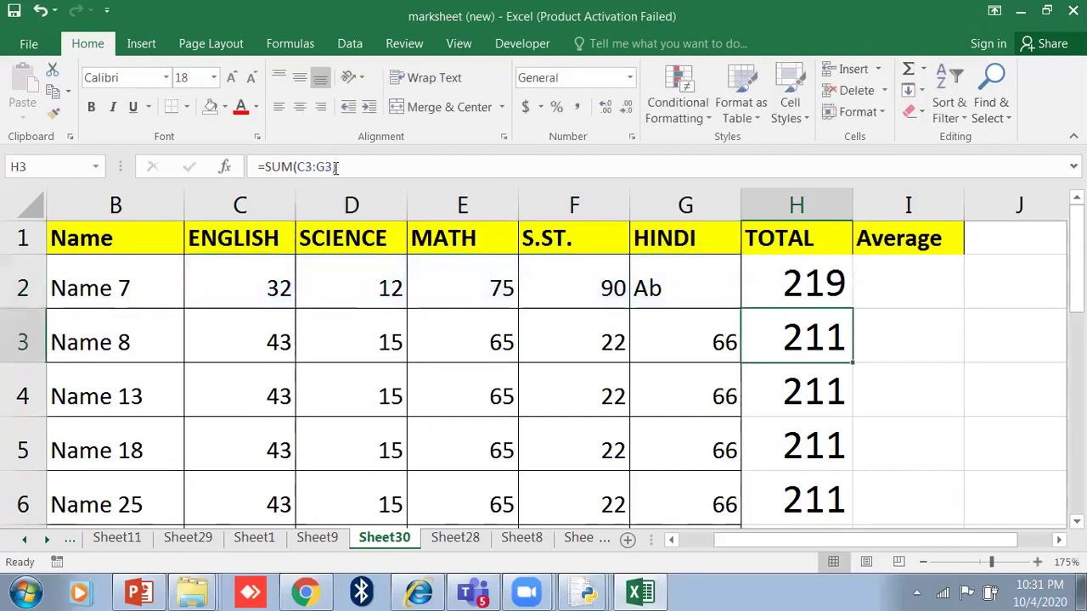
- Fill the updated H2 formula down the TOTAL column and review its range and constant arguments
click(785, 279)
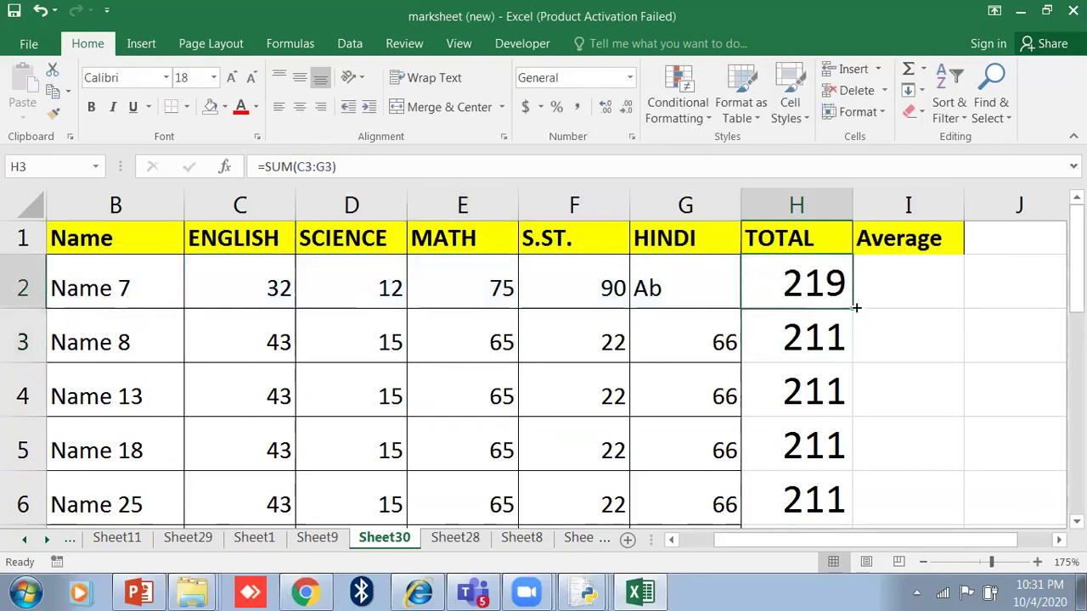
double_click(855, 307)
scroll(820, 390, down, 4)
scroll(820, 390, up, 4)
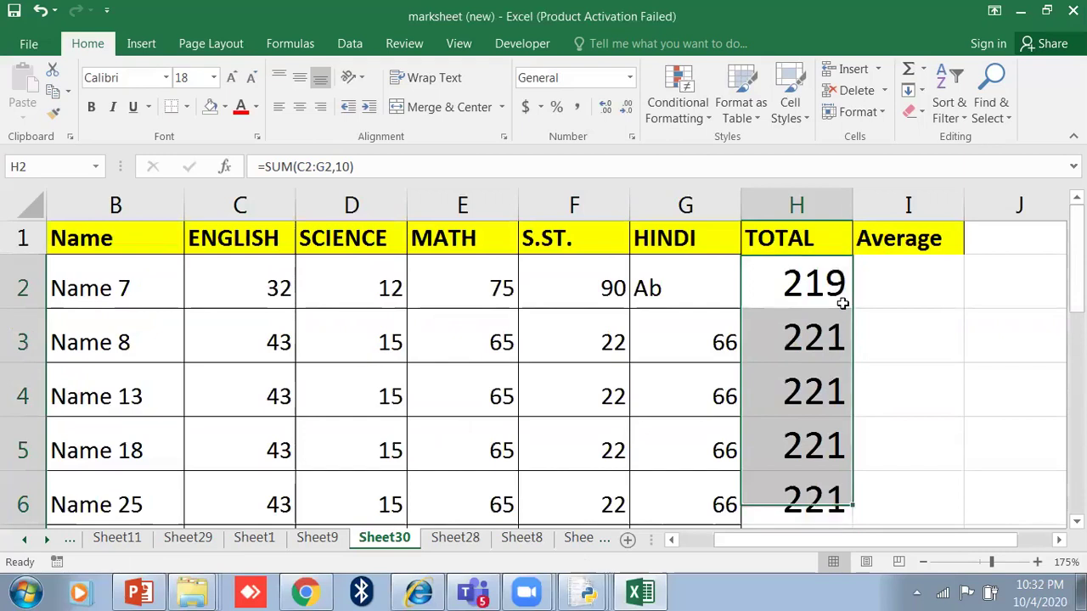
double_click(828, 287)
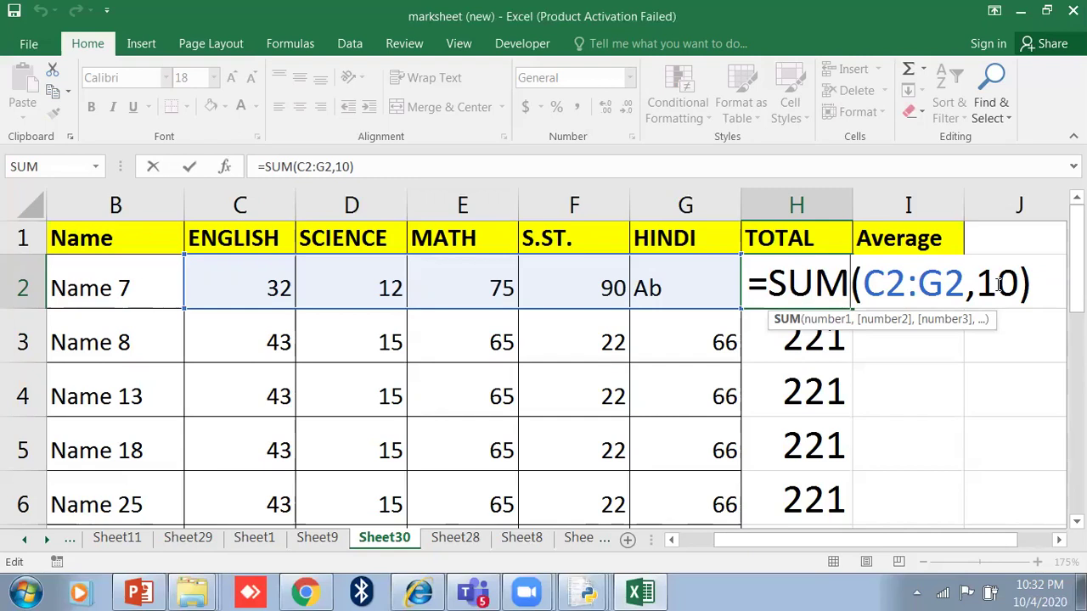
key(ctrl+Return)
- Try a logical argument again by entering =SUM(5,15,TRUE) in E17 below the table, and clear the cell after checking it
scroll(577, 429, down, 5)
scroll(396, 418, up, 2)
scroll(395, 419, down, 2)
click(432, 276)
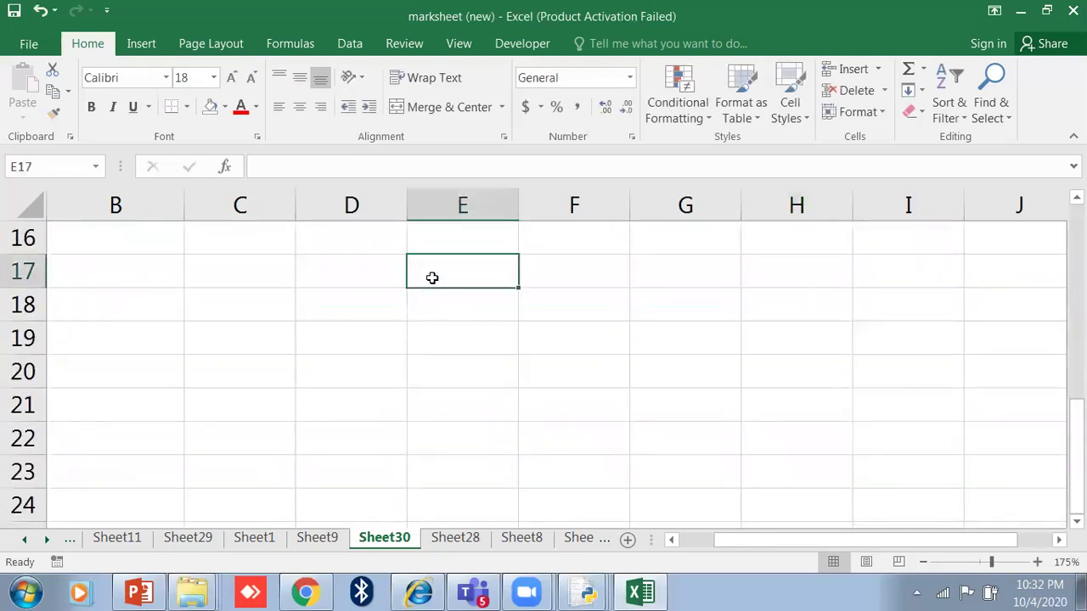
text(=sum(5)
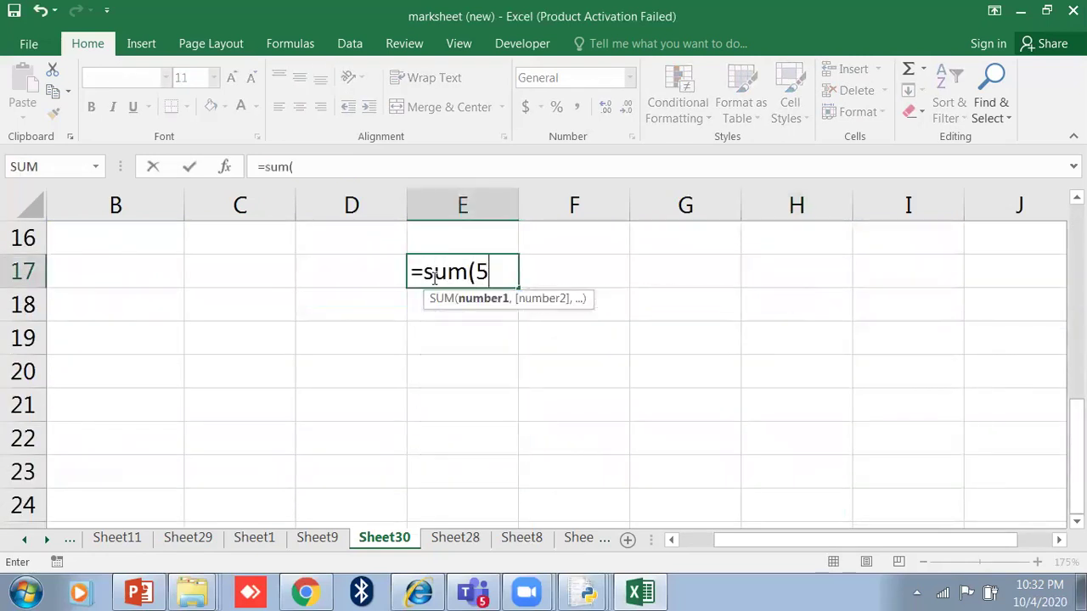
text(,15,)
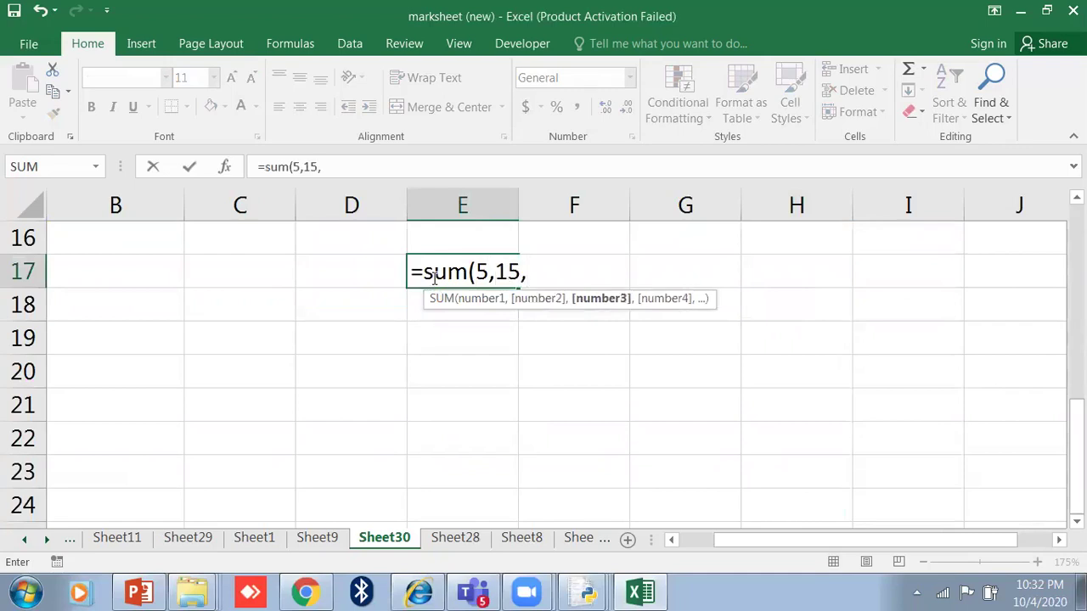
text(True))
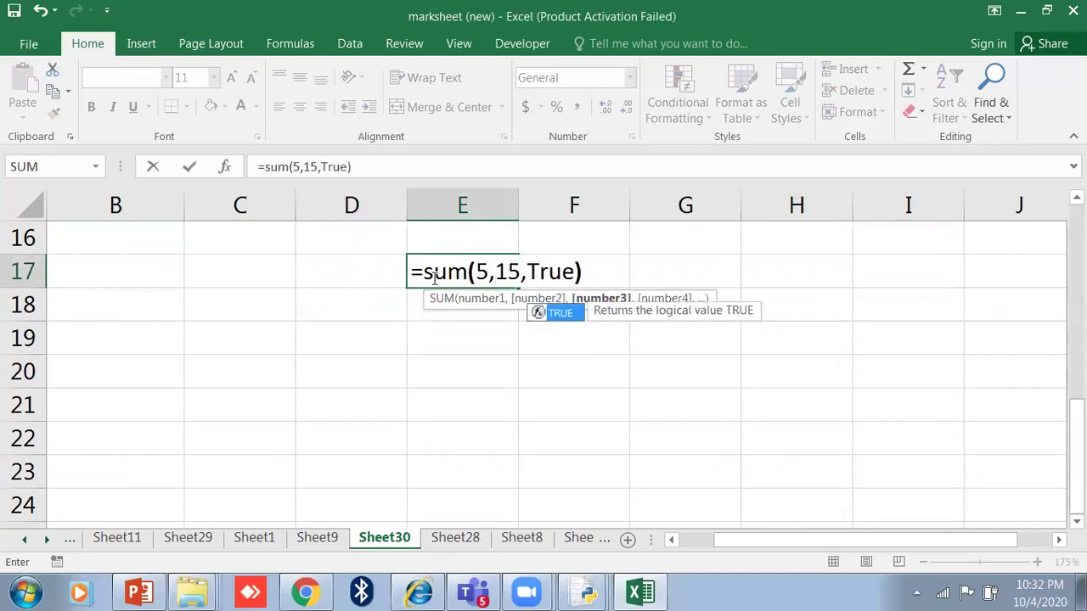
key(Return)
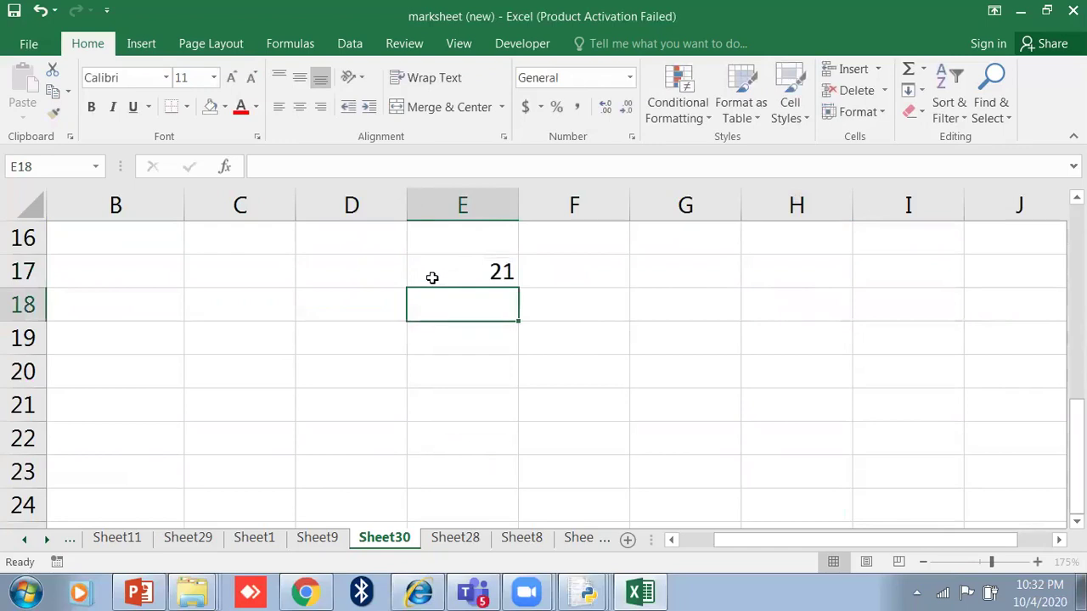
click(440, 278)
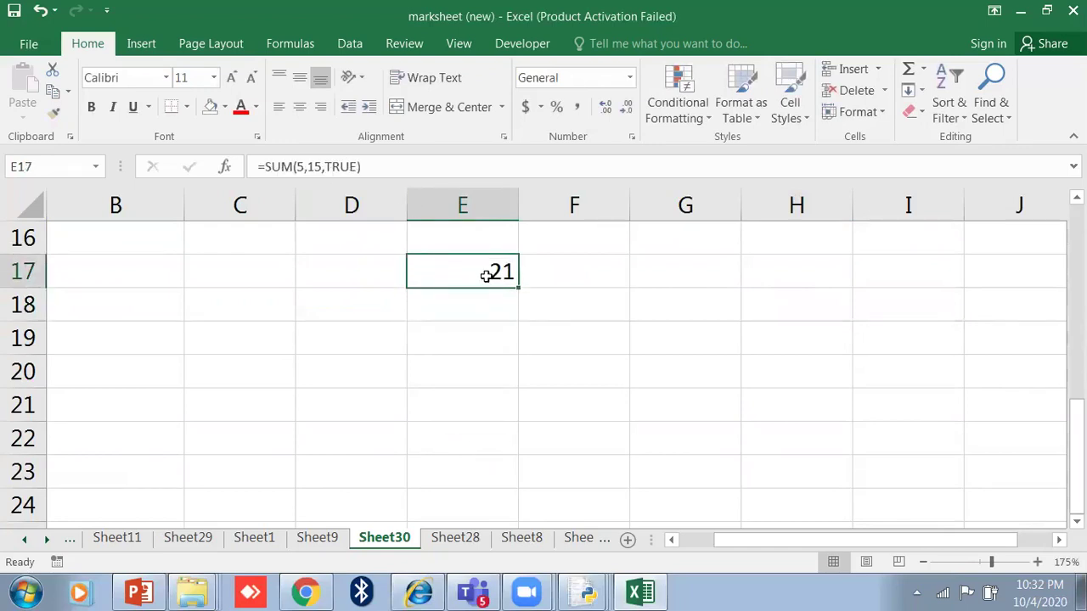
key(Delete)
scroll(512, 407, up, 4)
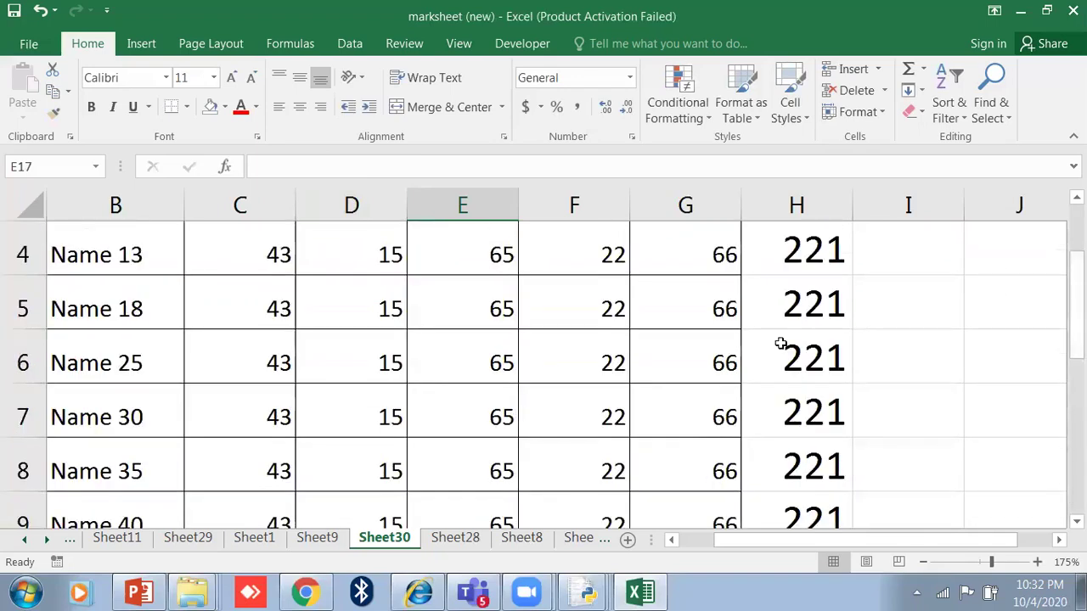
scroll(780, 343, up, 1)
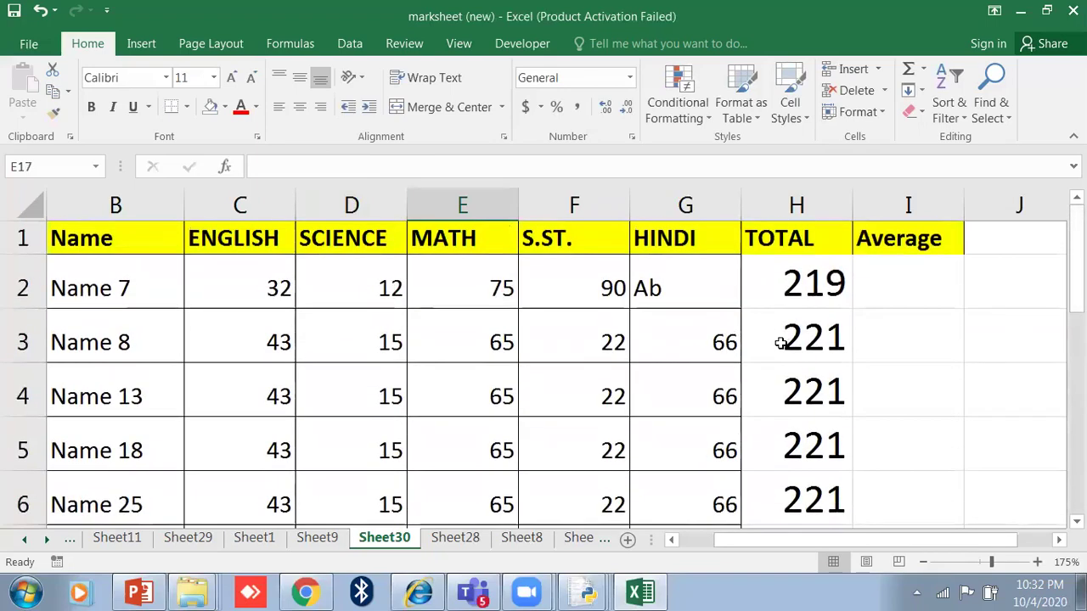
click(923, 297)
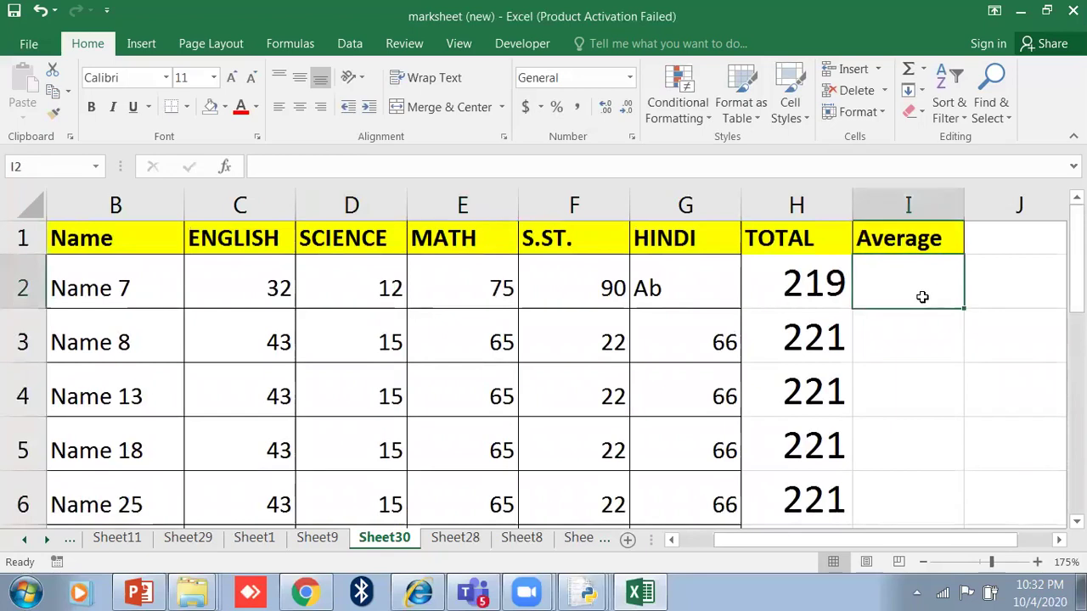
text(=)
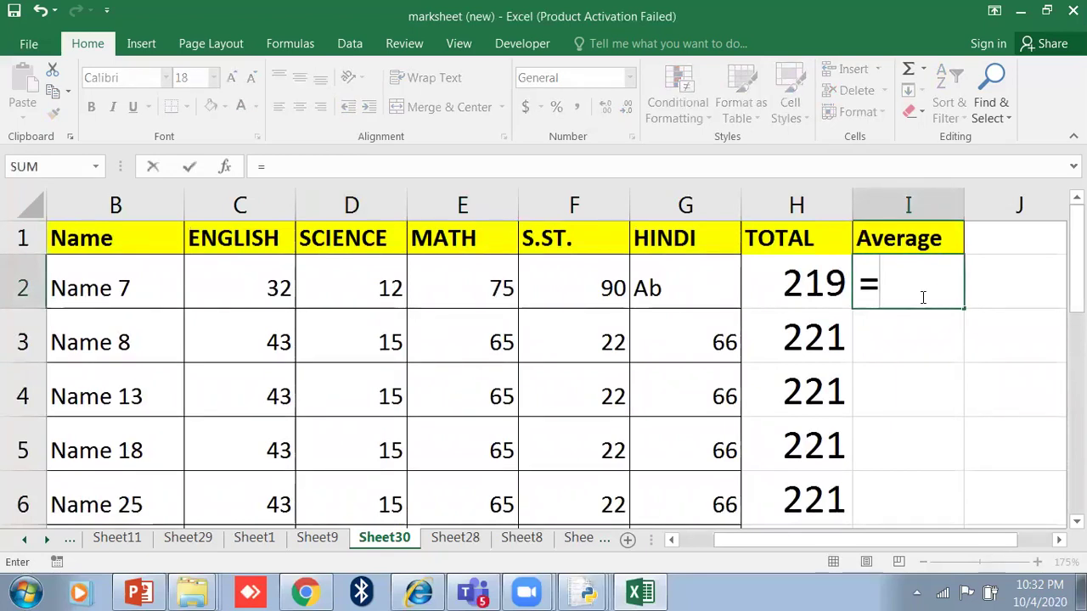
text(ave)
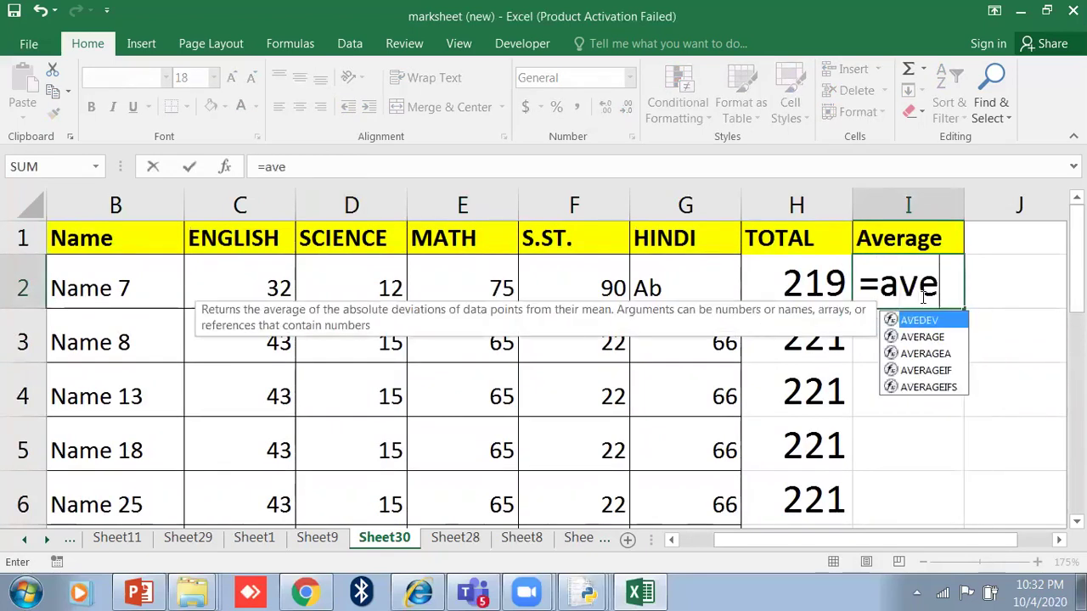
key(Down)
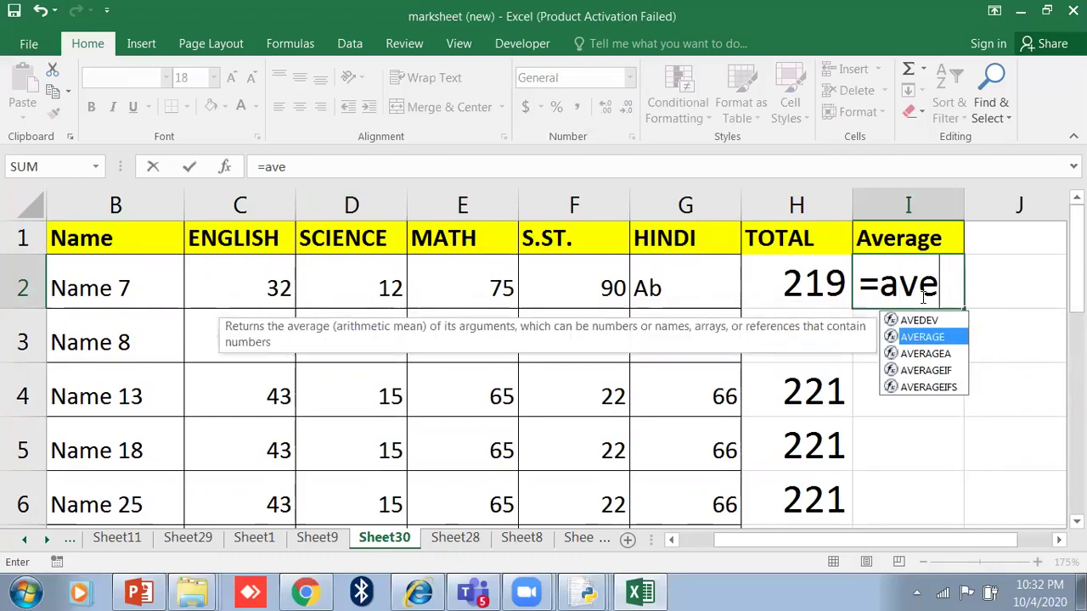
key(BackSpace)
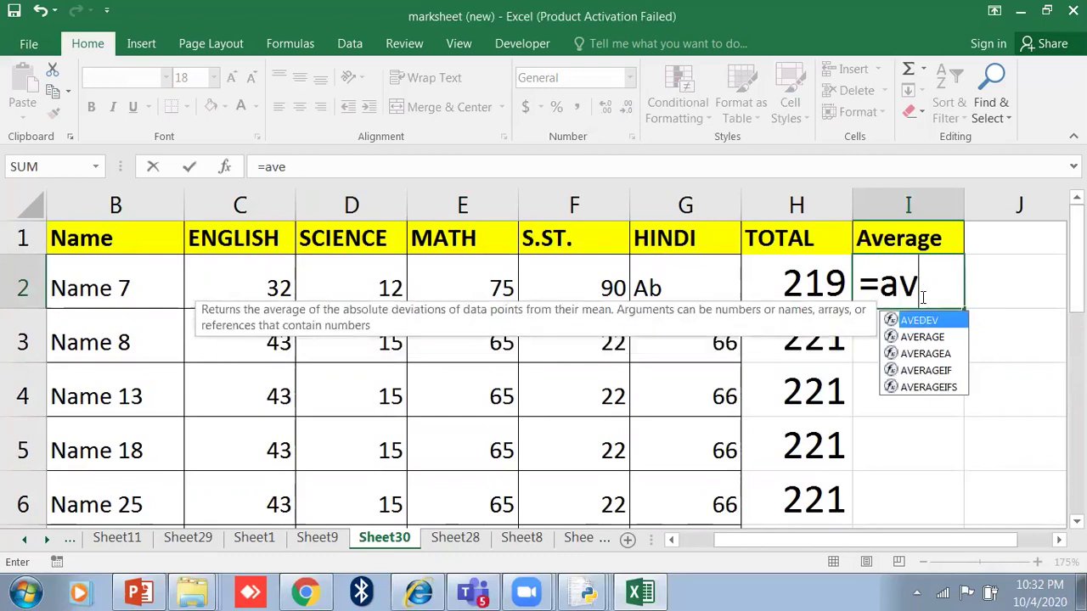
text(g()
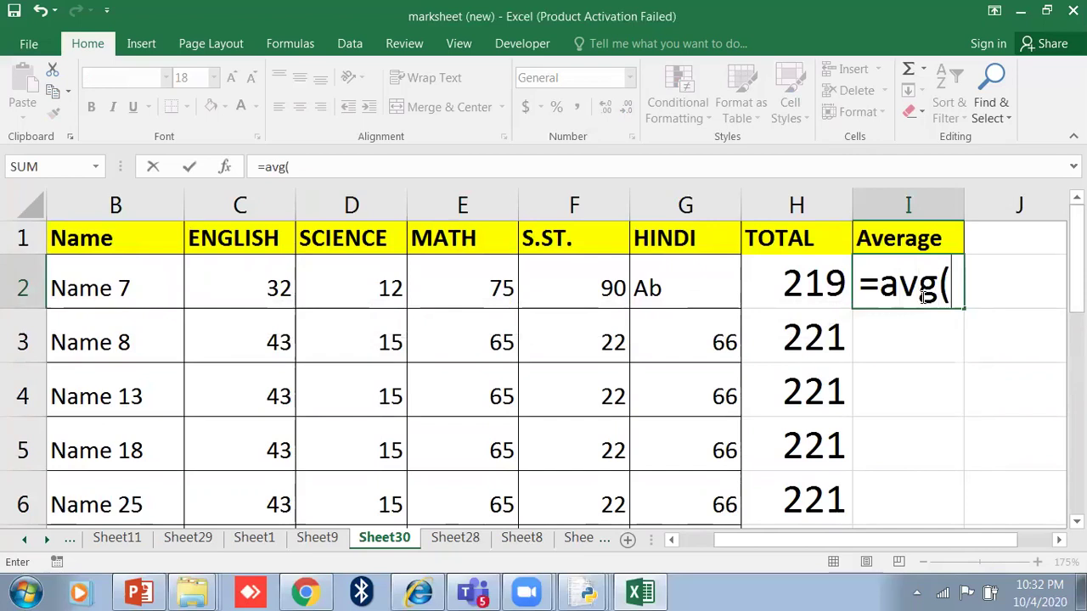
key(BackSpace)
key(BackSpace)
text(er)
key(BackSpace)
key(BackSpace)
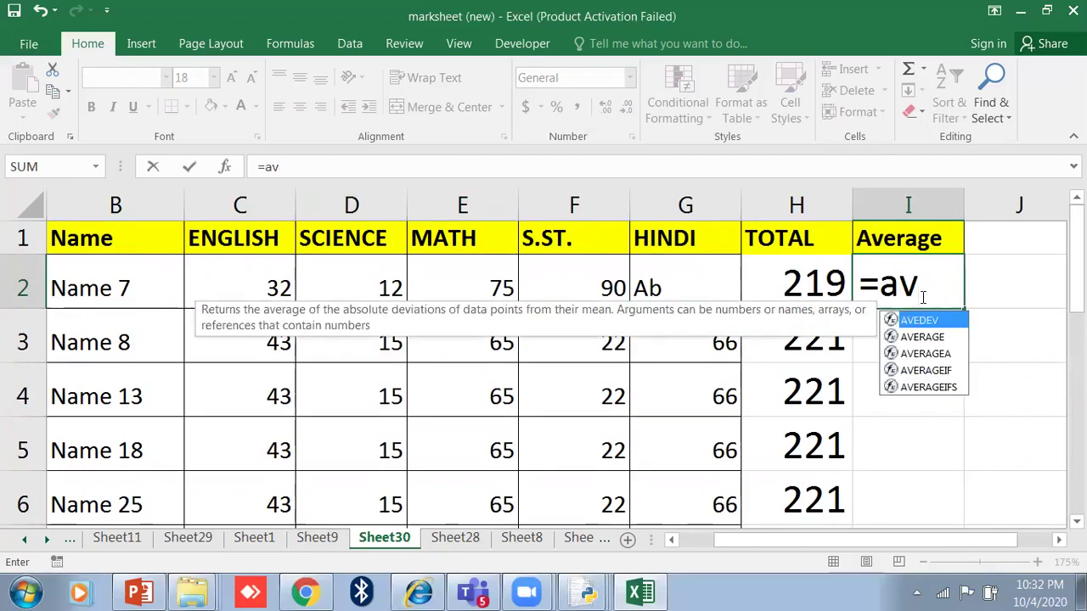
text(e)
key(Right)
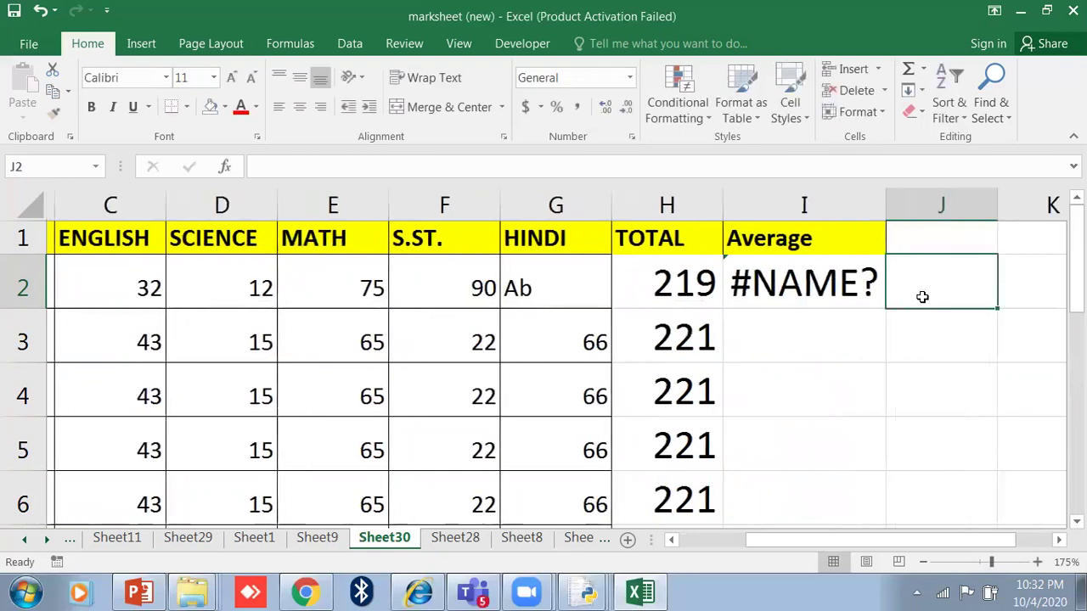
key(Left)
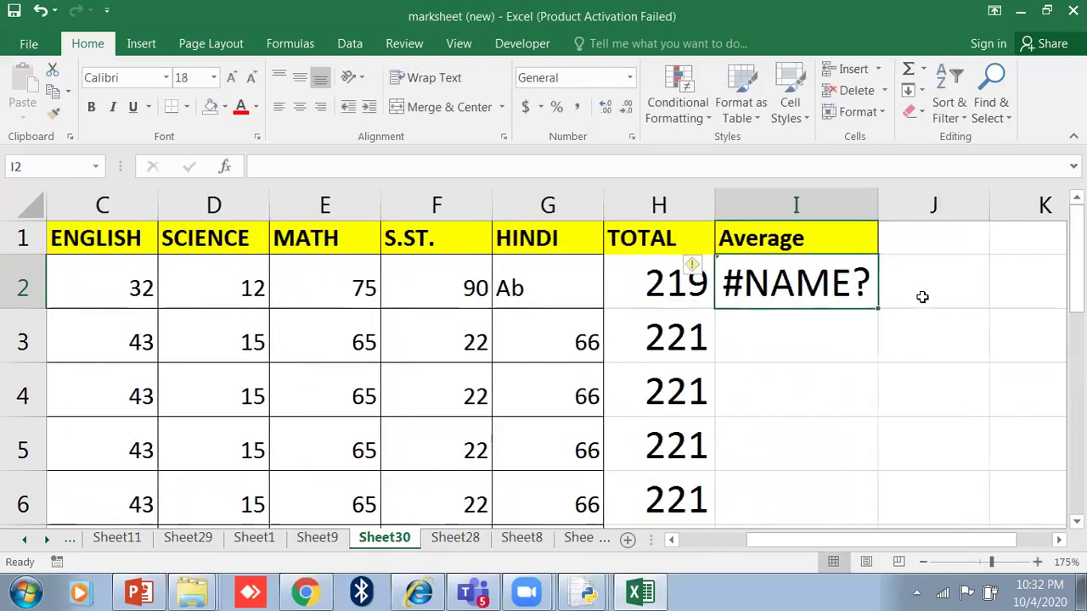
- Enter =AVERAGE(C2:G2) in I2 to average the first student's marks, and check the finished formula
text(=average()
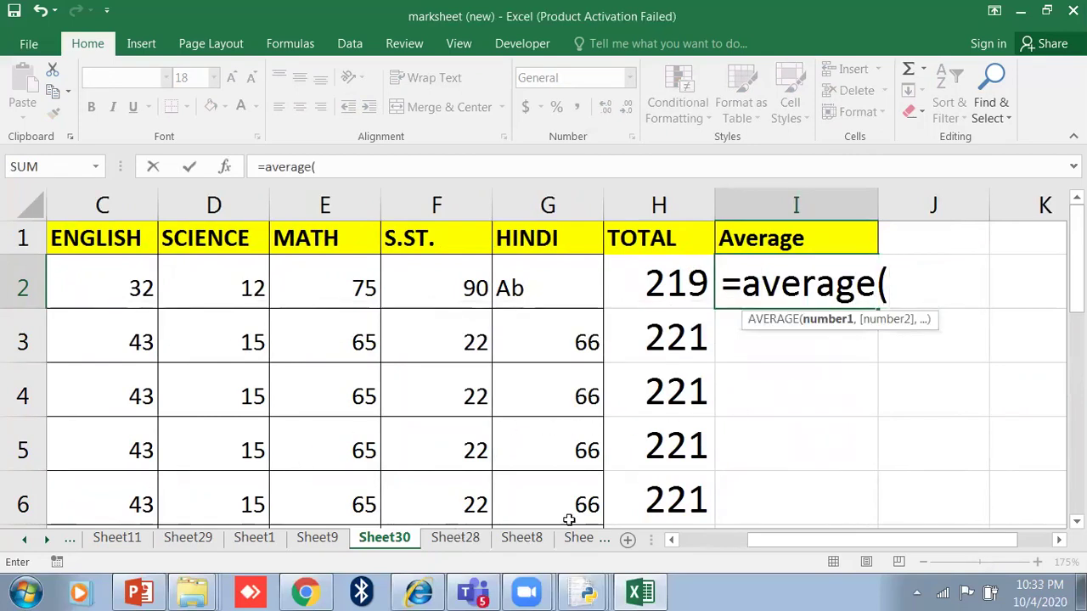
drag(738, 547, 704, 547)
drag(257, 292, 696, 281)
text())
key(Return)
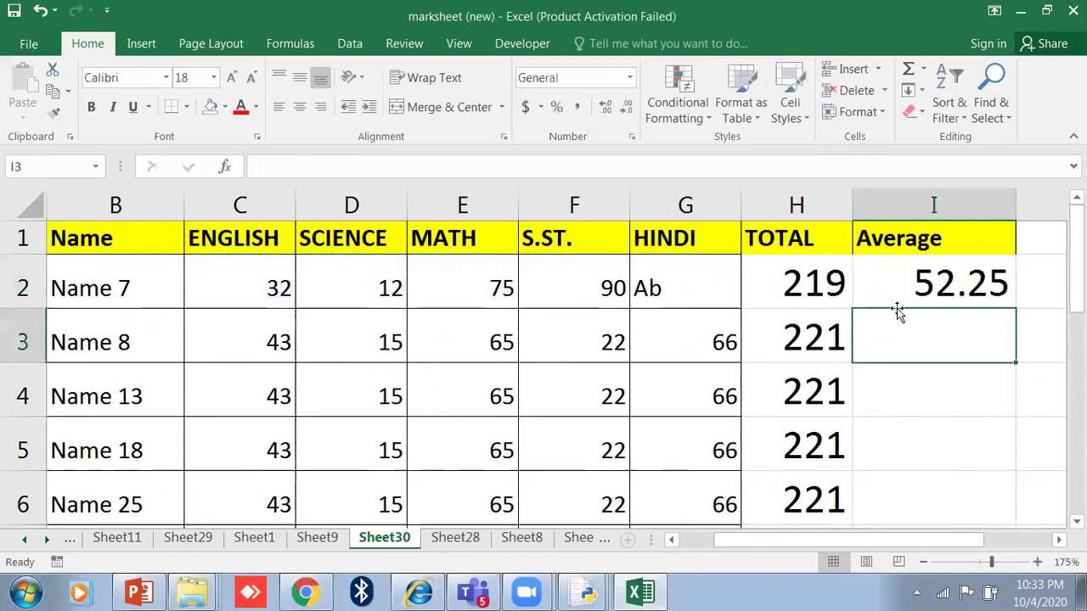
click(937, 296)
drag(936, 541, 977, 509)
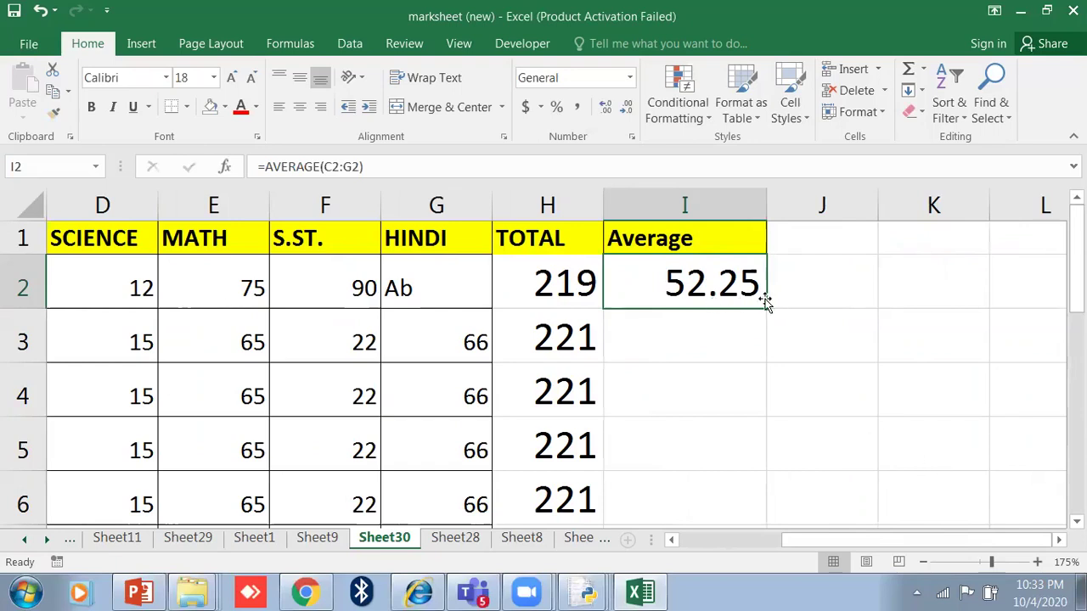
drag(767, 308, 729, 340)
click(730, 339)
text(=avee)
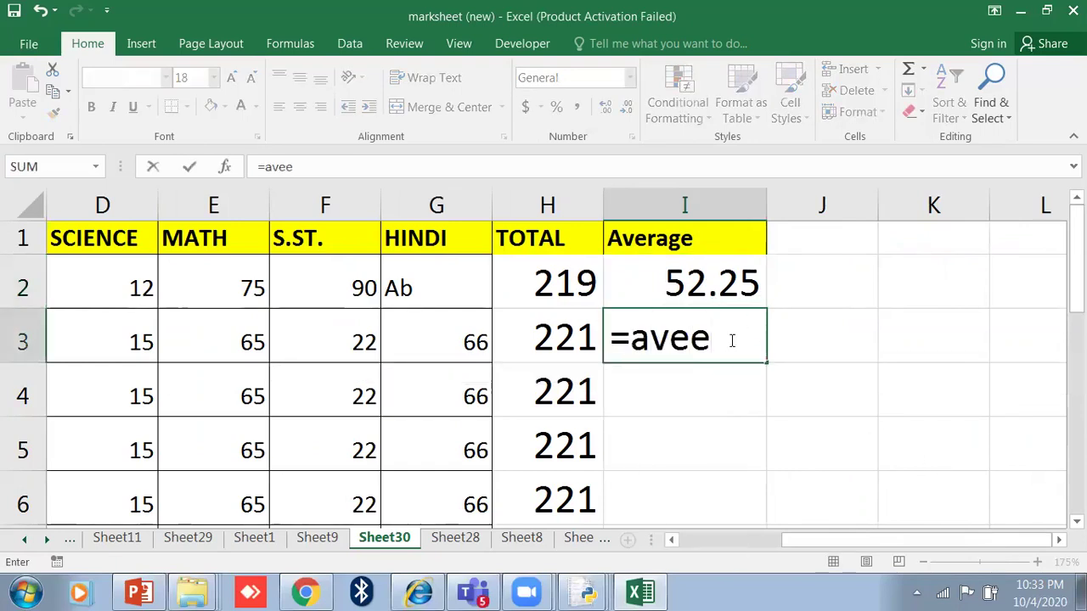
key(BackSpace)
text(rage()
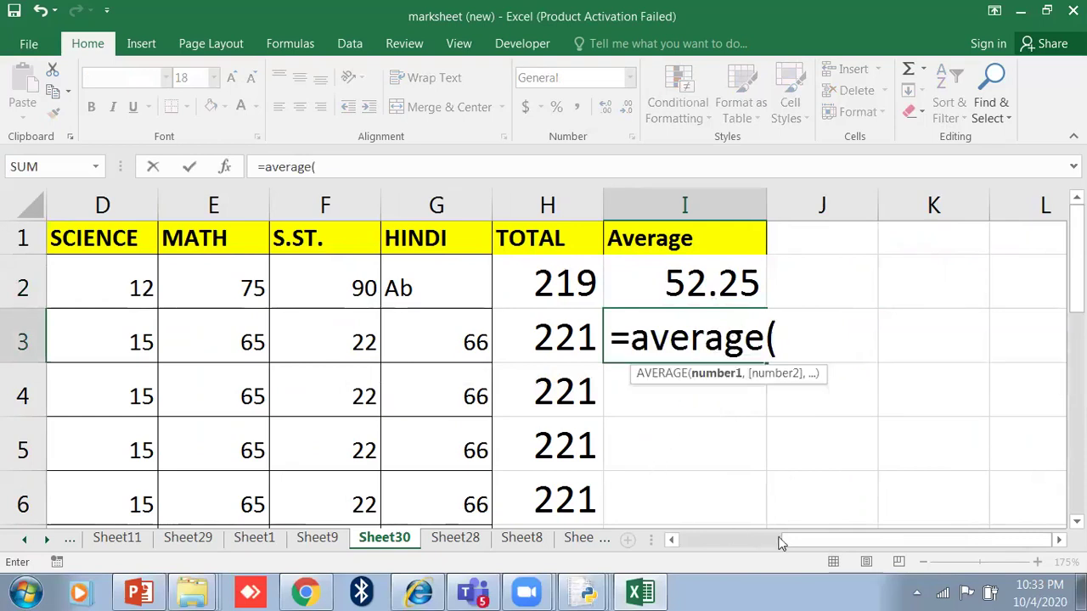
drag(779, 543, 754, 543)
text(c2)
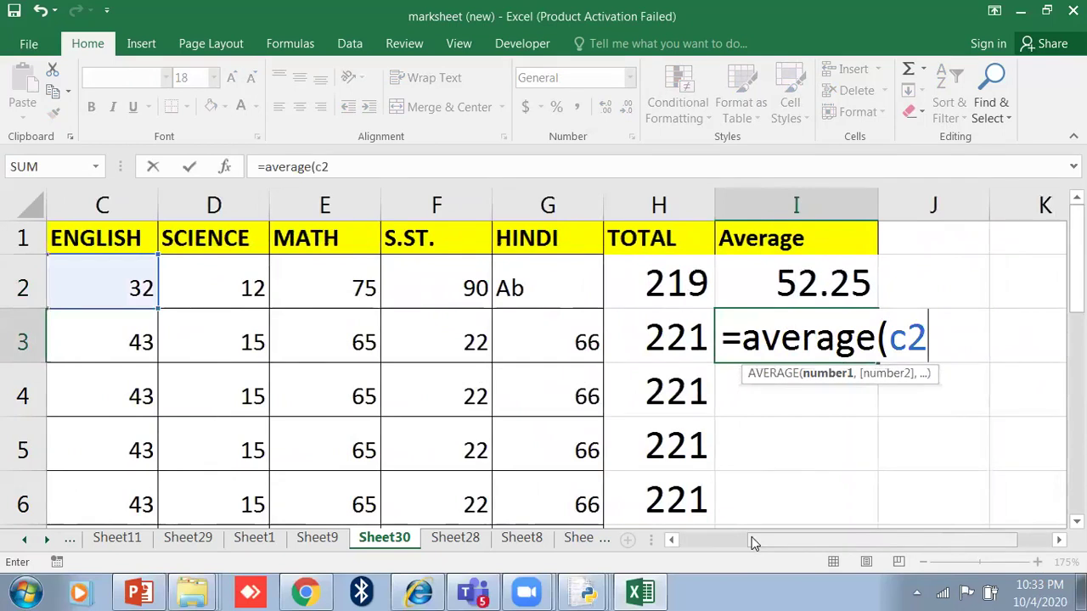
text(,)
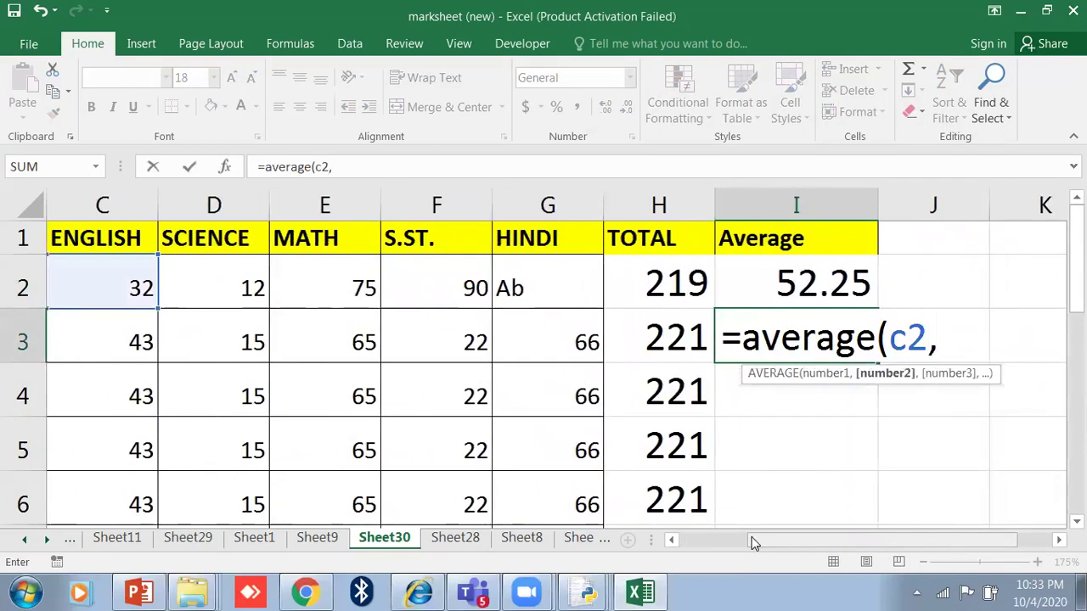
text(d)
key(BackSpace)
text(g)
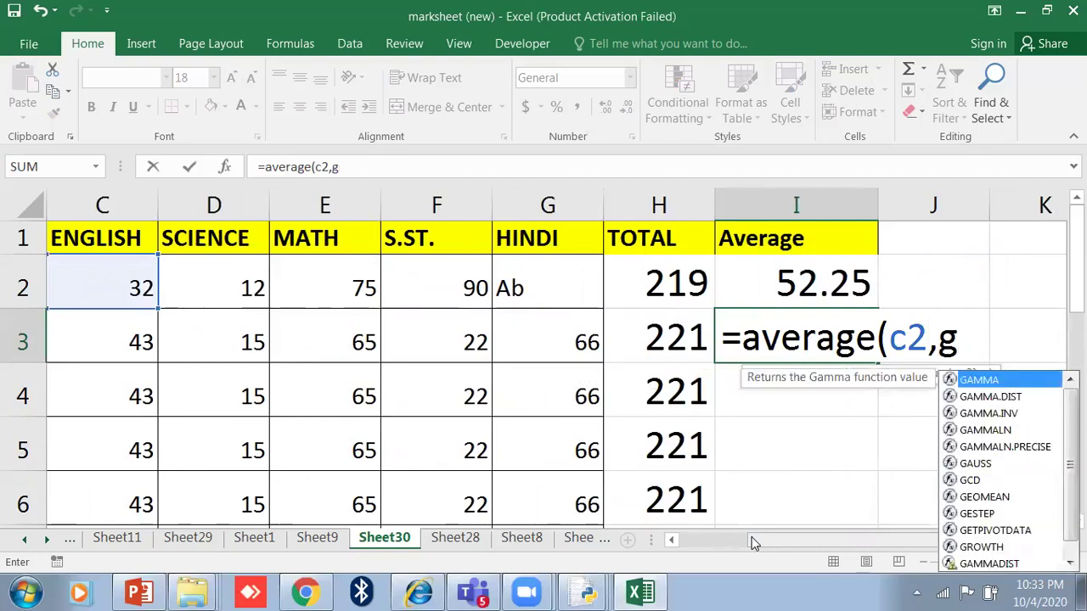
key(BackSpace)
key(BackSpace)
key(BackSpace)
text(3,g3))
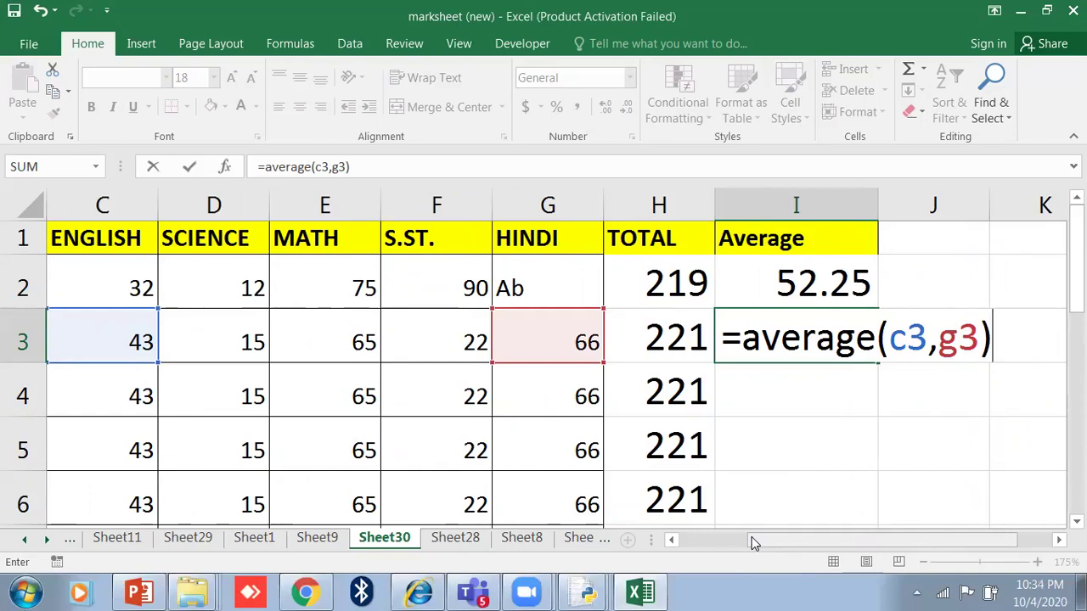
key(BackSpace)
key(BackSpace)
key(BackSpace)
key(BackSpace)
key(BackSpace)
key(BackSpace)
key(BackSpace)
key(BackSpace)
key(BackSpace)
key(BackSpace)
key(BackSpace)
key(BackSpace)
key(BackSpace)
key(BackSpace)
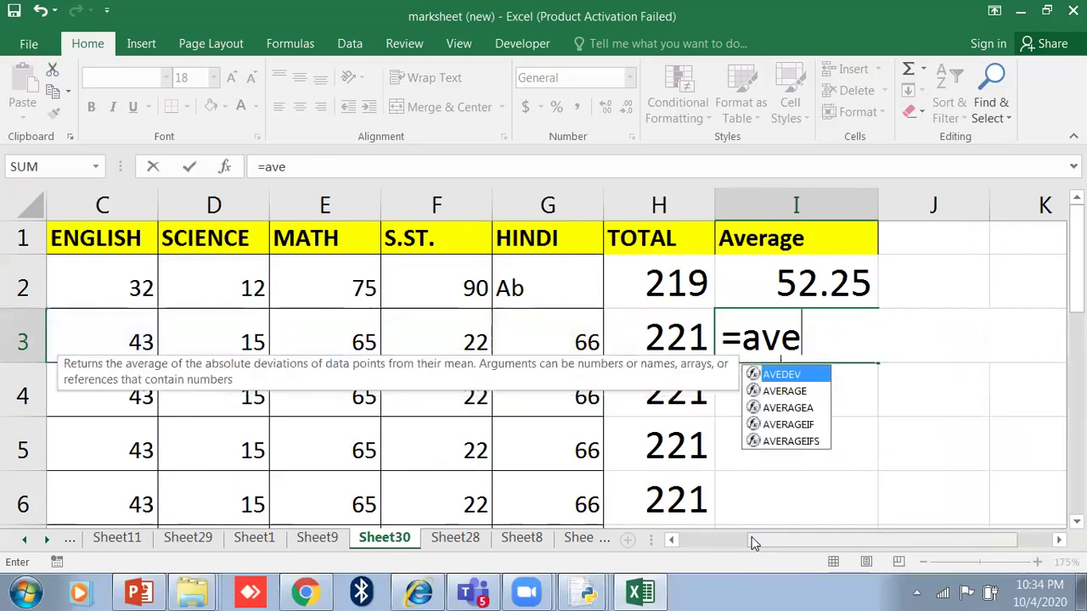
key(BackSpace)
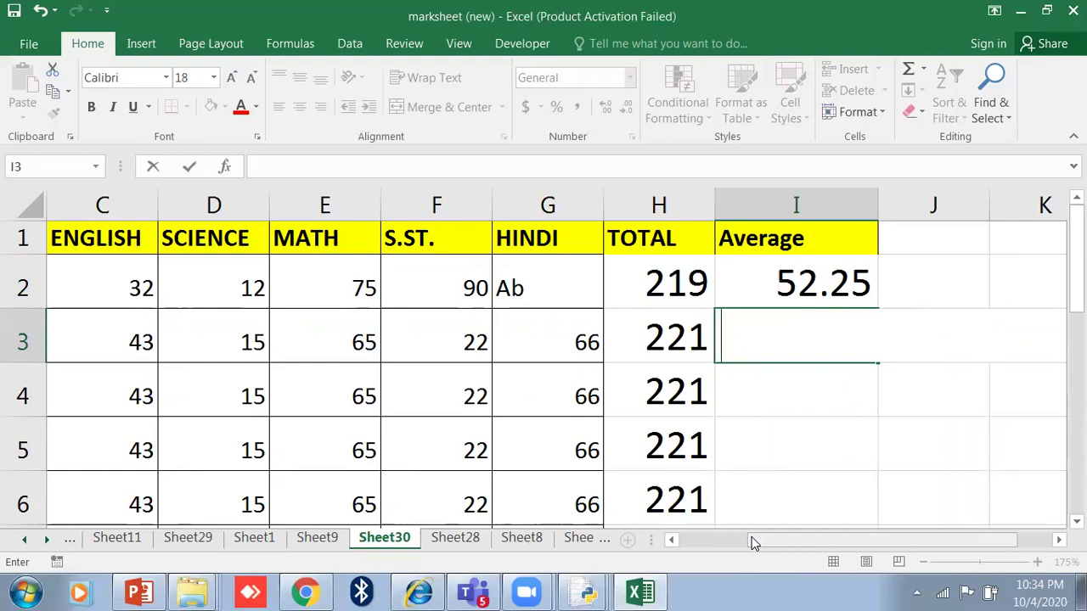
- Enter =AVERAGE(C3,G3) in I3 to average only the second student's English and Hindi marks
text(=average)
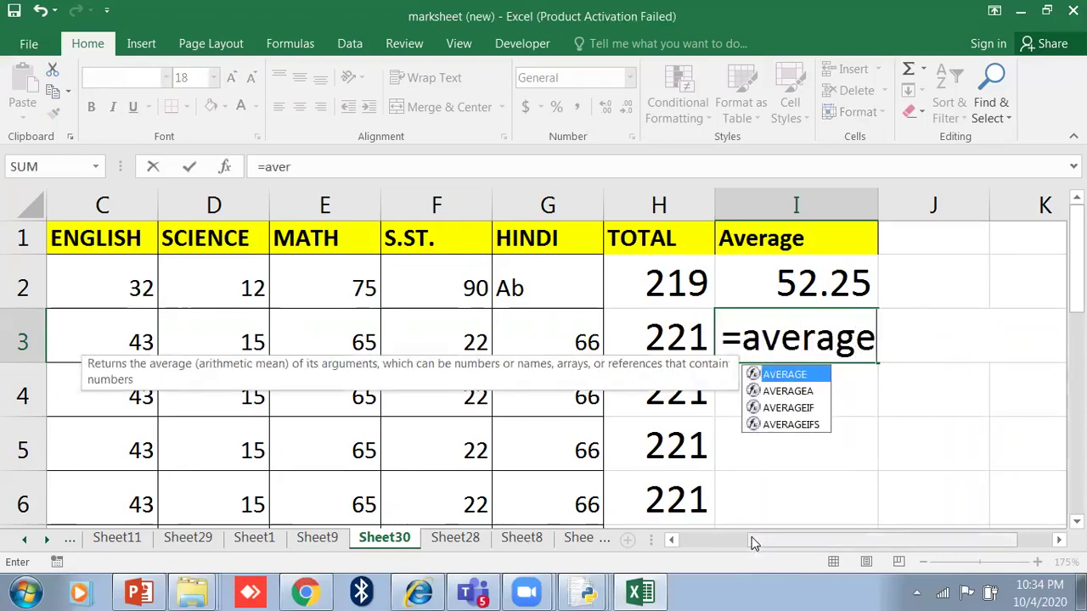
text((c3,g3)
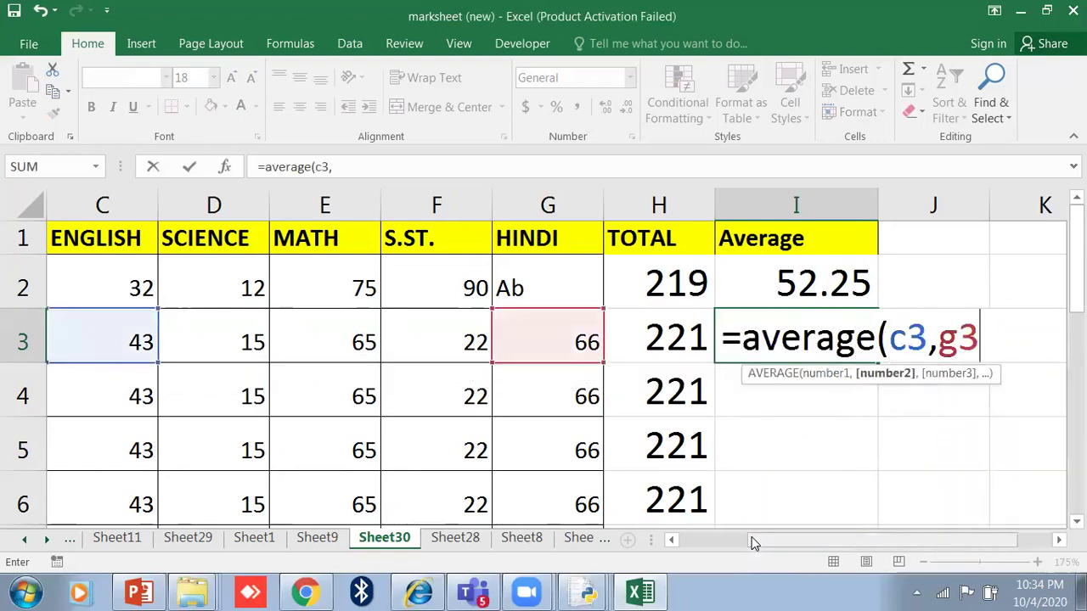
key(Return)
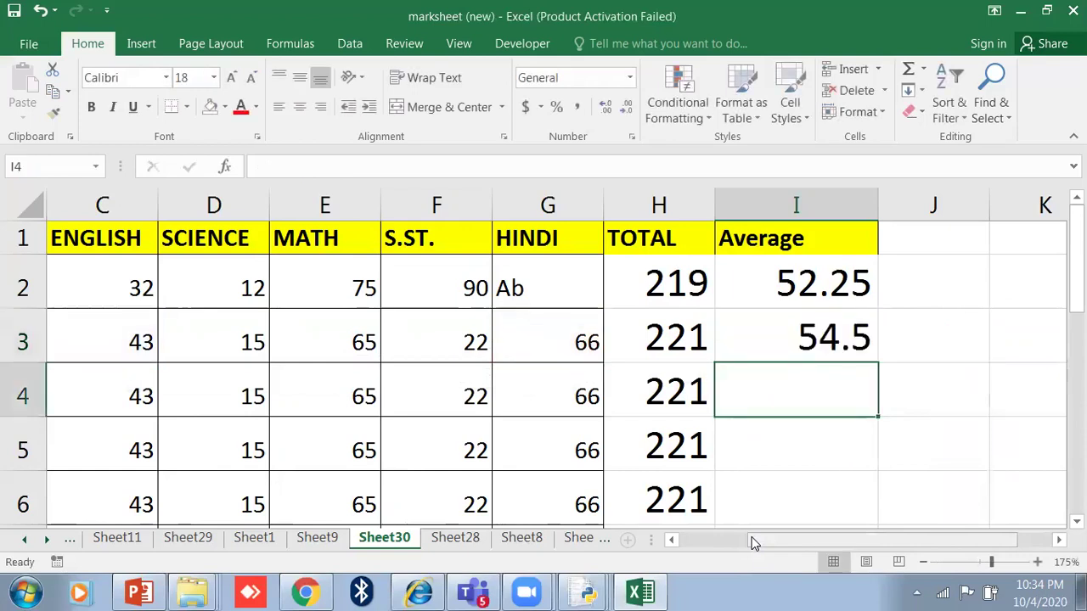
- Try a manual check of the I3 average by entering =66+43/2 in J3, and clear the cell
key(Up)
key(Right)
text(=)
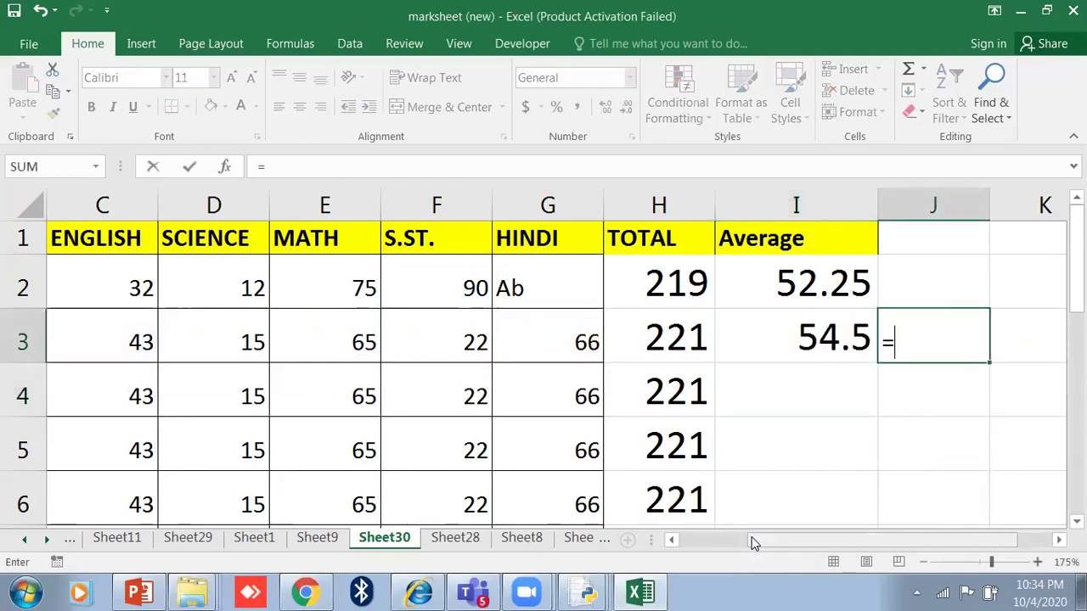
text(66+43/2)
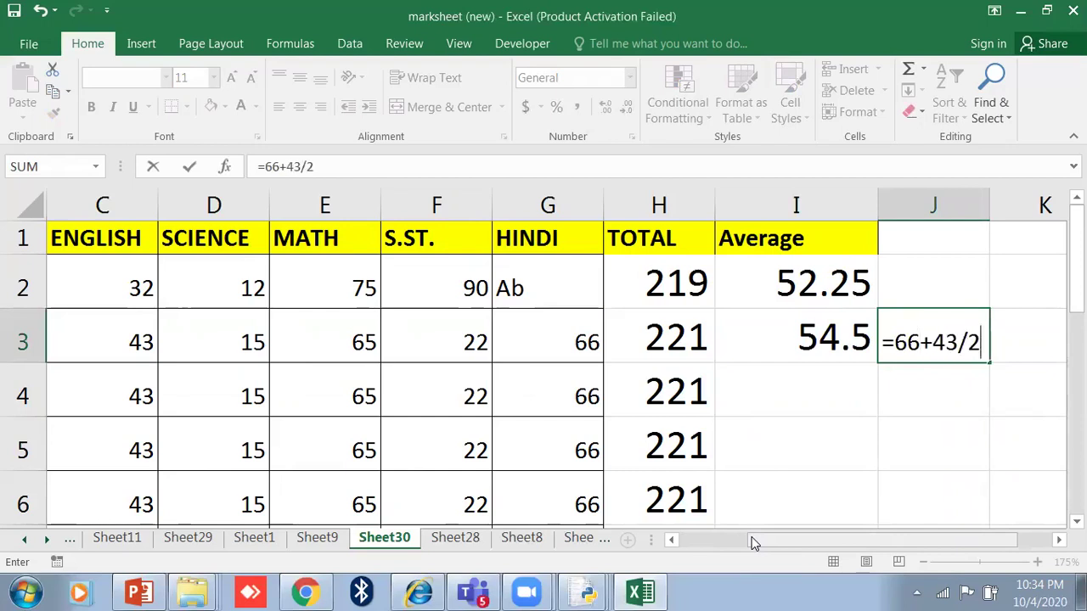
key(Return)
key(Up)
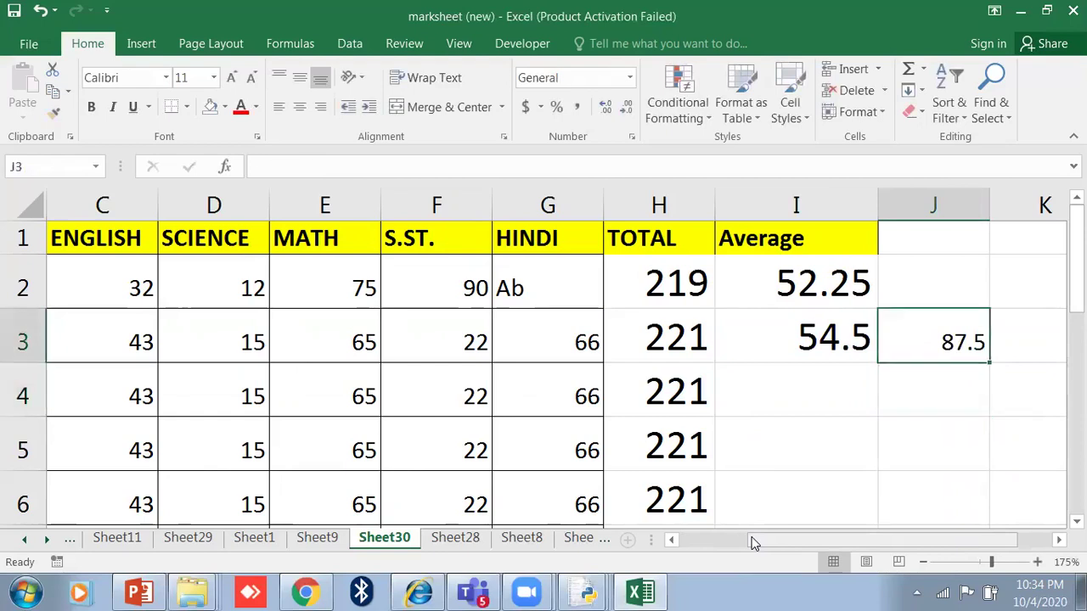
key(Delete)
- Check the I3 average manually with the bracketed formula =(66+43)/2 in J3, clear J3 and return to I3
text(=()
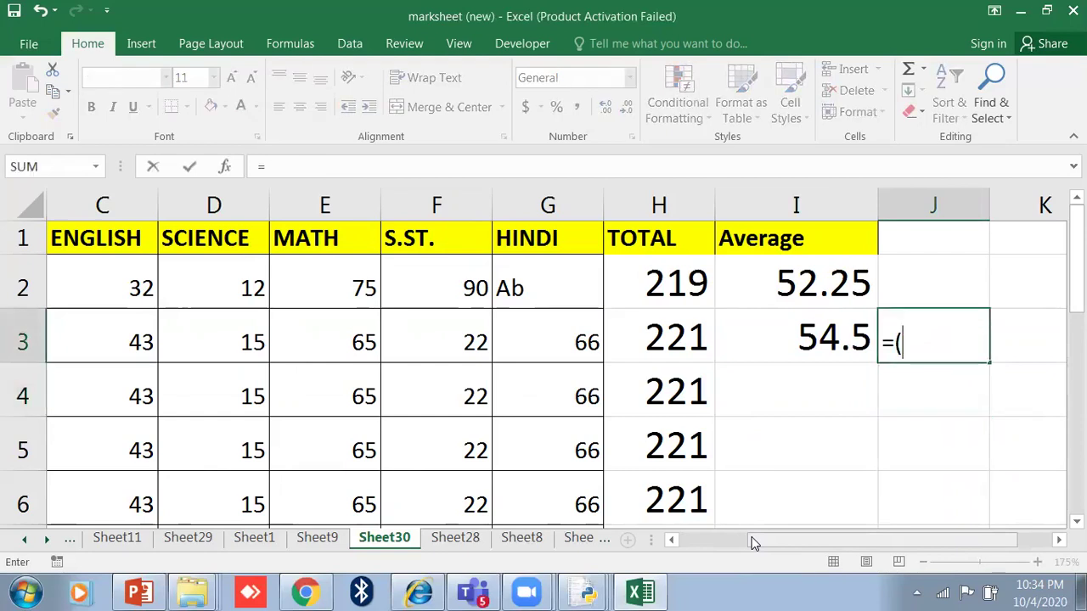
text(66+4)
text(3)
key(BackSpace)
text(43)
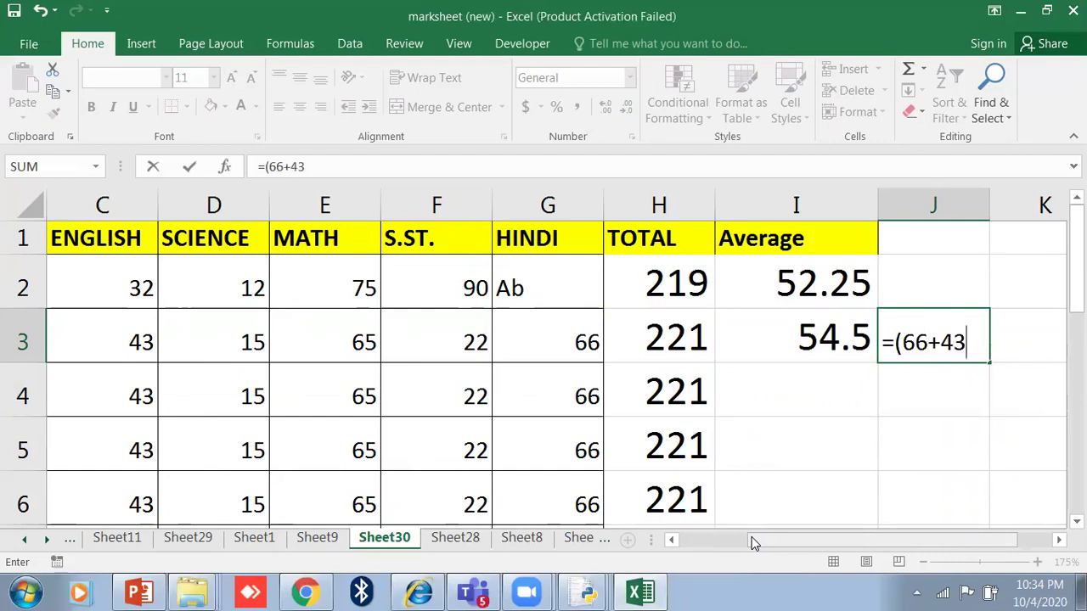
text()/2)
key(Return)
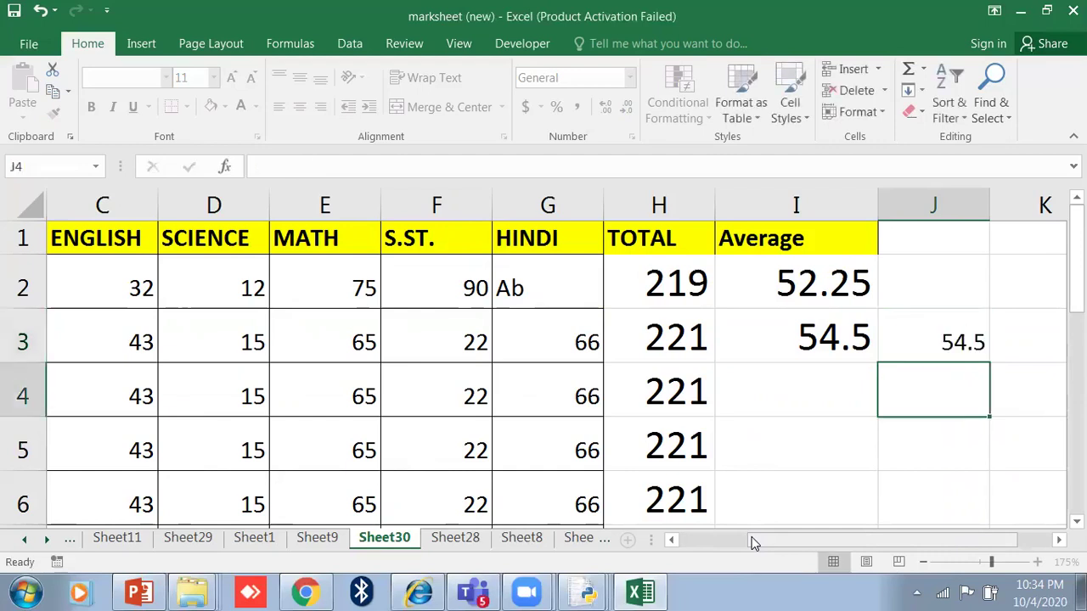
click(949, 342)
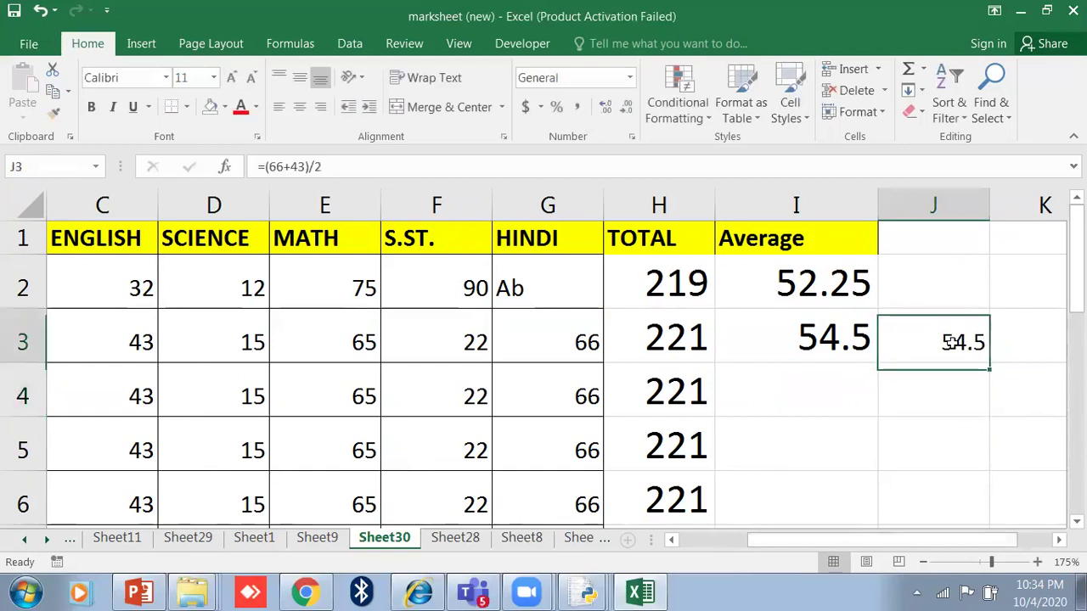
key(Delete)
key(Left)
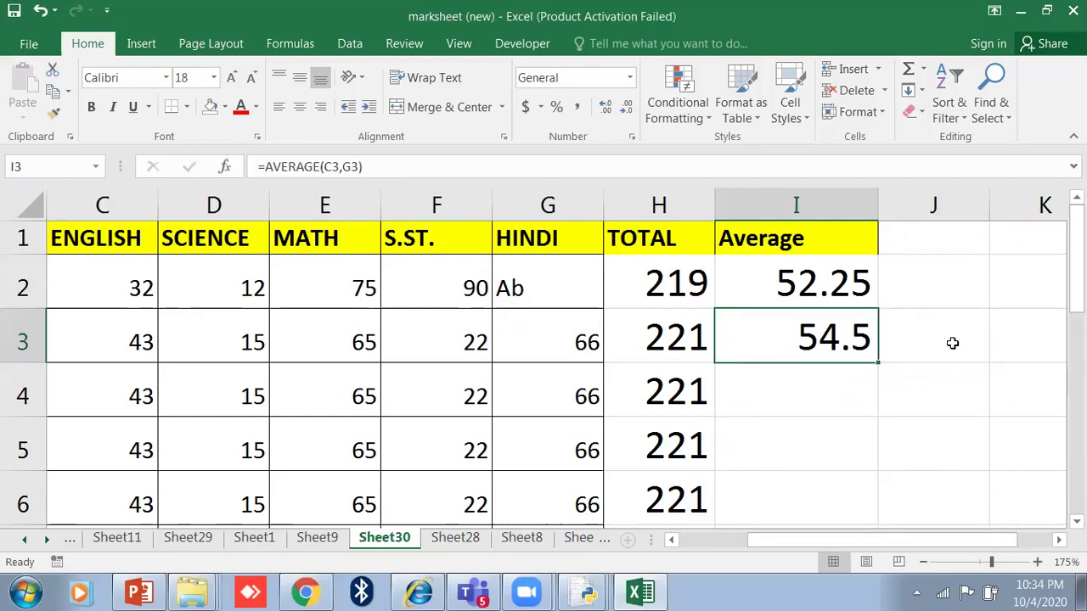
- Enter =66+43/2 without brackets in J3 again to compare the division order, and clear the cell after checking it
click(953, 343)
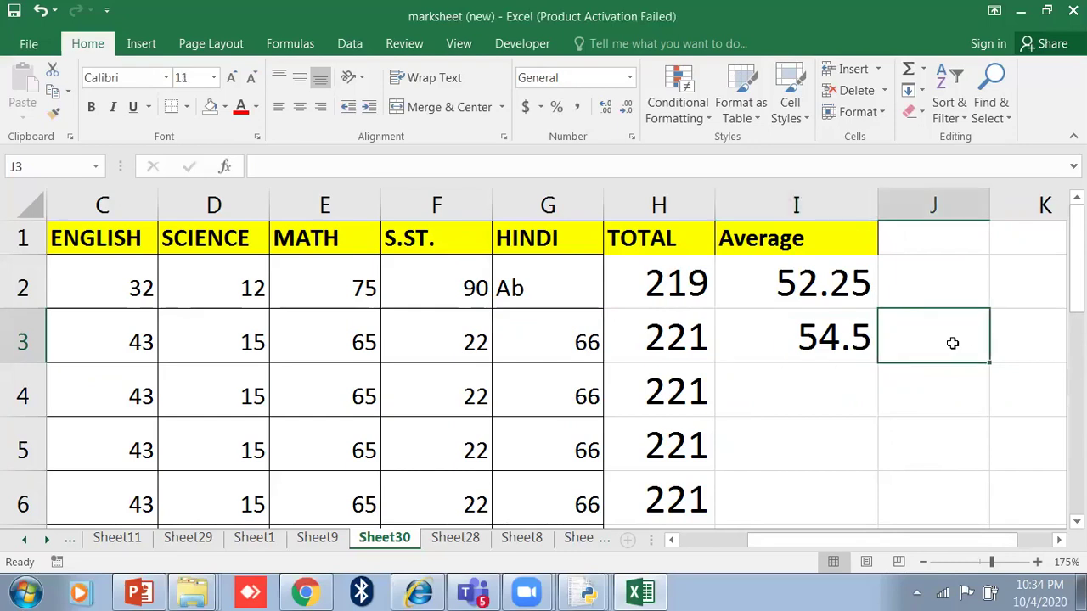
text(=66+)
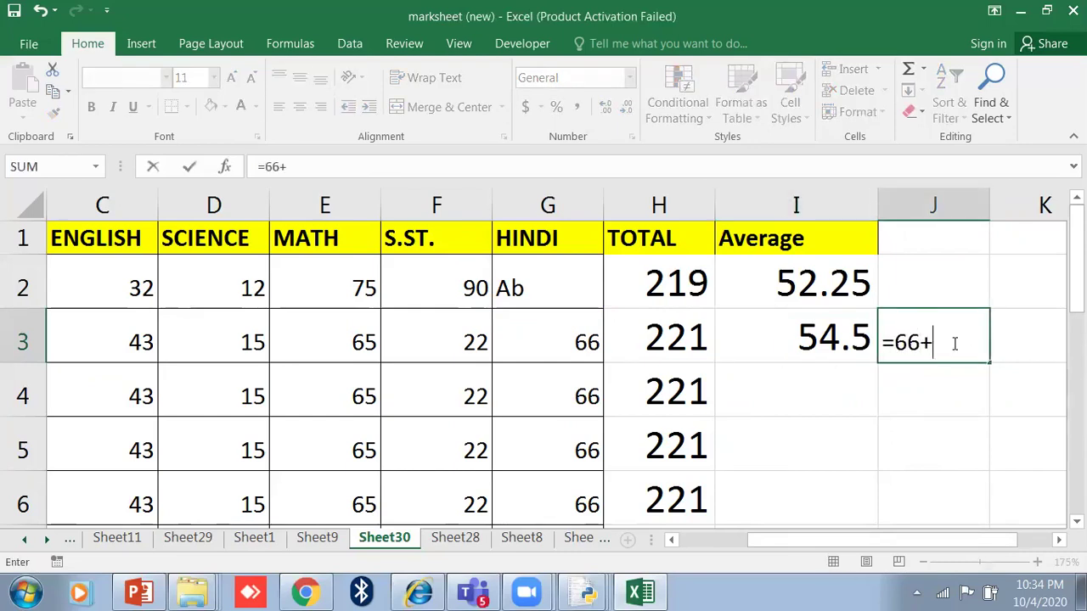
text(43/2)
key(Return)
click(949, 342)
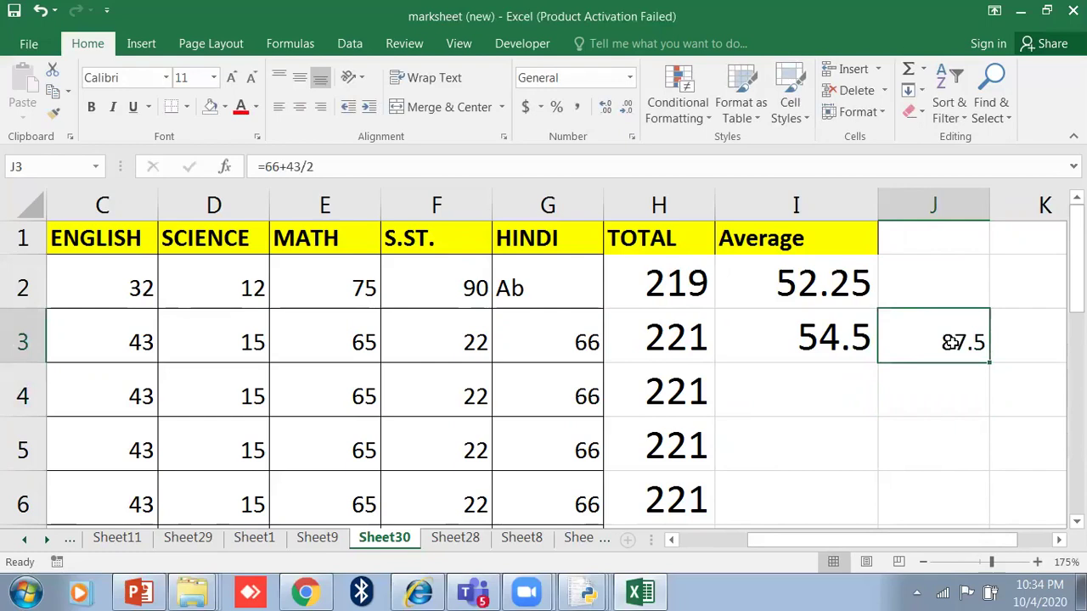
key(Delete)
key(Left)
click(952, 343)
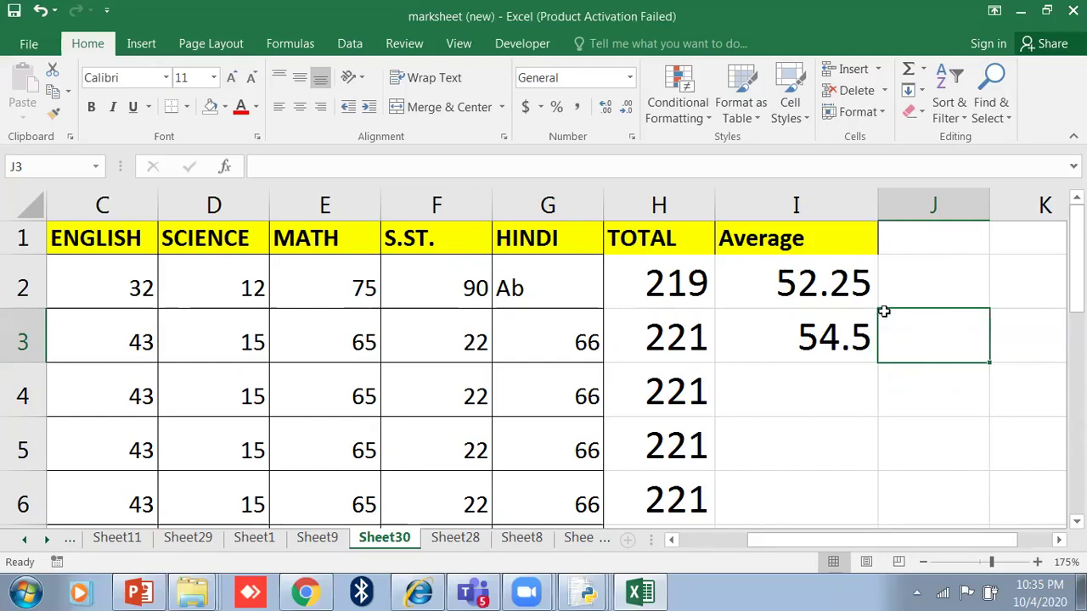
- Clear the existing average formulas from I2:I3
click(847, 284)
drag(881, 308, 878, 310)
click(877, 305)
key(Delete)
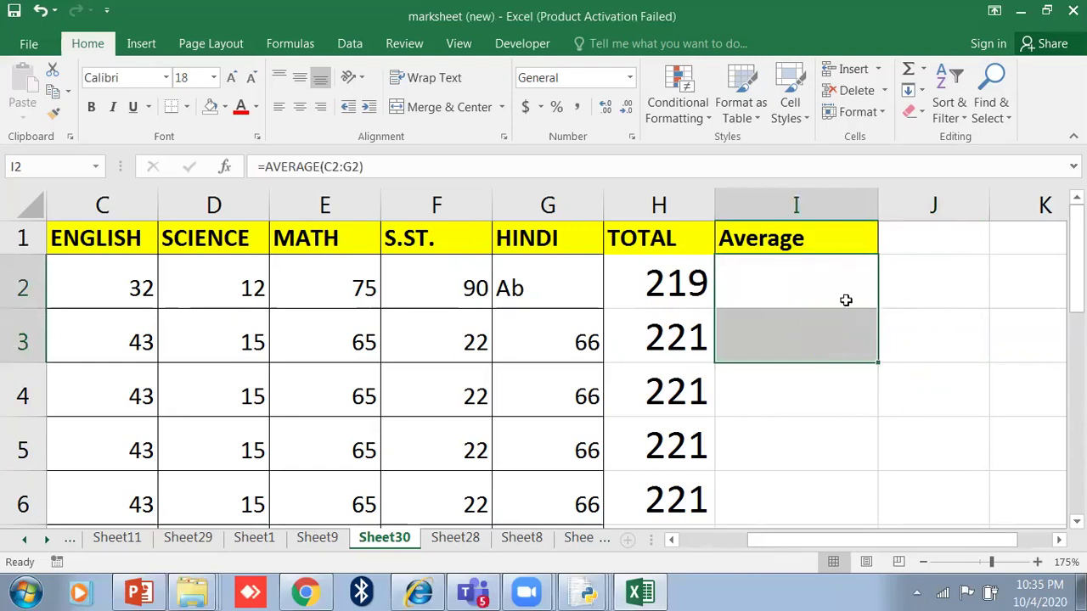
- Enter an AVERAGE formula over the range C2:G2 in I2 for the first student's marks
click(846, 300)
text(=a)
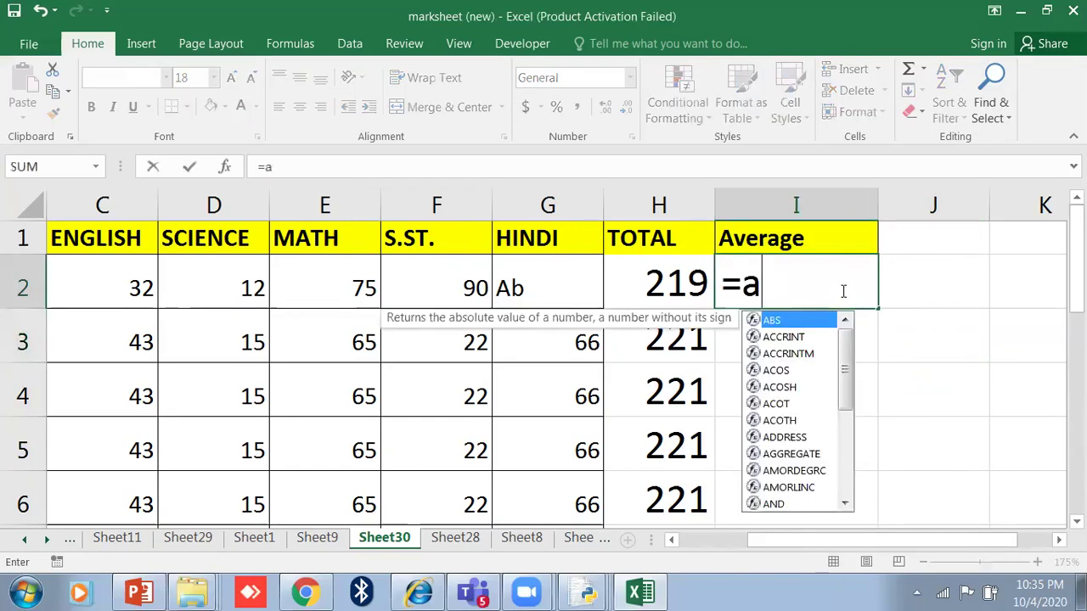
text(verage()
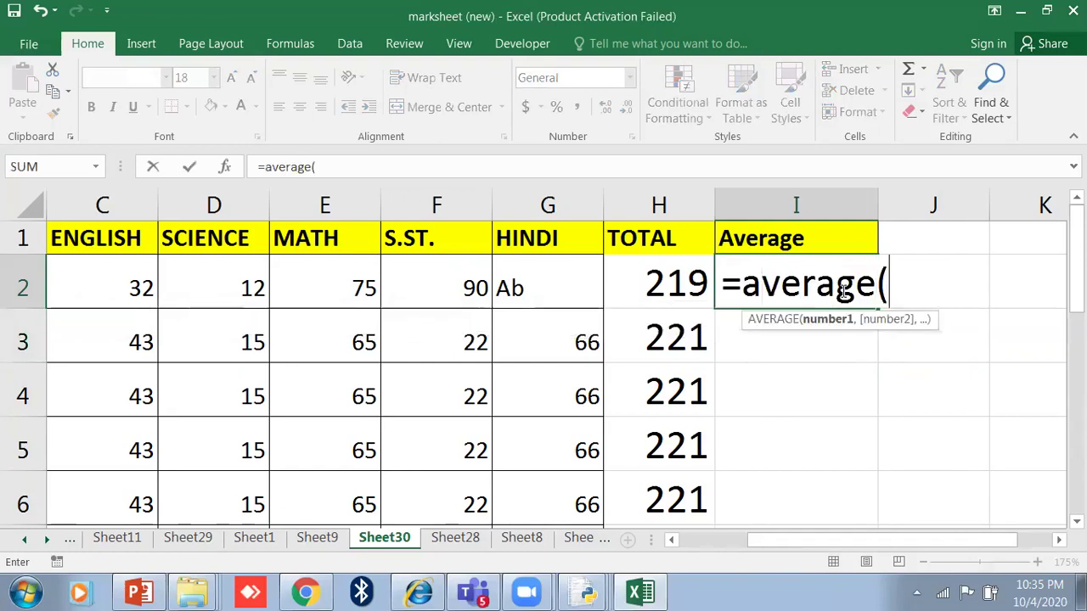
drag(114, 277, 501, 272)
key(Return)
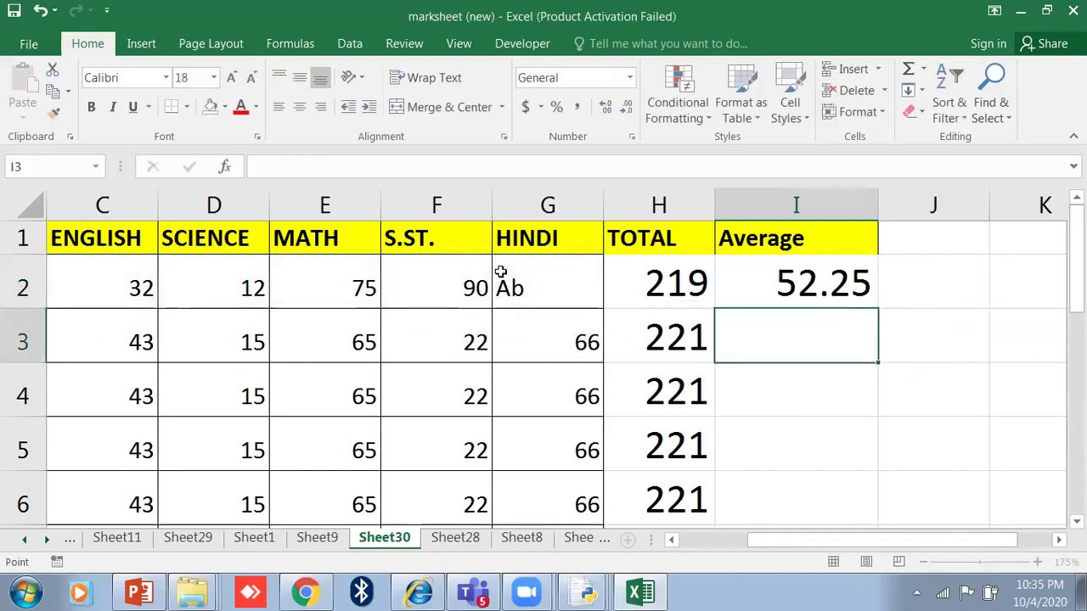
- Fill the I2 AVERAGE formula down the Average column to the last student and review the filled rows
click(790, 271)
double_click(878, 310)
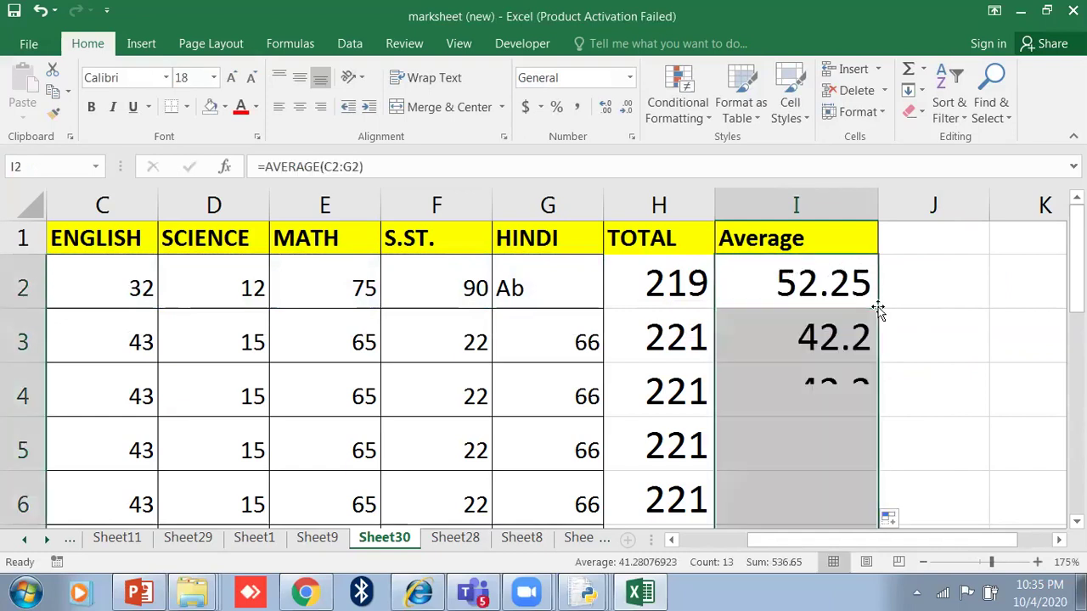
scroll(856, 410, down, 5)
scroll(856, 413, up, 5)
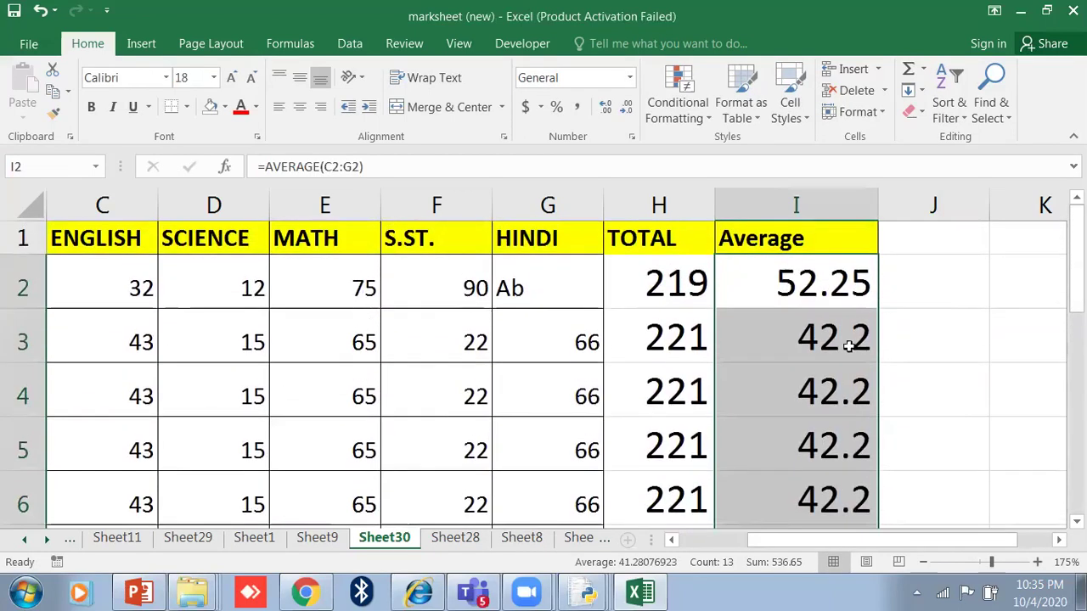
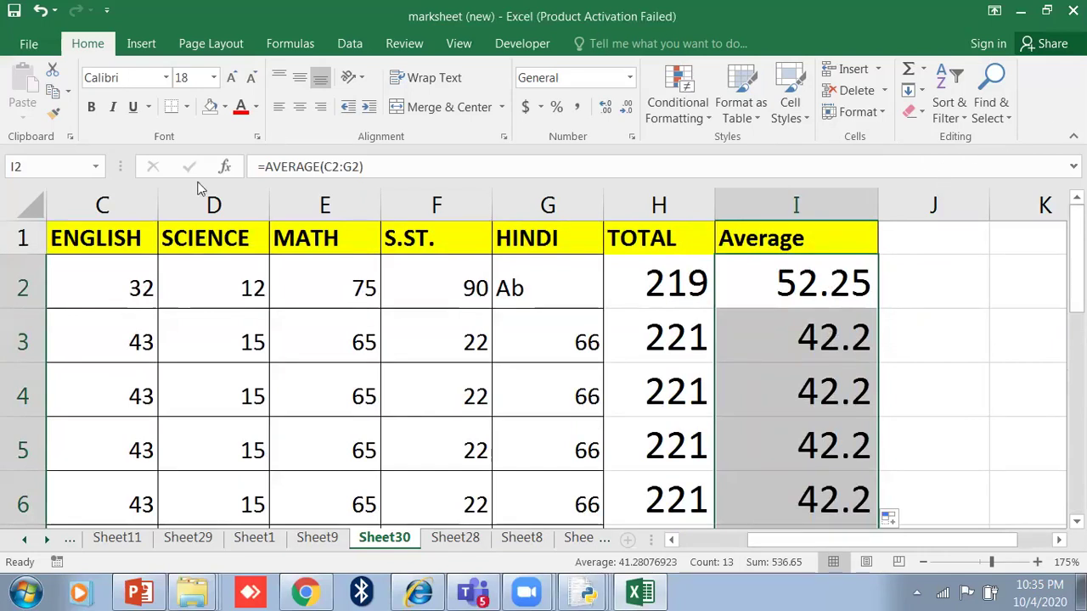
- Enter =AVERAGE(1,2) in F17 below the table to average two constants
scroll(417, 398, down, 4)
click(417, 410)
text(=a)
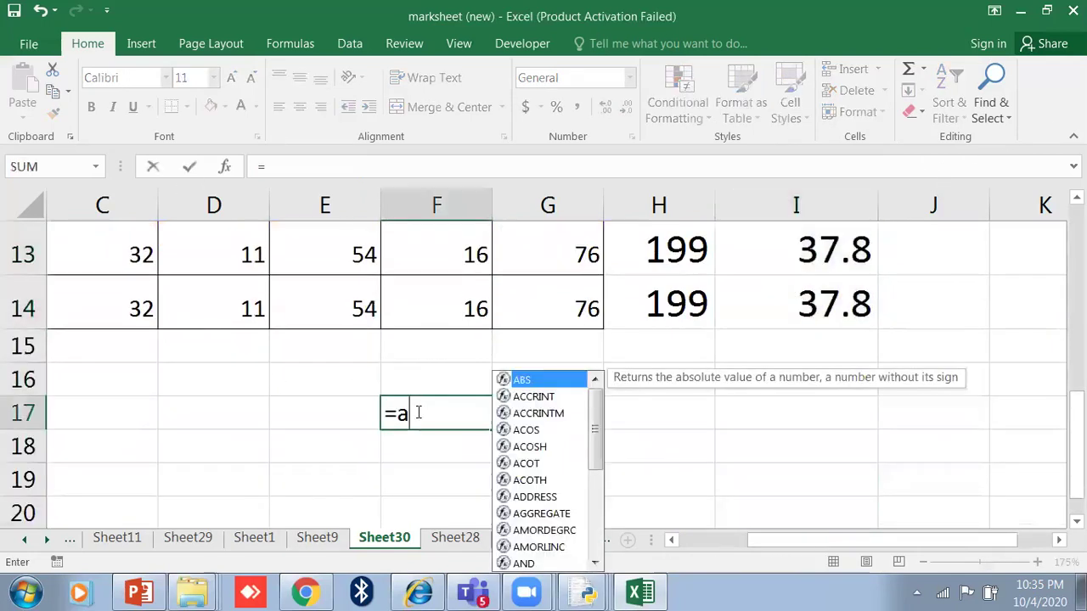
text(verage()
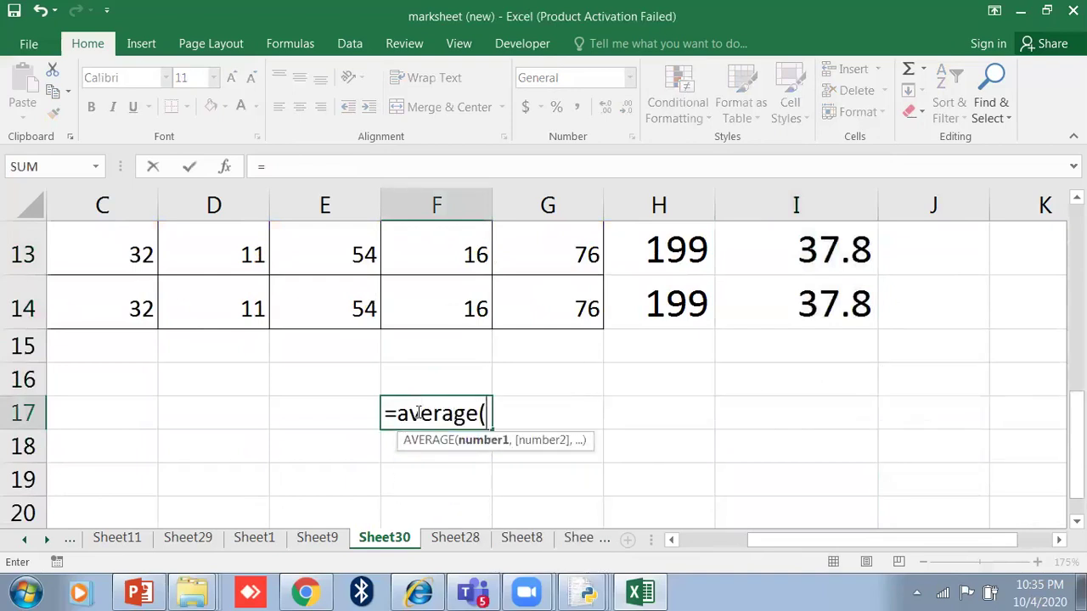
text(1,2)
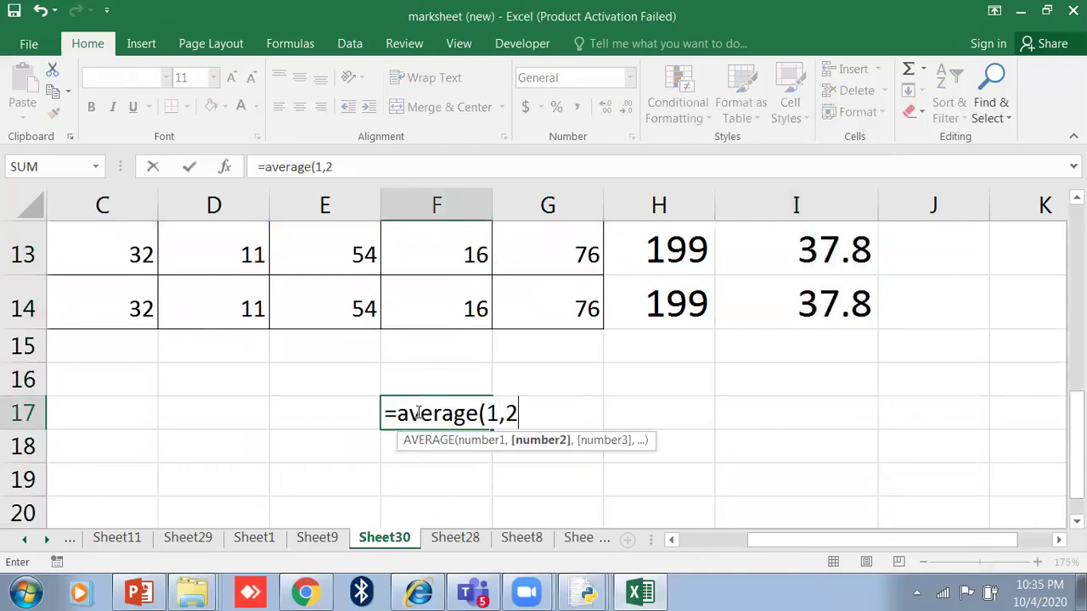
text())
key(Return)
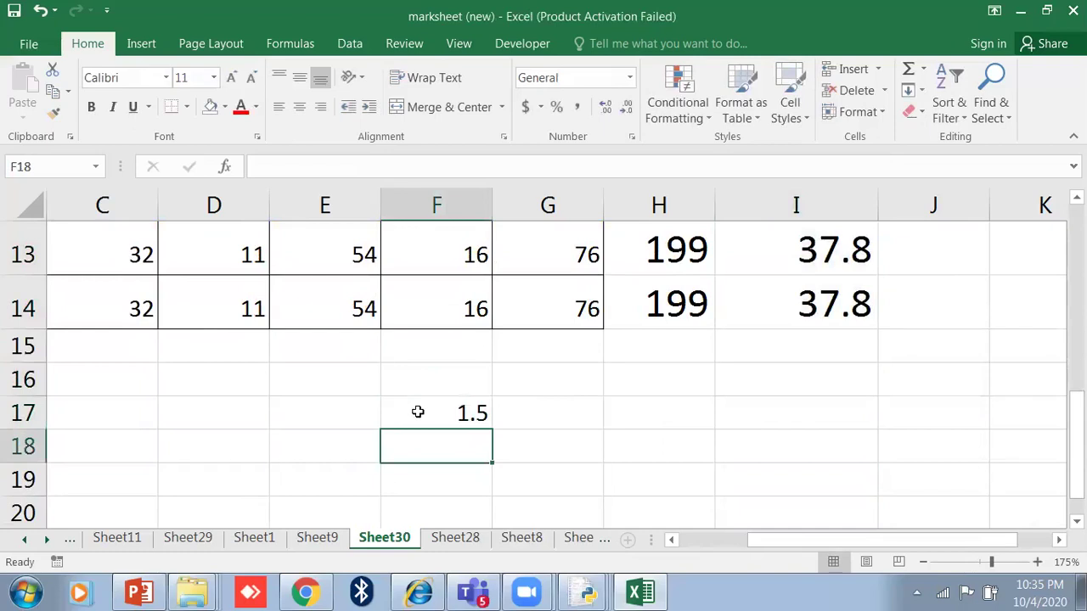
- Enter =AVERAGE(5,15,TRUE) in F18 to average two constants with a logical value, and review its arguments
text(=av)
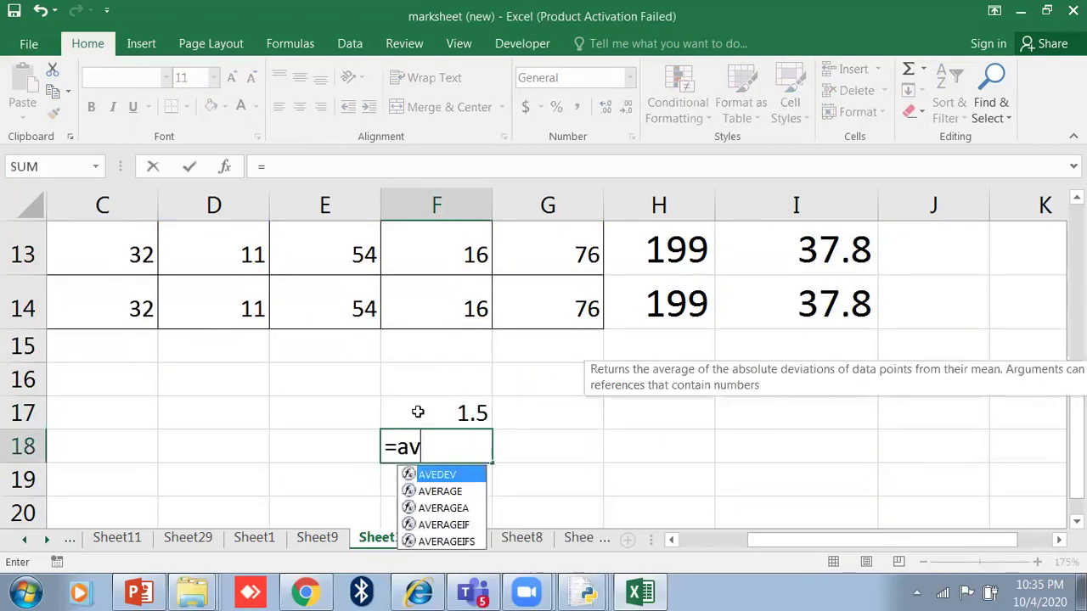
text(erage(5,)
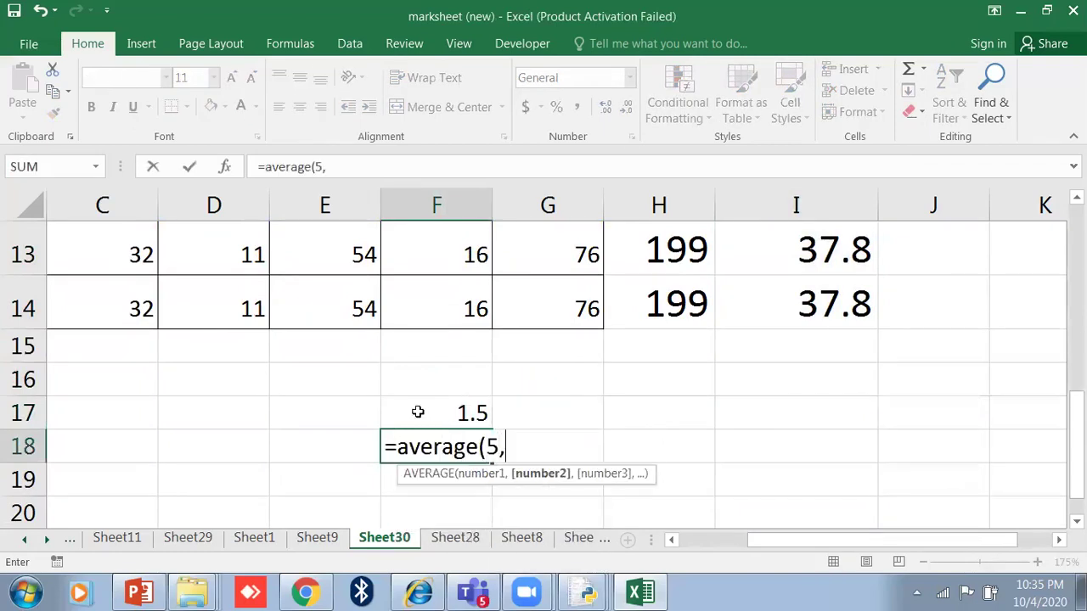
text(15,true))
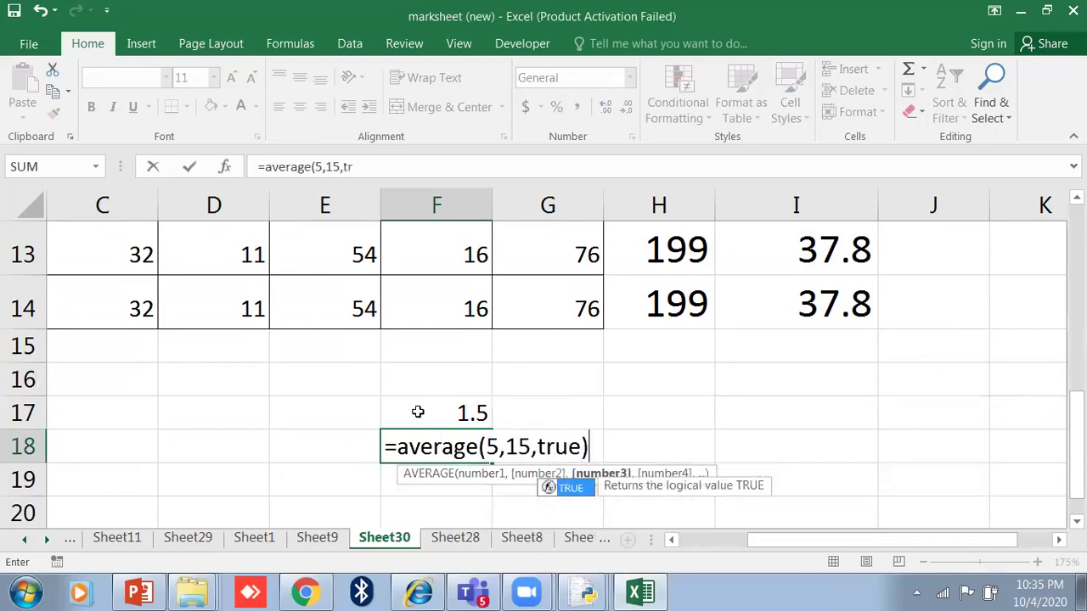
key(Return)
key(Up)
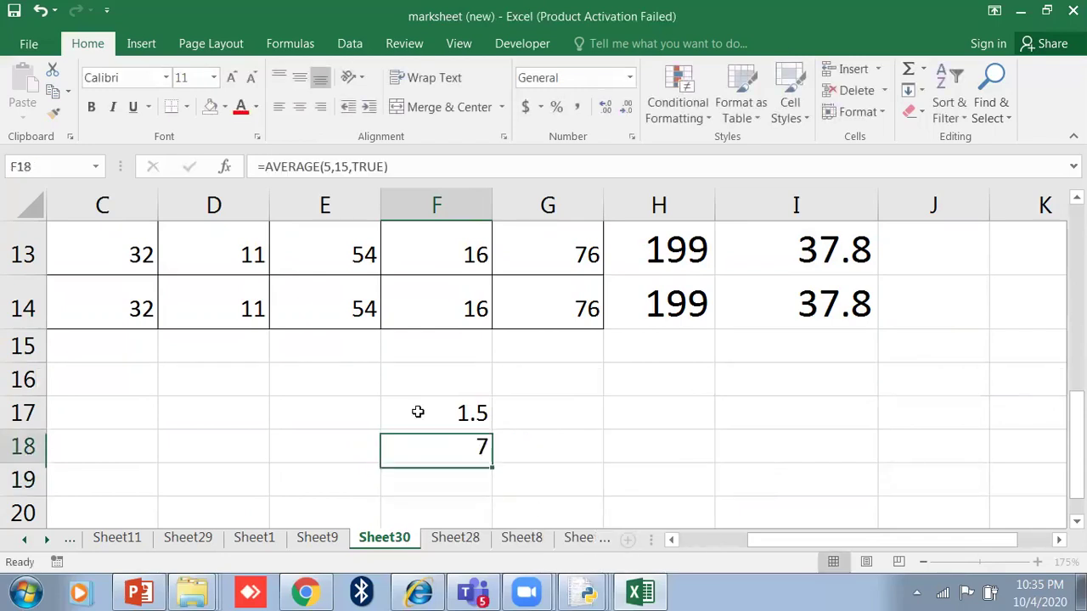
key(F2)
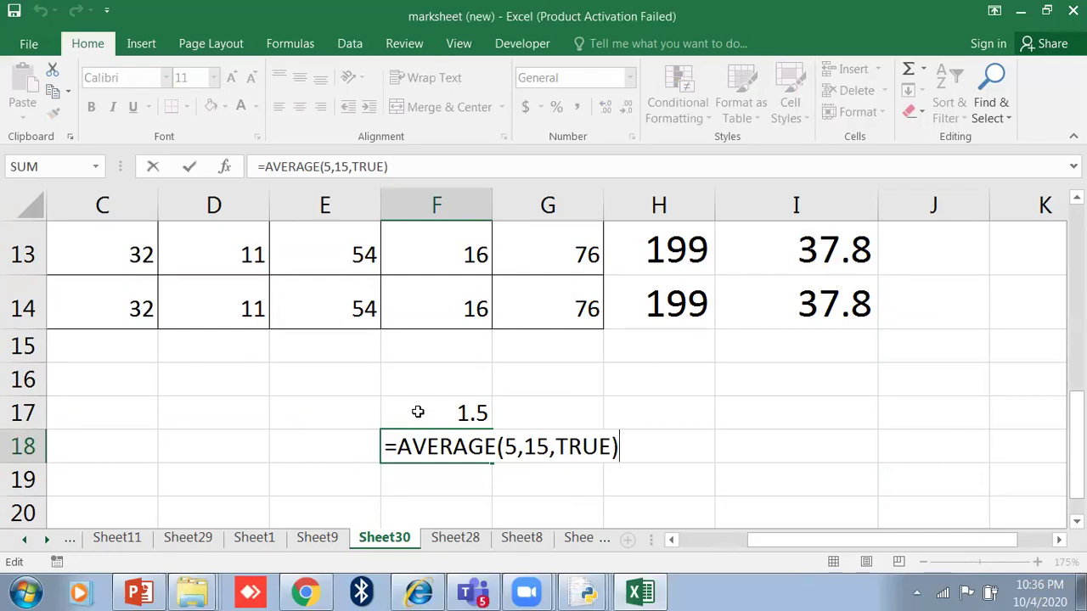
key(Return)
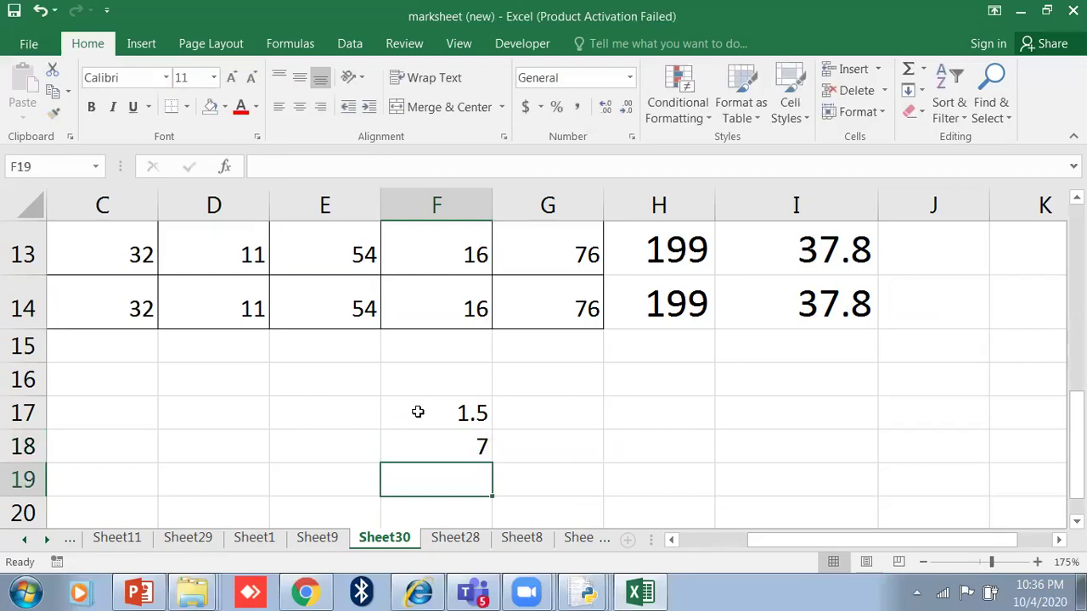
- Look over the marks table from the first students' rows down to the empty rows below it
scroll(410, 413, up, 4)
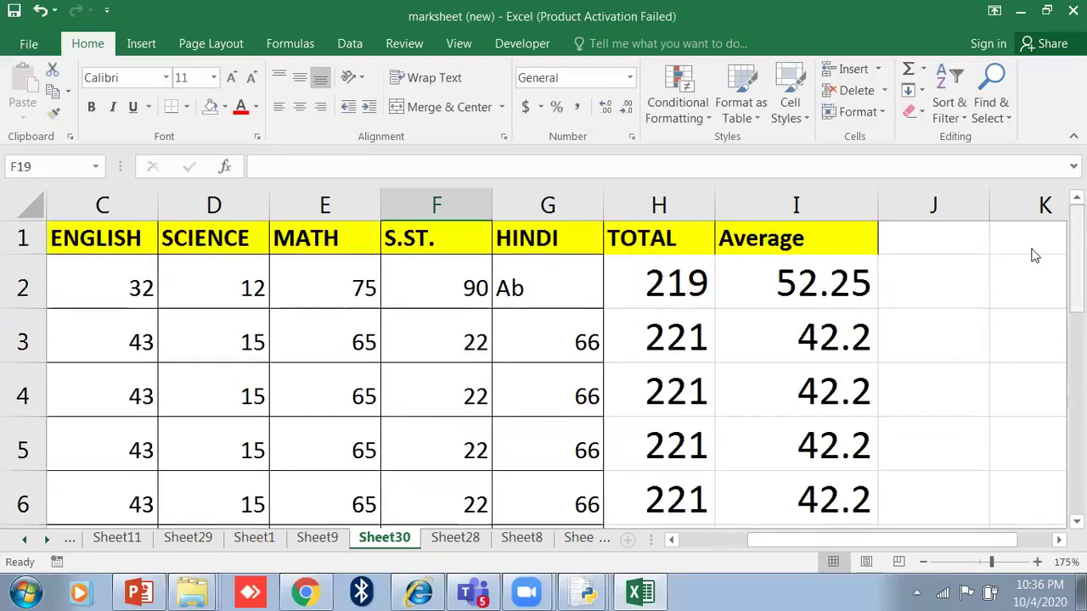
scroll(717, 283, down, 1)
scroll(717, 283, down, 3)
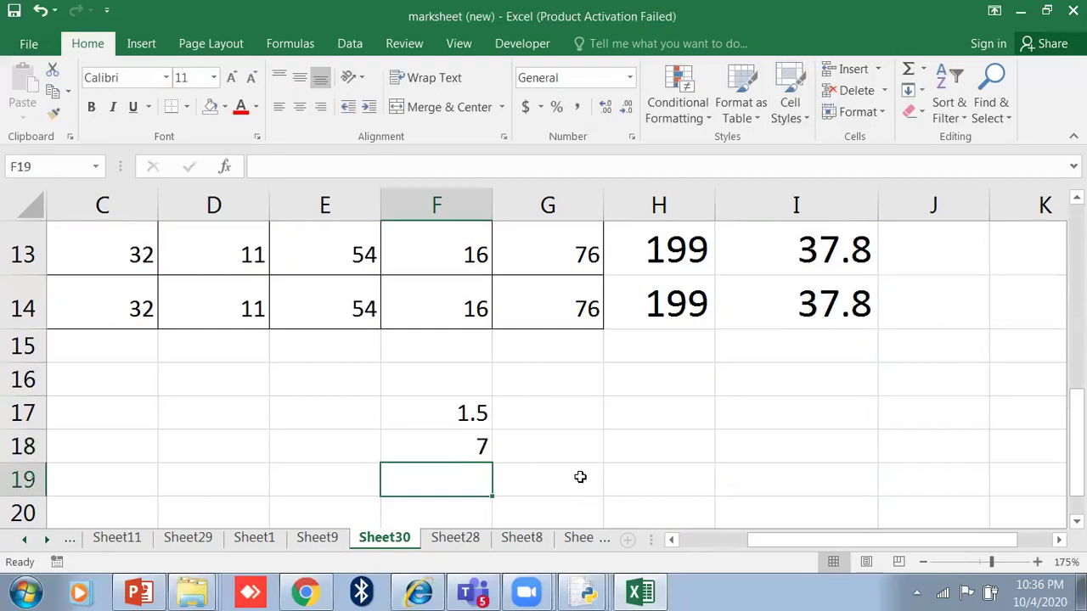
drag(837, 541, 748, 541)
scroll(501, 425, up, 4)
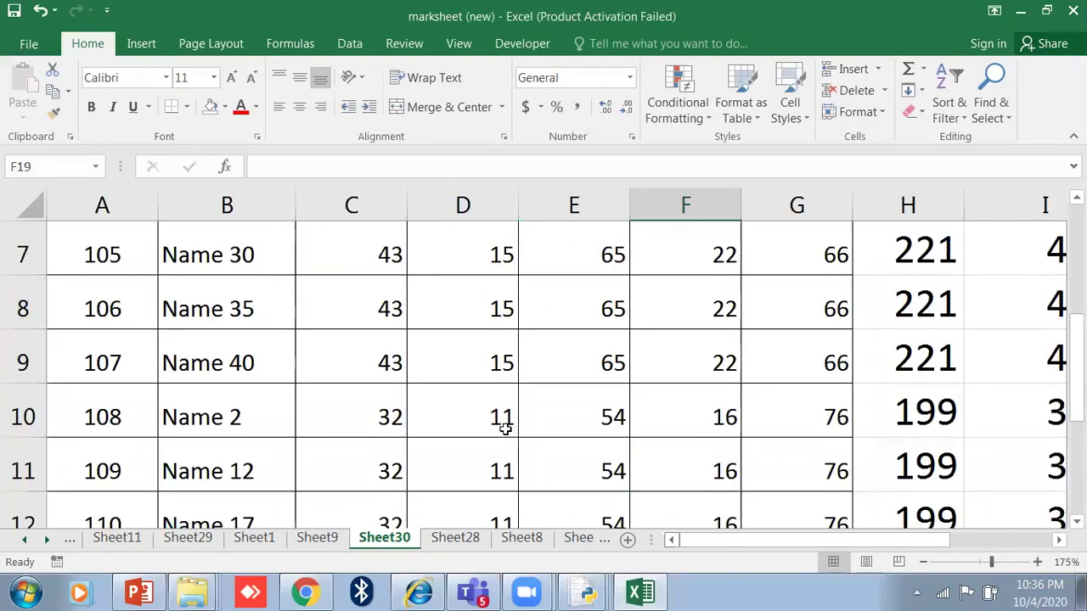
scroll(340, 280, down, 5)
scroll(361, 323, up, 4)
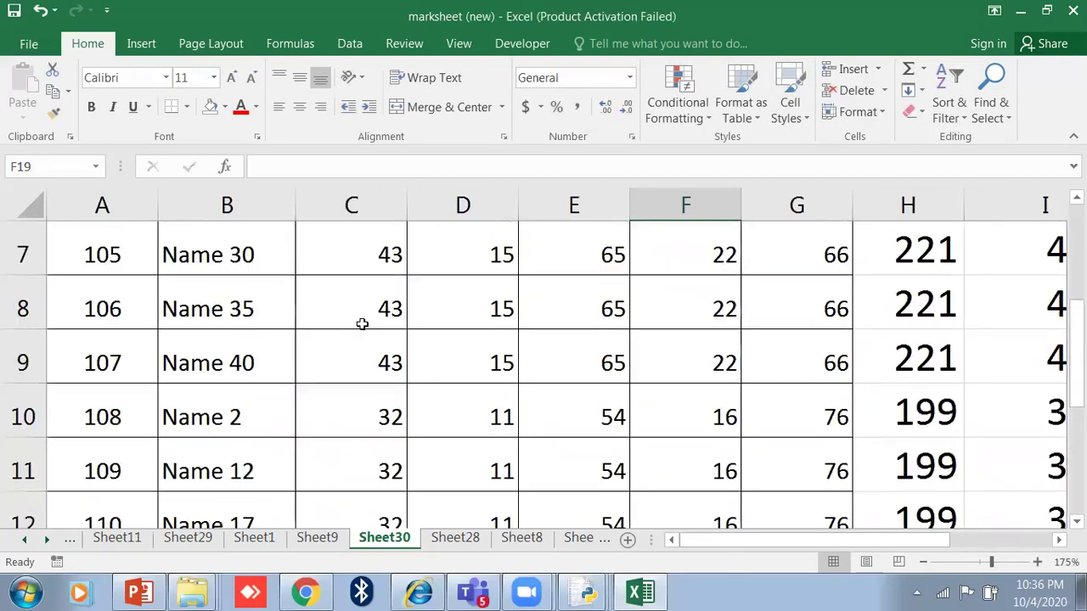
scroll(575, 306, up, 2)
scroll(578, 293, down, 5)
scroll(575, 306, up, 1)
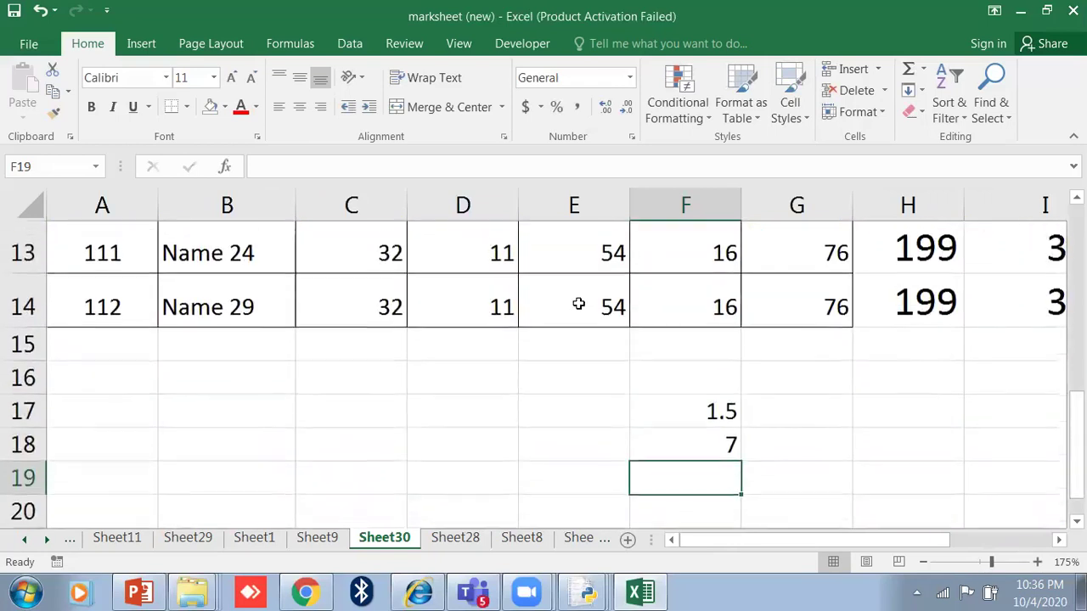
- Enter =MAX(E2:E14) in E15 below the MATH column to find the highest mark
click(586, 351)
text(=max)
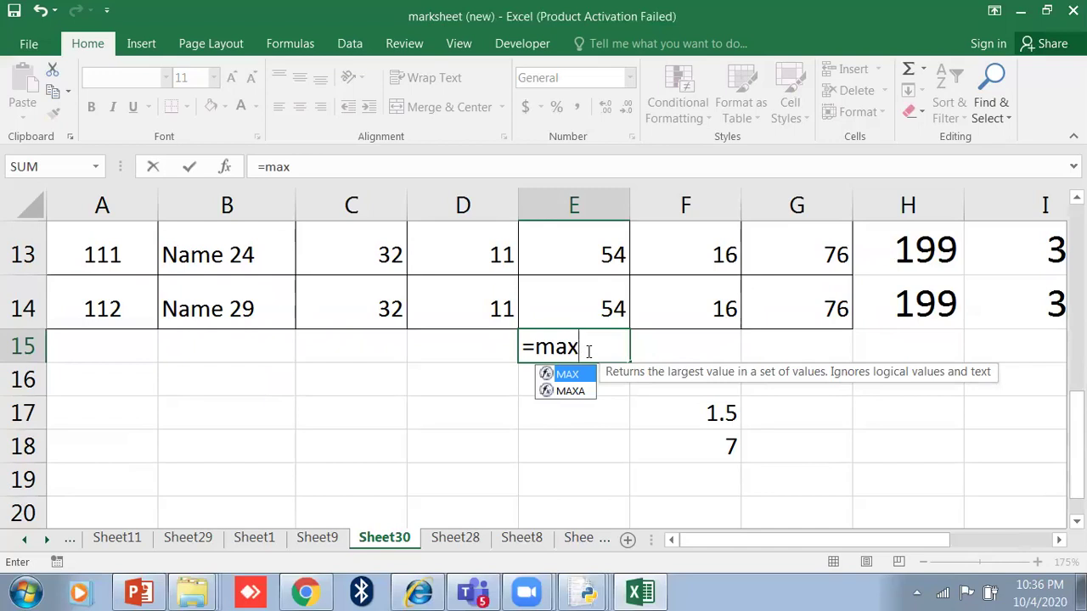
key(BackSpace)
key(BackSpace)
key(BackSpace)
key(BackSpace)
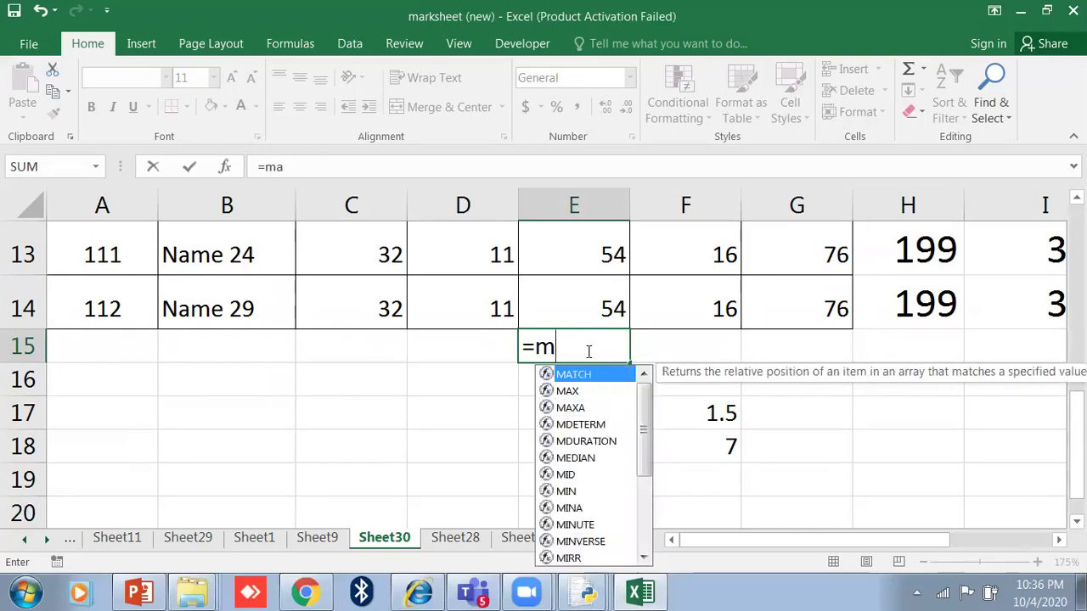
text(=)
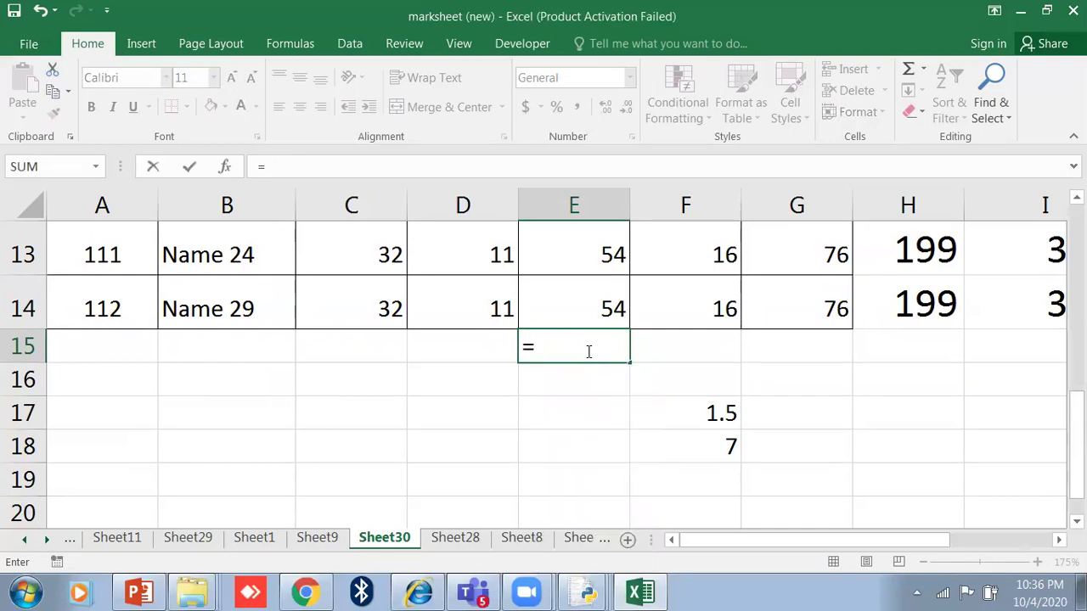
text(MAX()
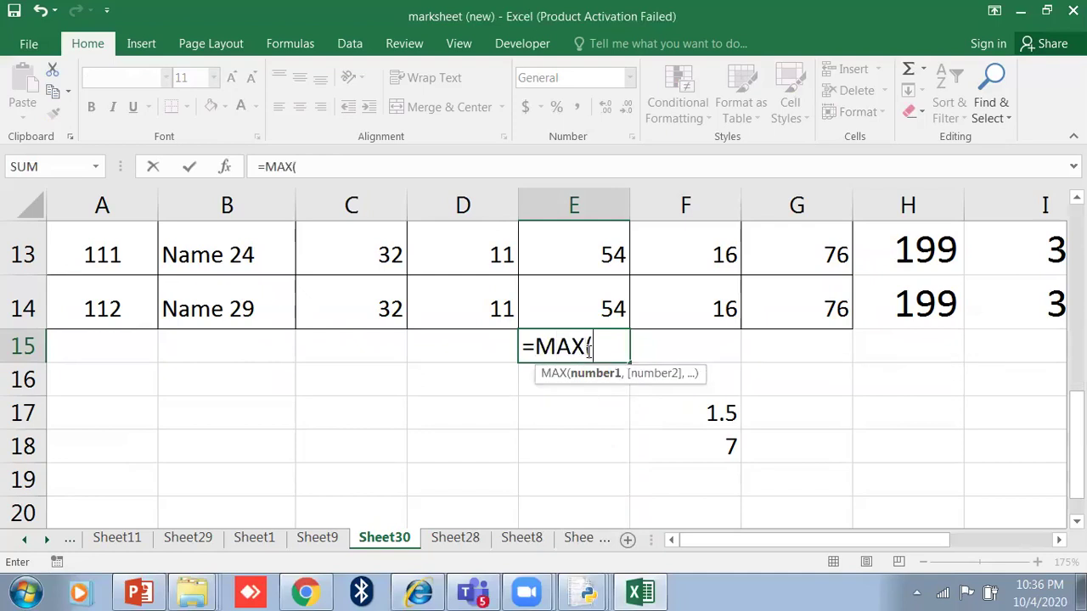
scroll(586, 351, up, 1)
scroll(586, 352, up, 3)
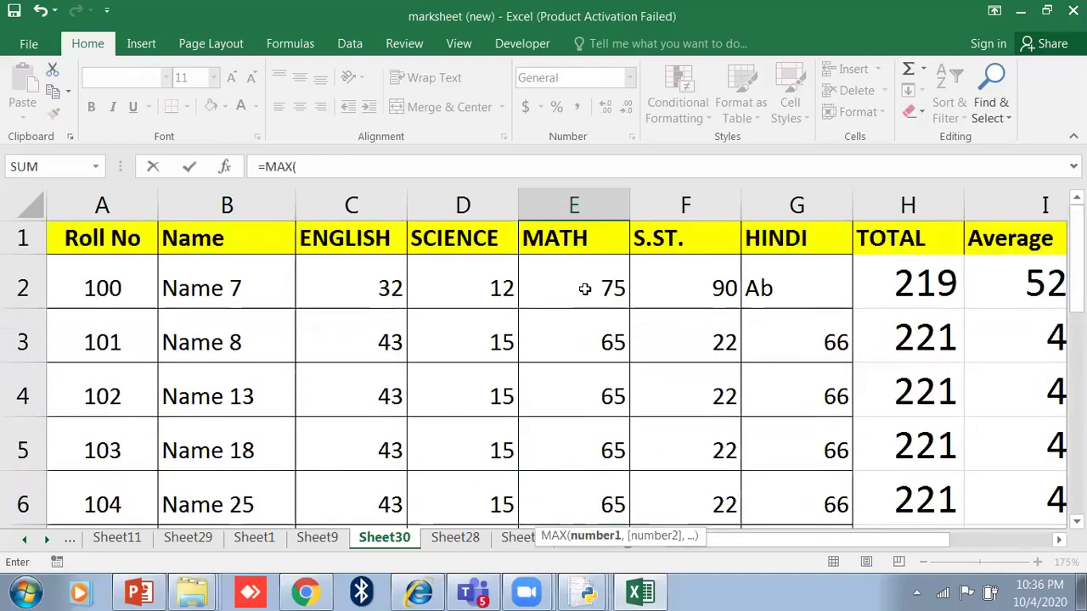
drag(586, 281, 585, 381)
text())
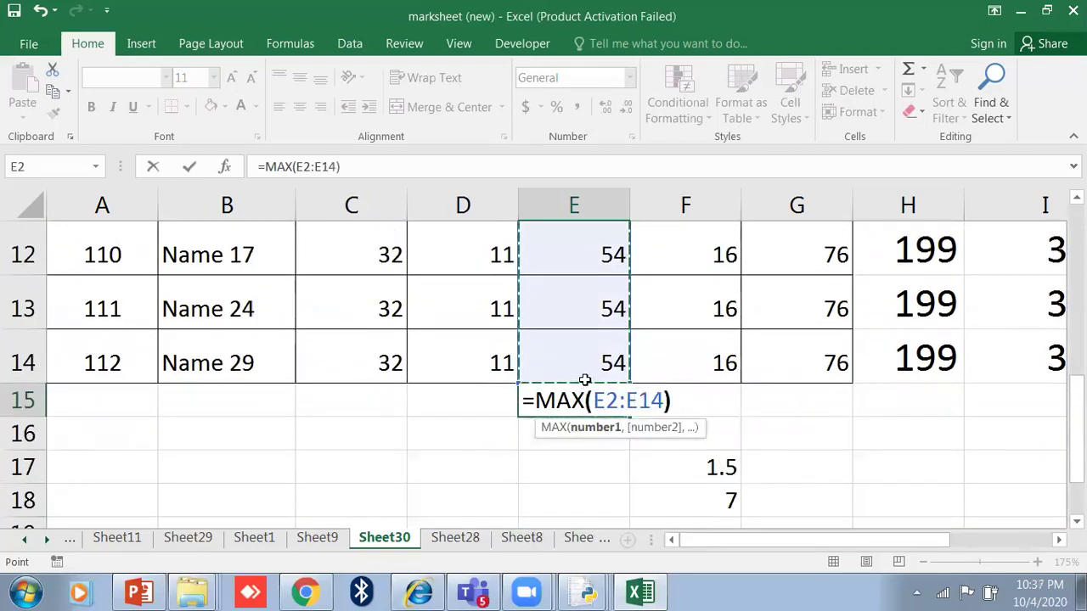
key(Return)
- Compare the E15 maximum formula with the first student's MATH mark in E2
click(596, 410)
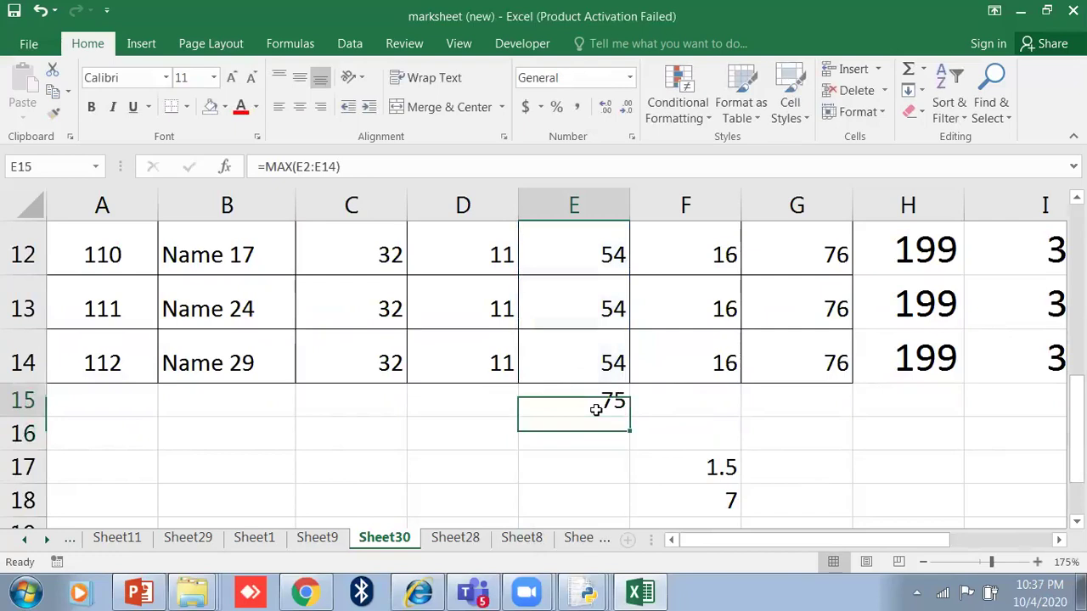
scroll(595, 404, up, 4)
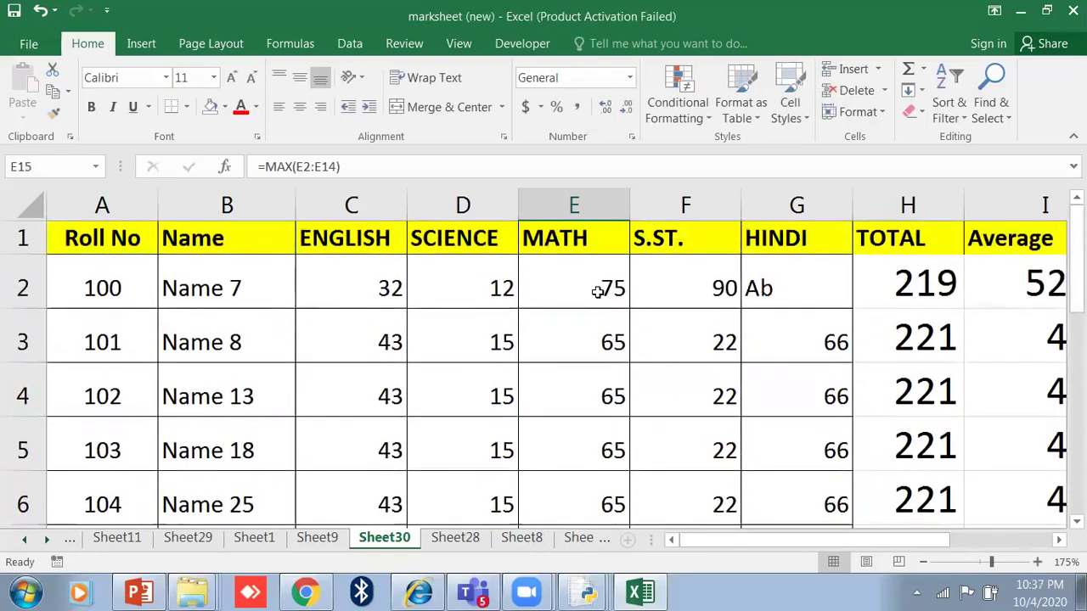
click(598, 292)
scroll(598, 291, down, 4)
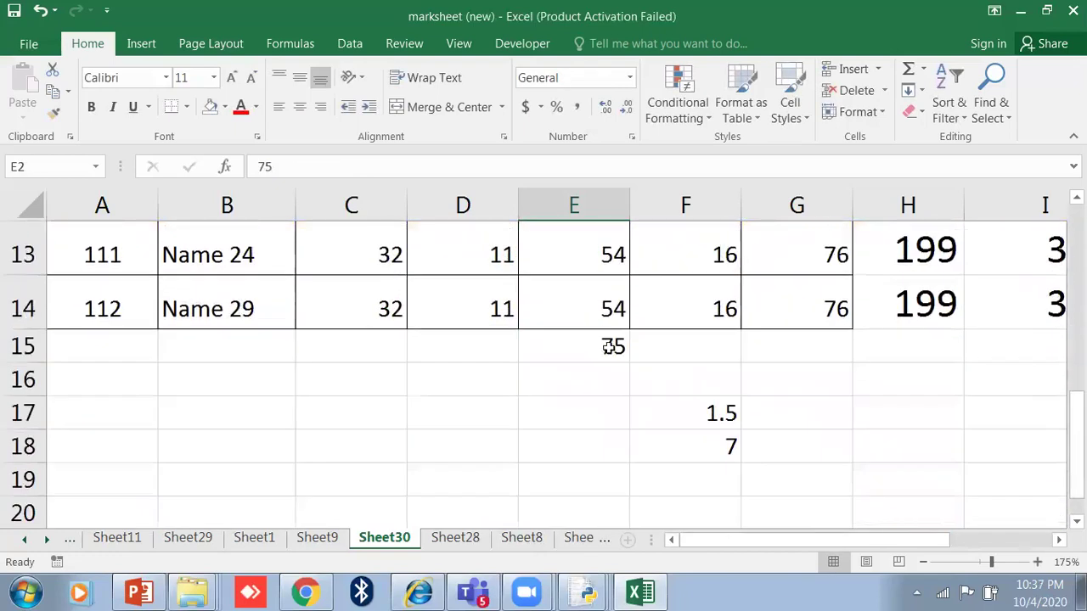
click(612, 349)
- Enter a MIN formula over the range E2:E14 in E16 to find the lowest MATH mark
click(610, 380)
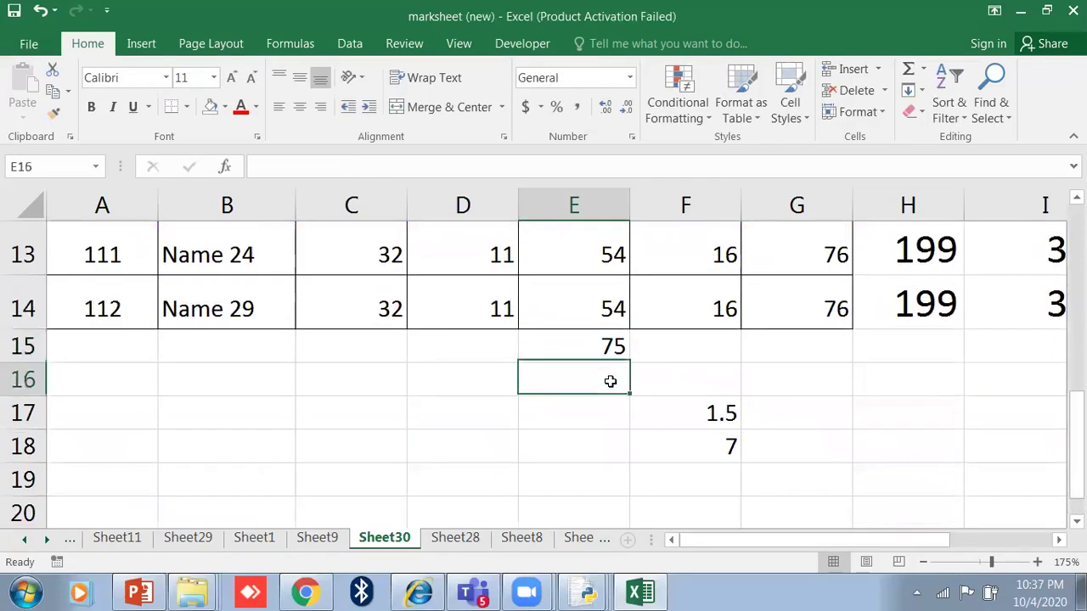
text(=)
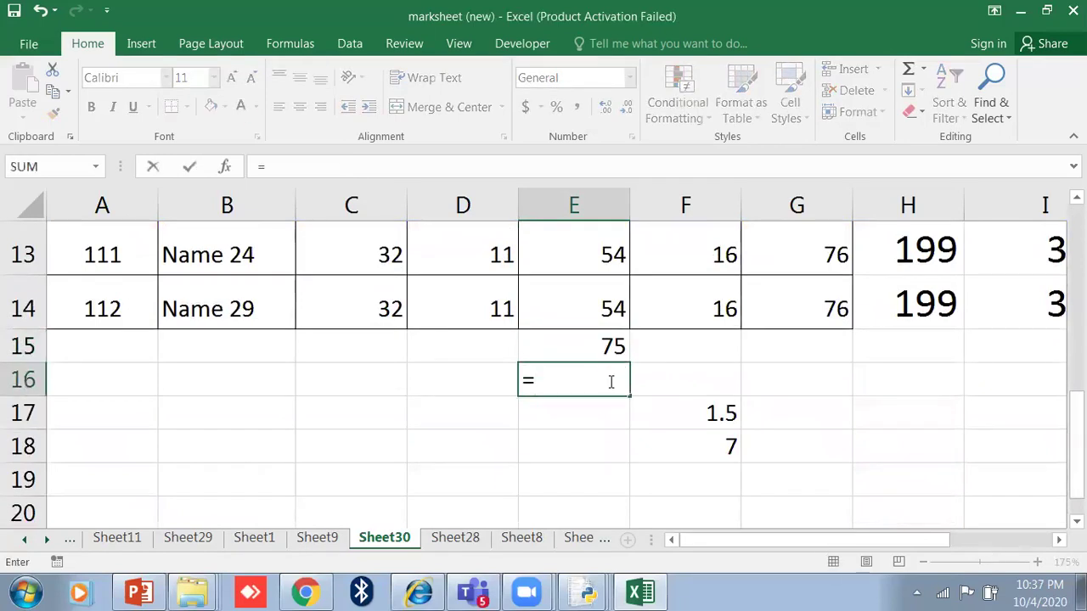
text(mIN)
key(BackSpace)
key(BackSpace)
key(BackSpace)
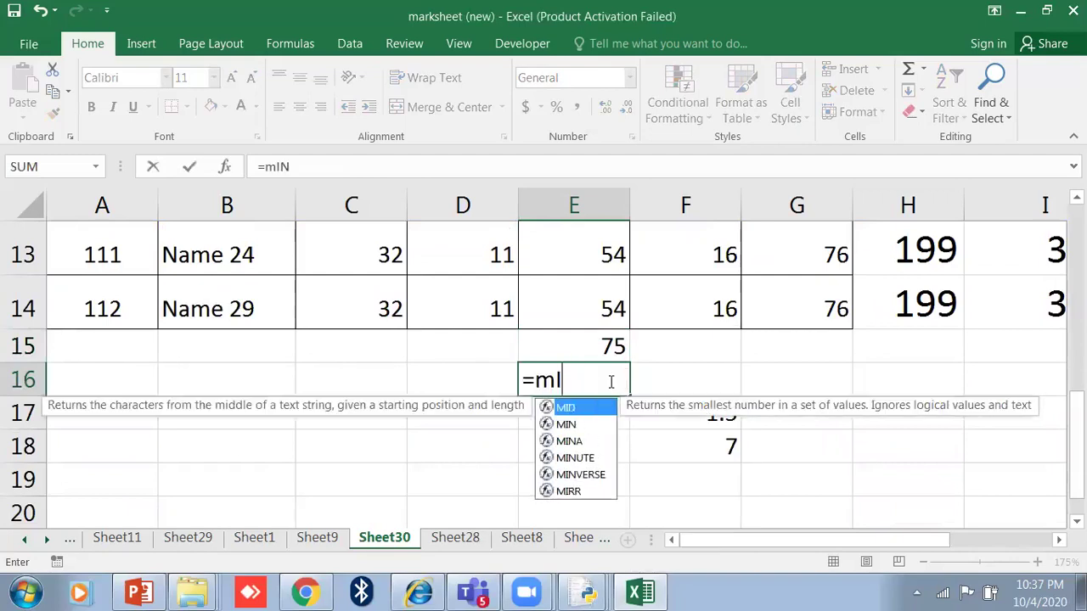
text(Min()
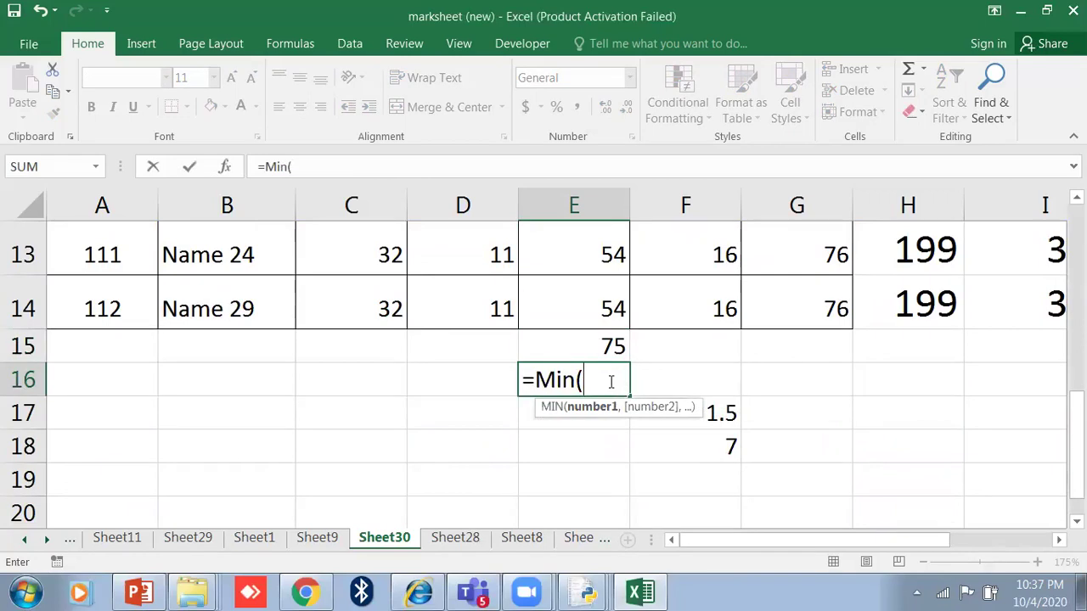
scroll(610, 382, up, 4)
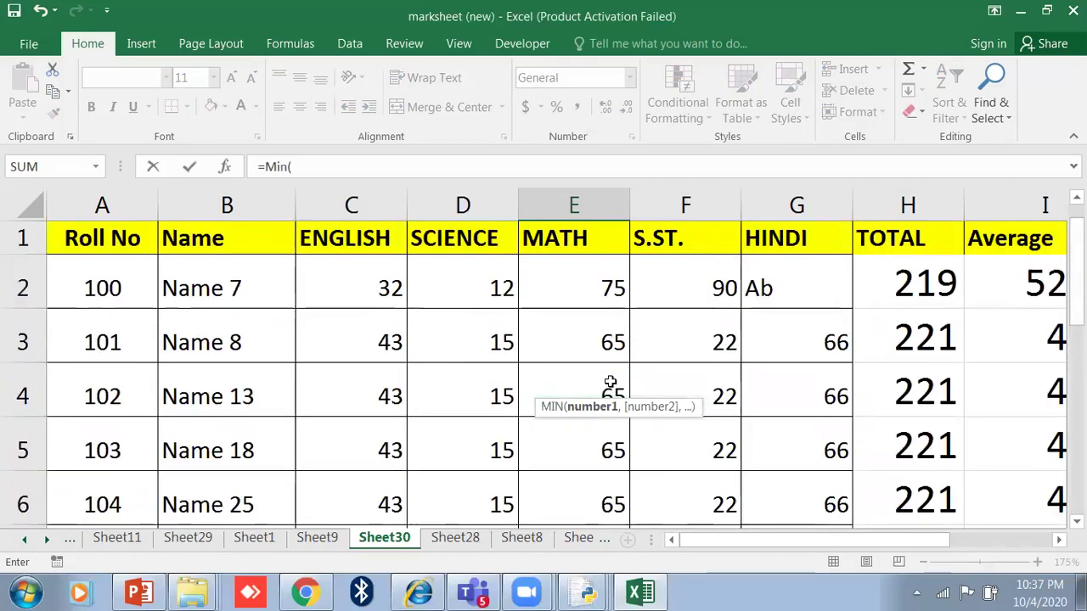
drag(598, 291, 611, 316)
scroll(603, 416, down, 4)
key(Return)
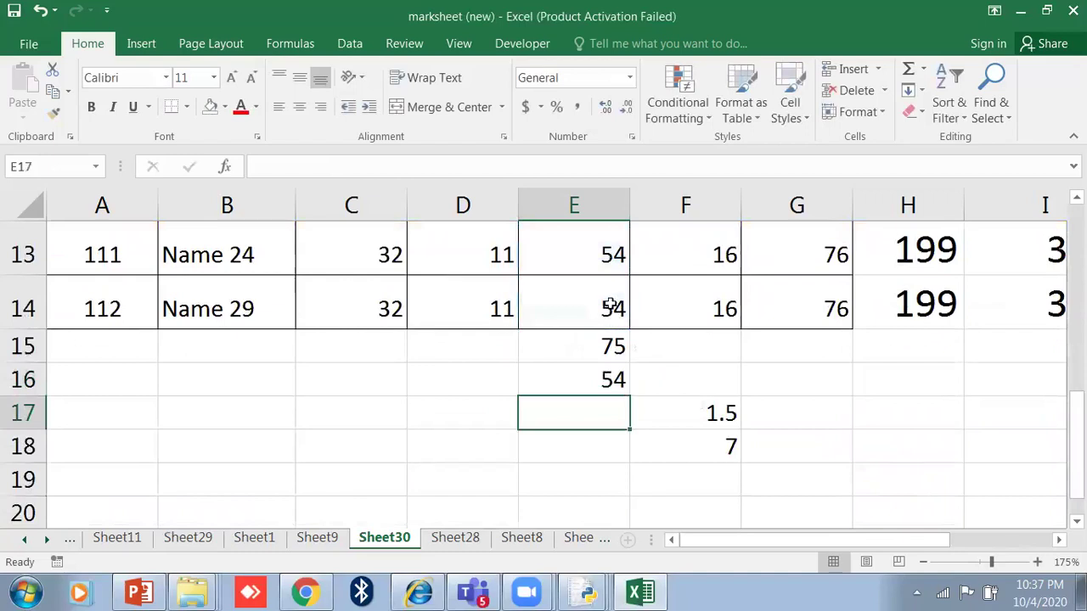
- Compare the last student's MATH mark in E14 with the E16 minimum formula
click(611, 315)
click(612, 397)
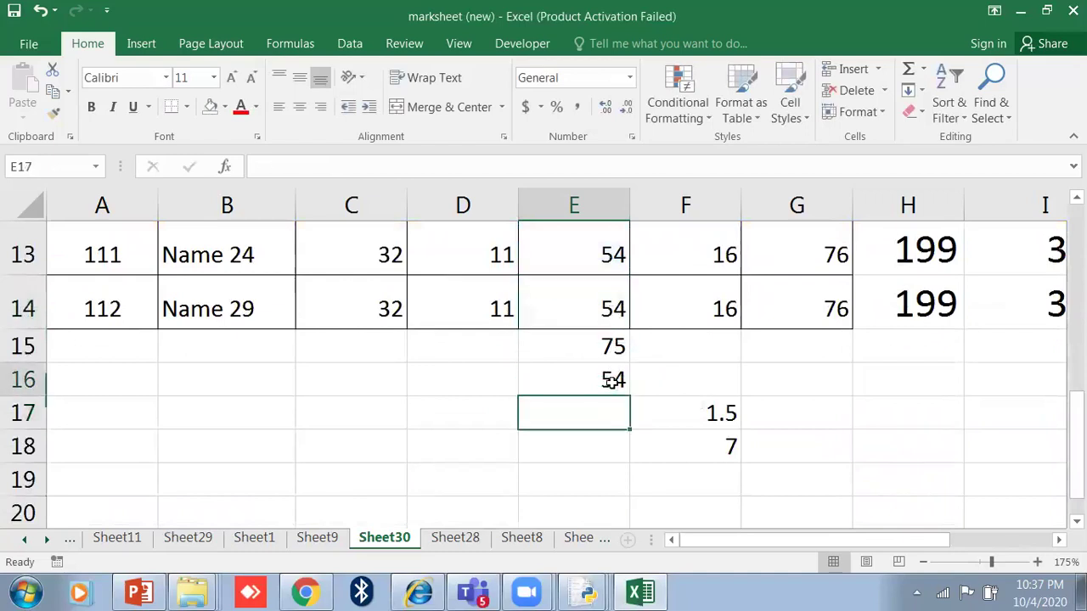
click(611, 378)
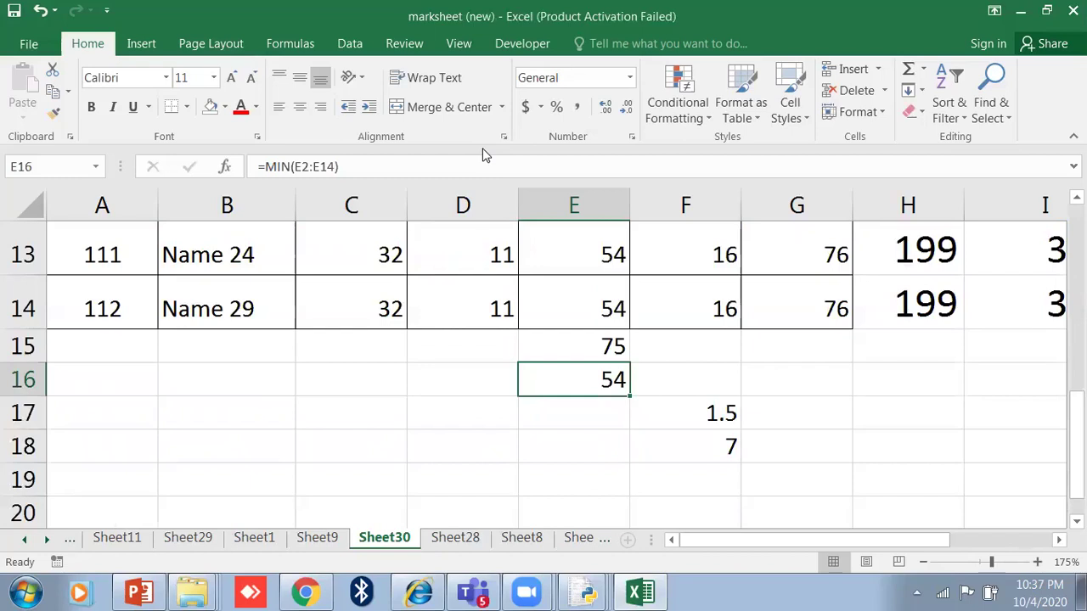
- Enter =TODAY() in D18 below the table to insert the current date, and select the cell to review its formula
click(472, 436)
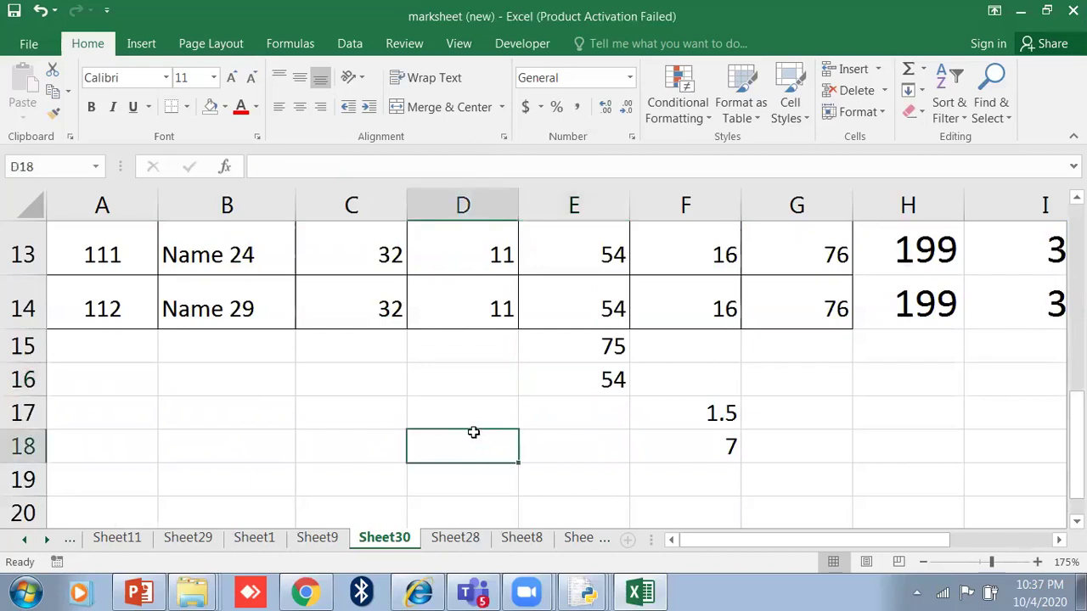
text(=)
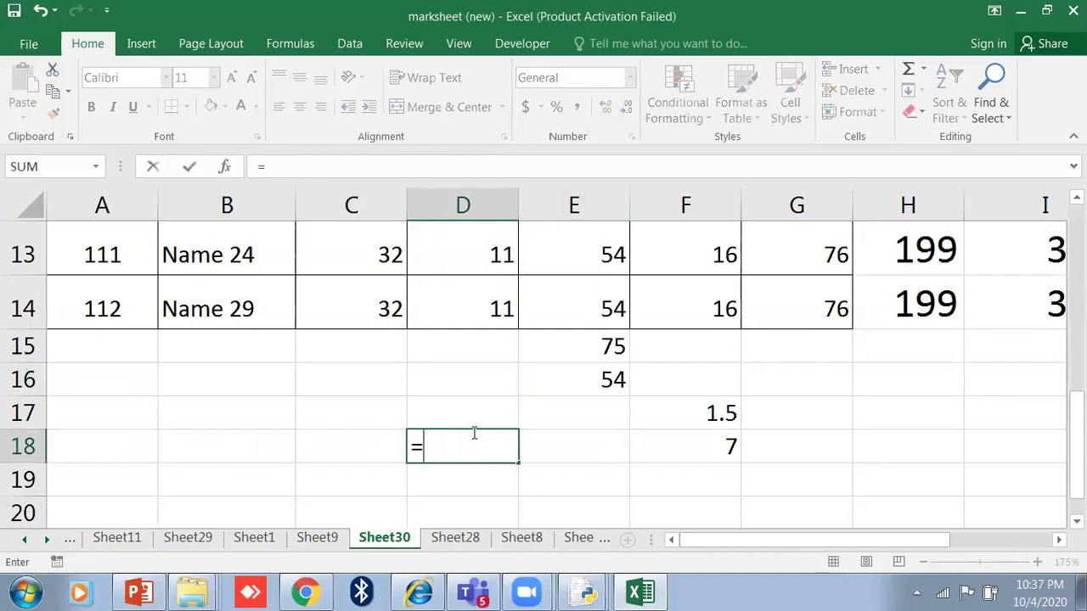
text(tod)
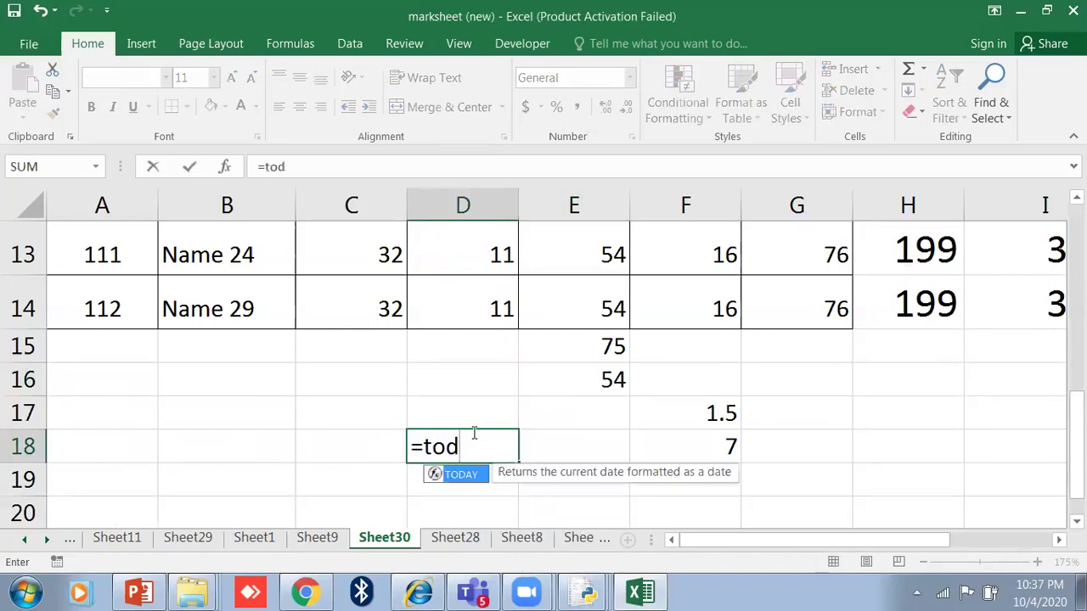
key(BackSpace)
key(BackSpace)
key(BackSpace)
text(Today)
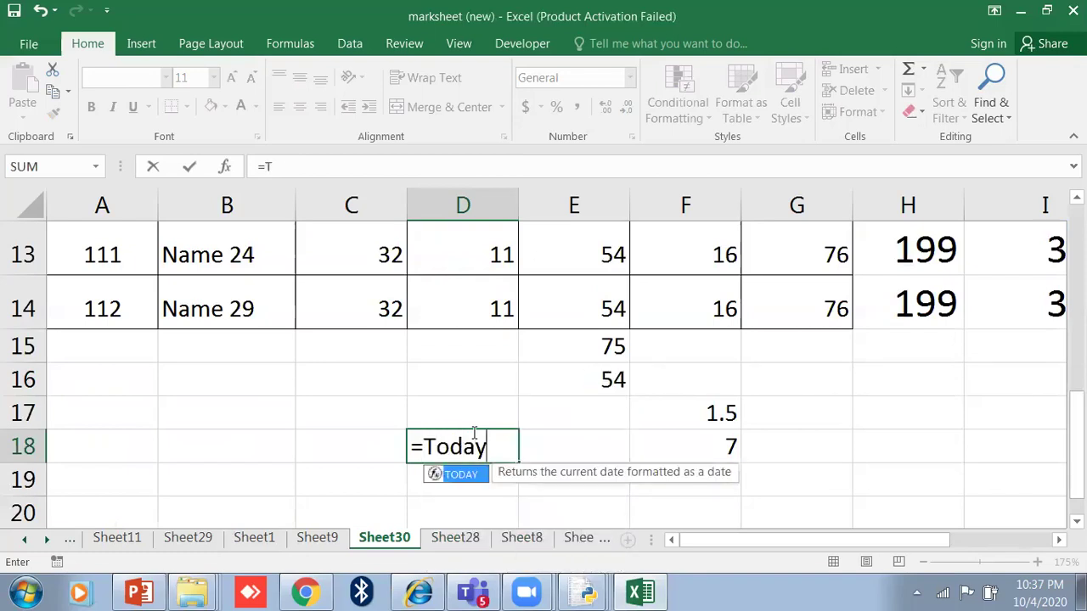
text(())
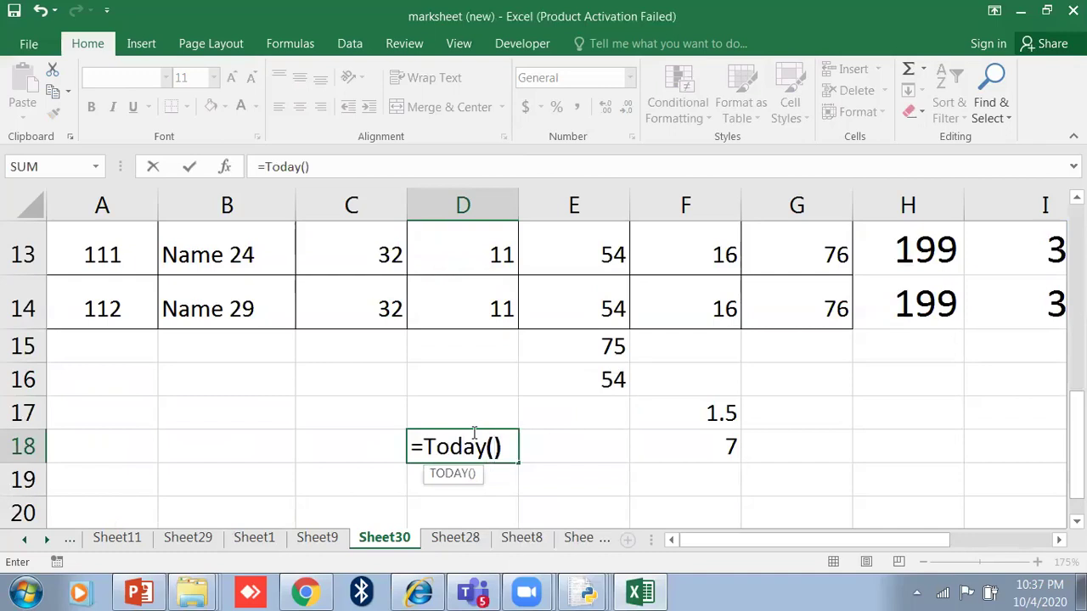
key(Return)
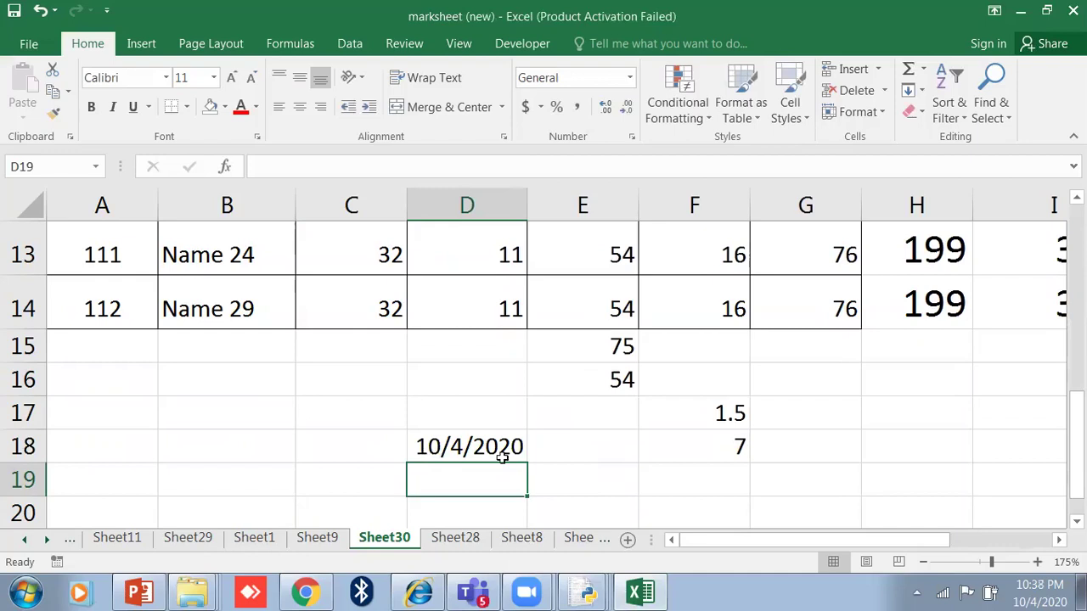
click(419, 440)
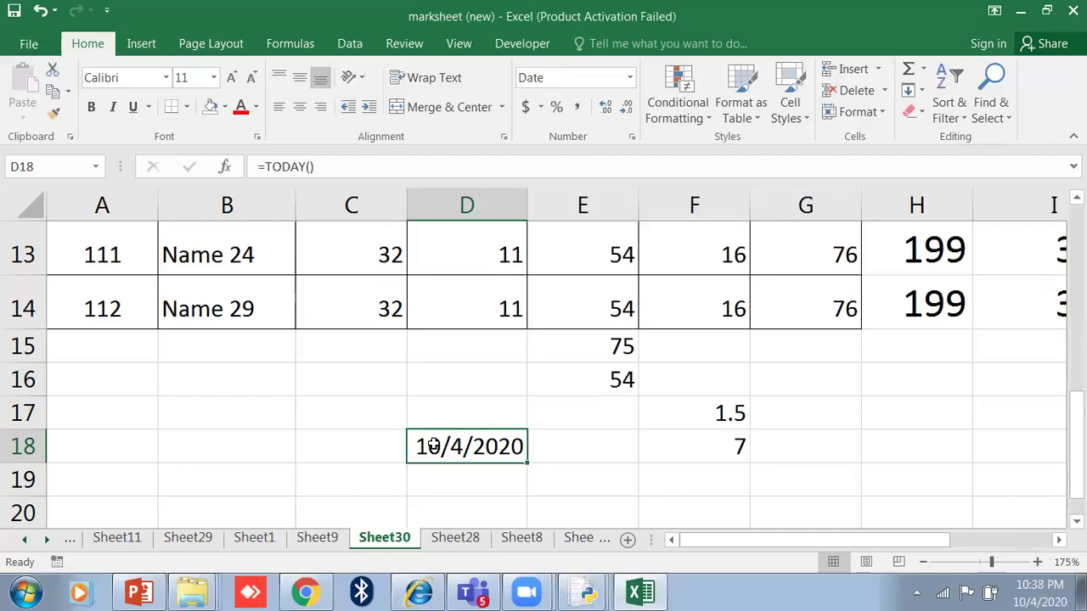
- Enter =MONTH(TODAY()) in D19 to extract the current month number, and select the cell to review its formula
click(459, 488)
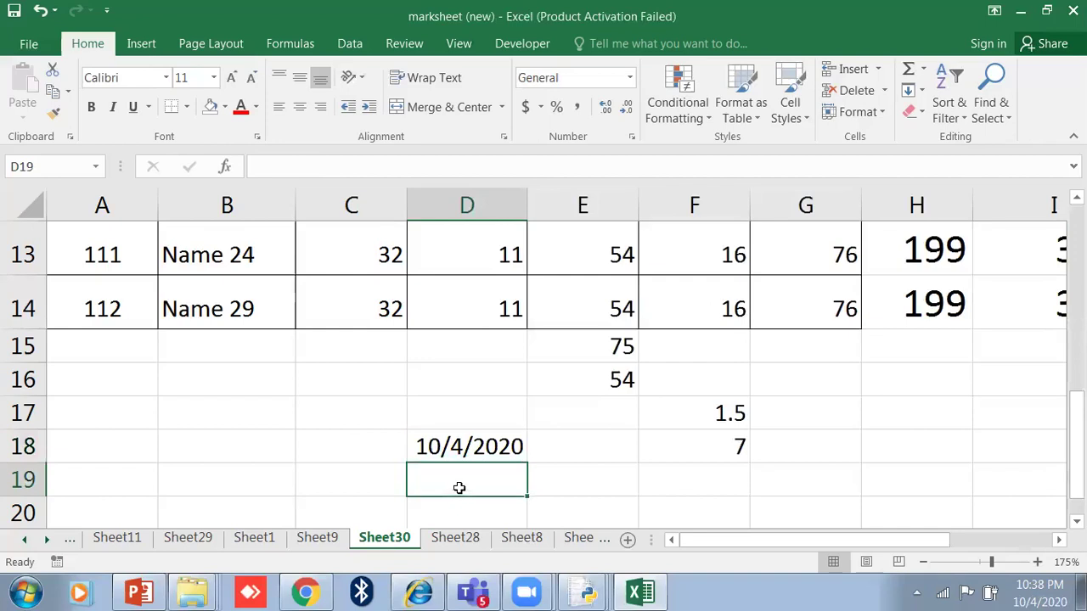
text(=month()
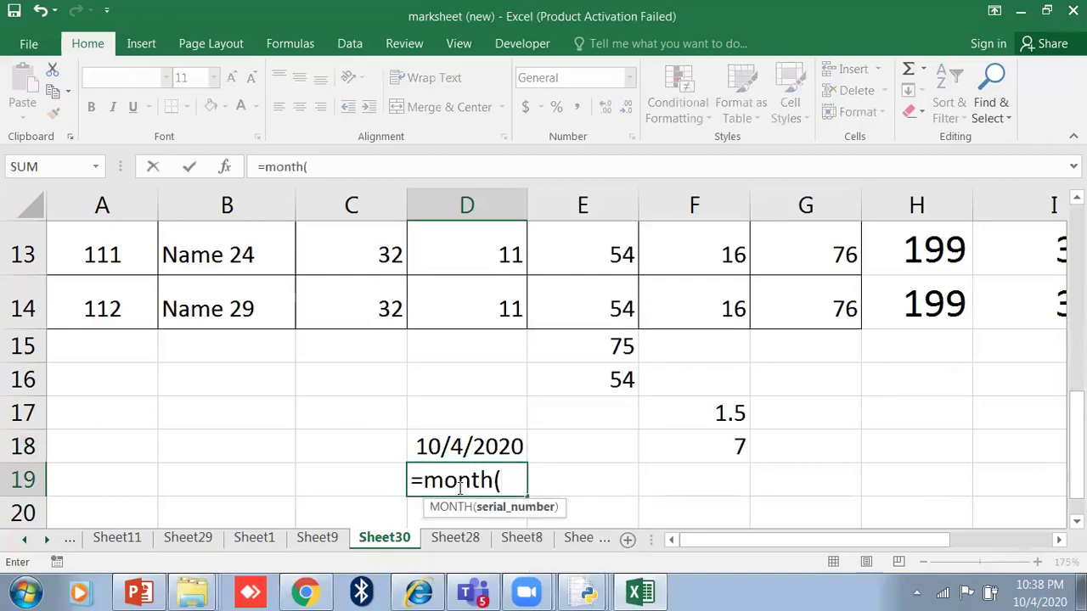
text(toda)
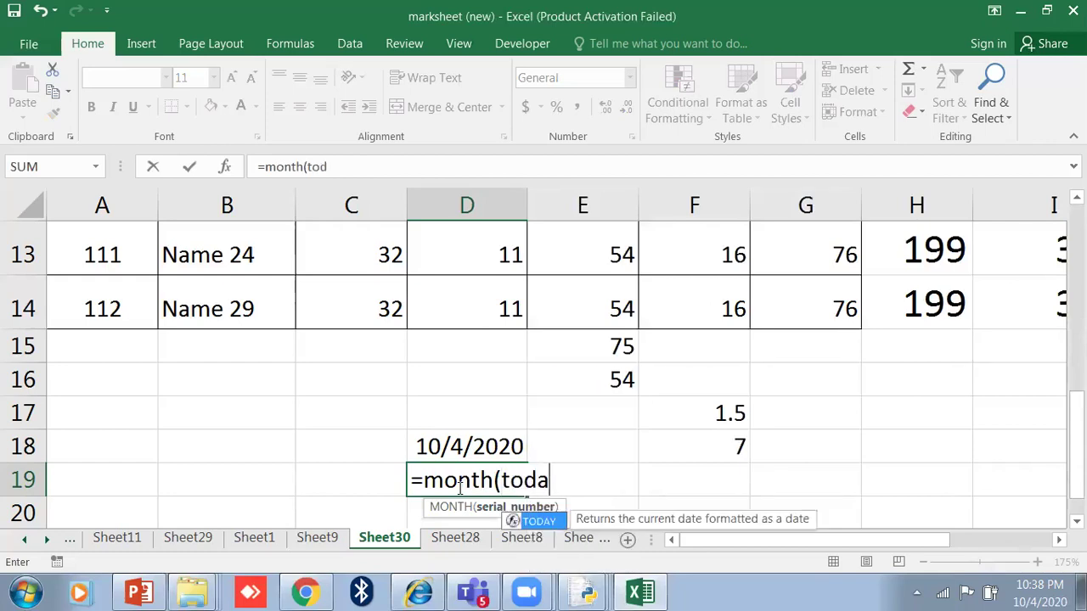
text(y()))
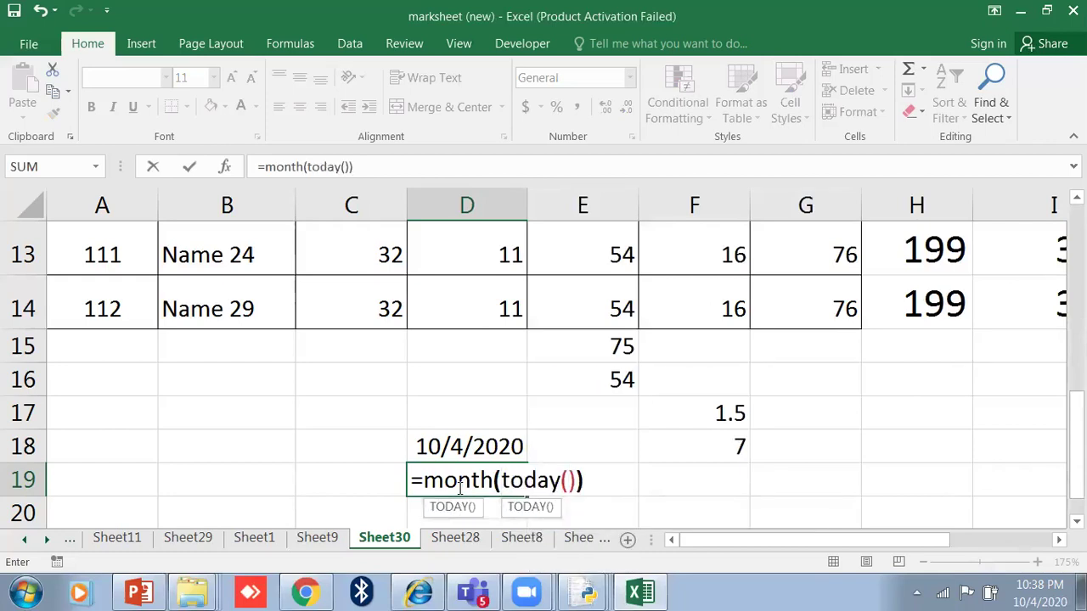
key(Return)
click(470, 426)
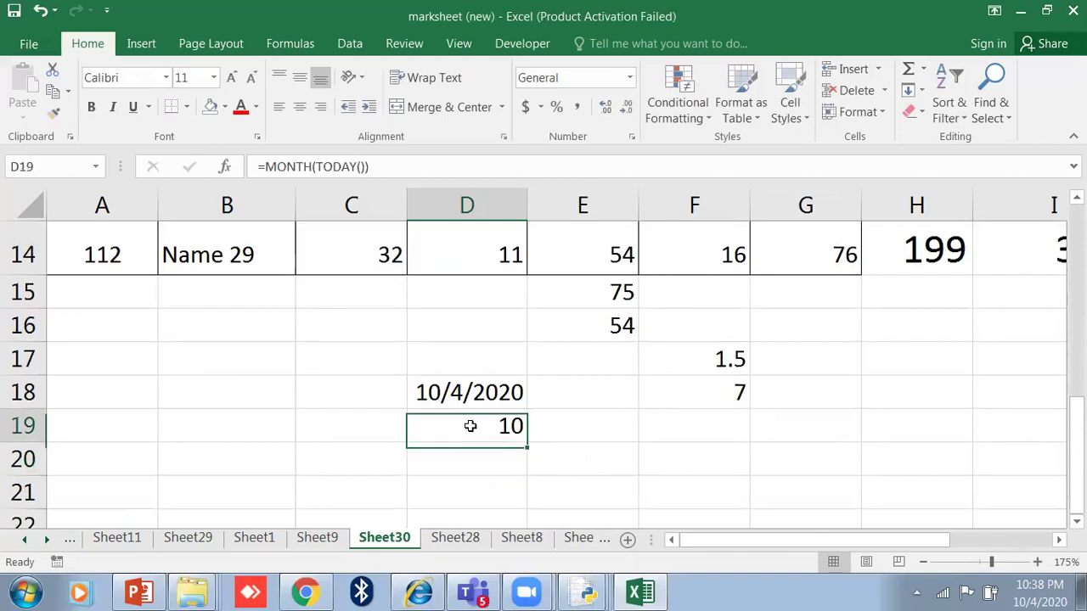
- Enter =YEAR(TODAY()) in D20 to extract the current year
click(474, 460)
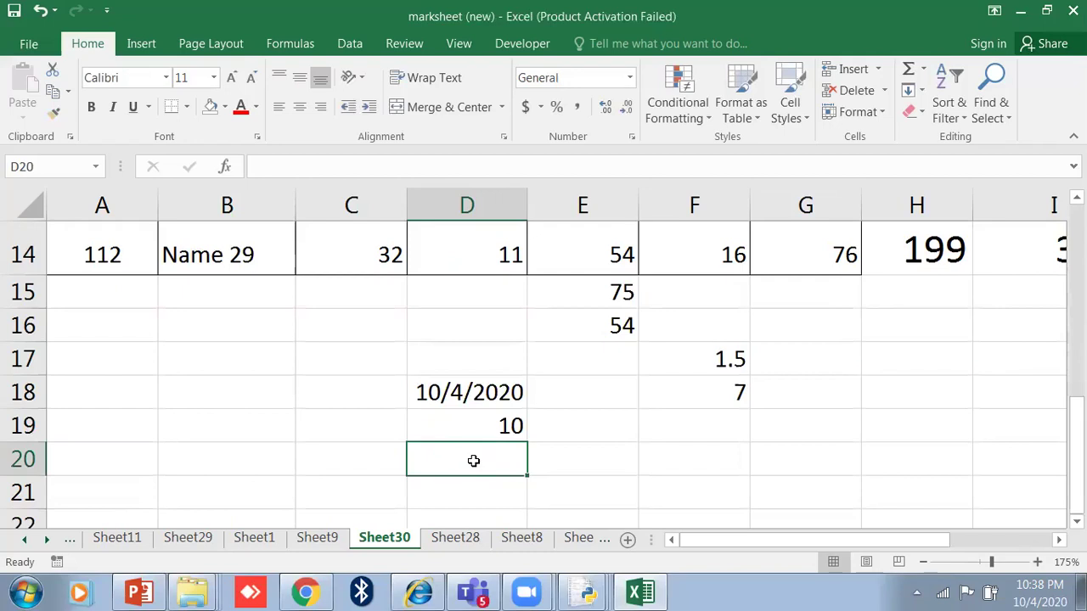
text(=year)
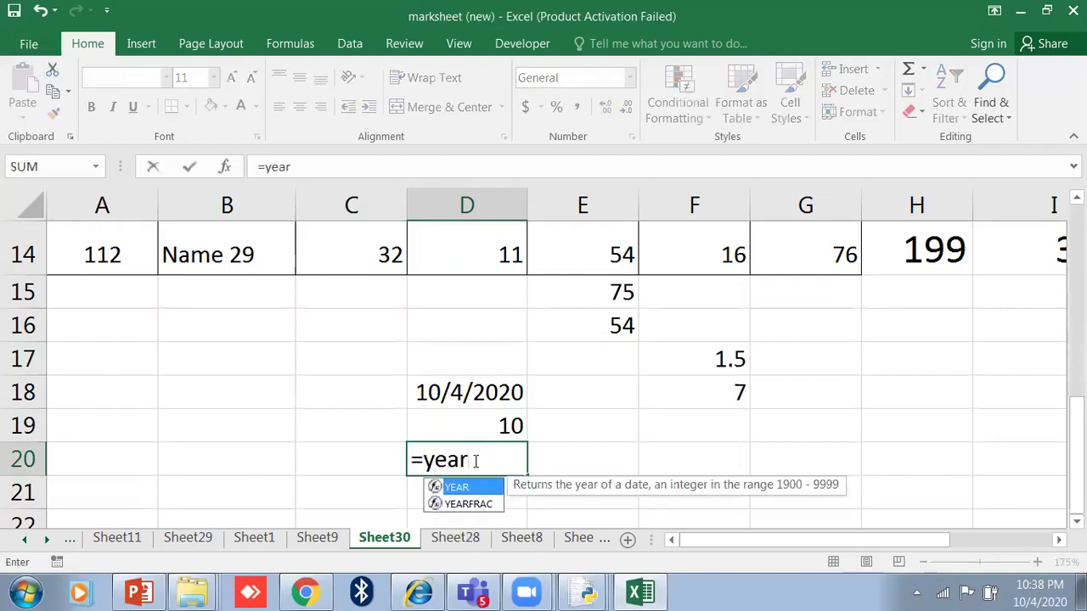
text((today)
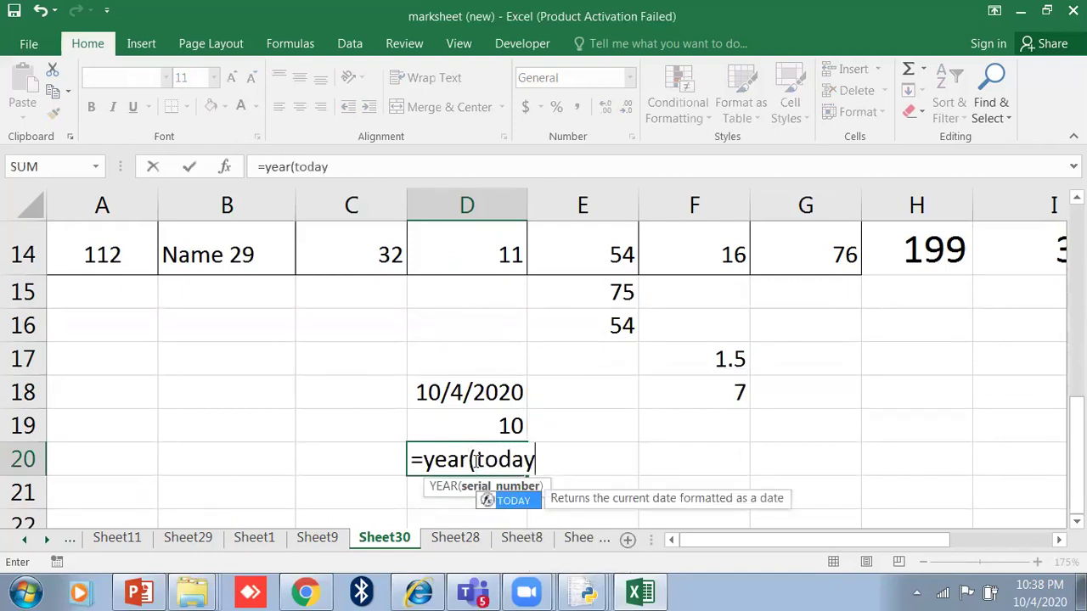
text(()))
key(Return)
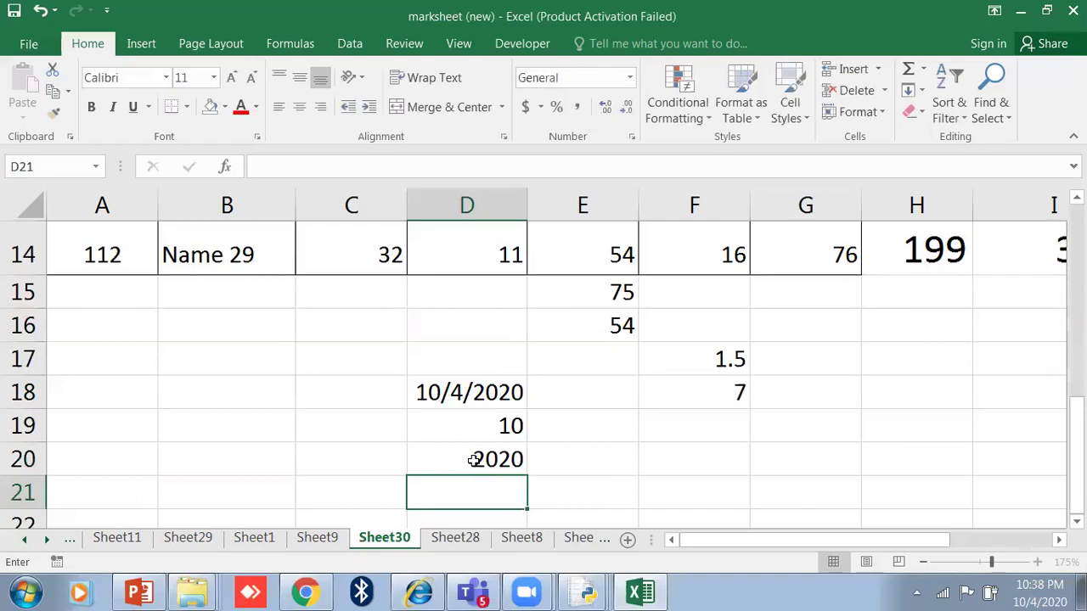
- Enter =DAY(TODAY()) in D21 to extract the current day of the month
text(=day)
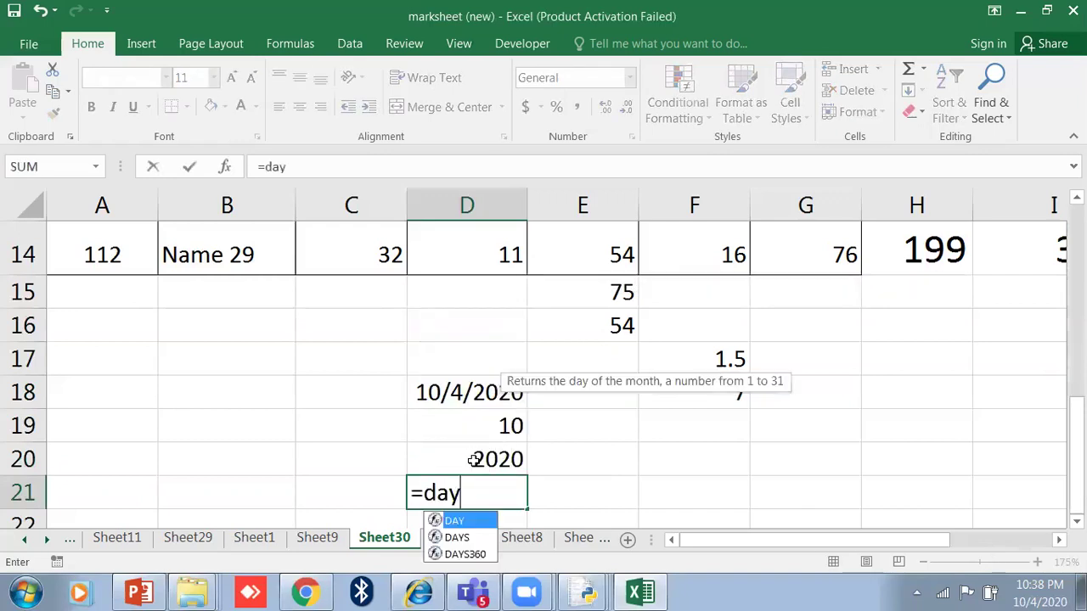
text((today()))
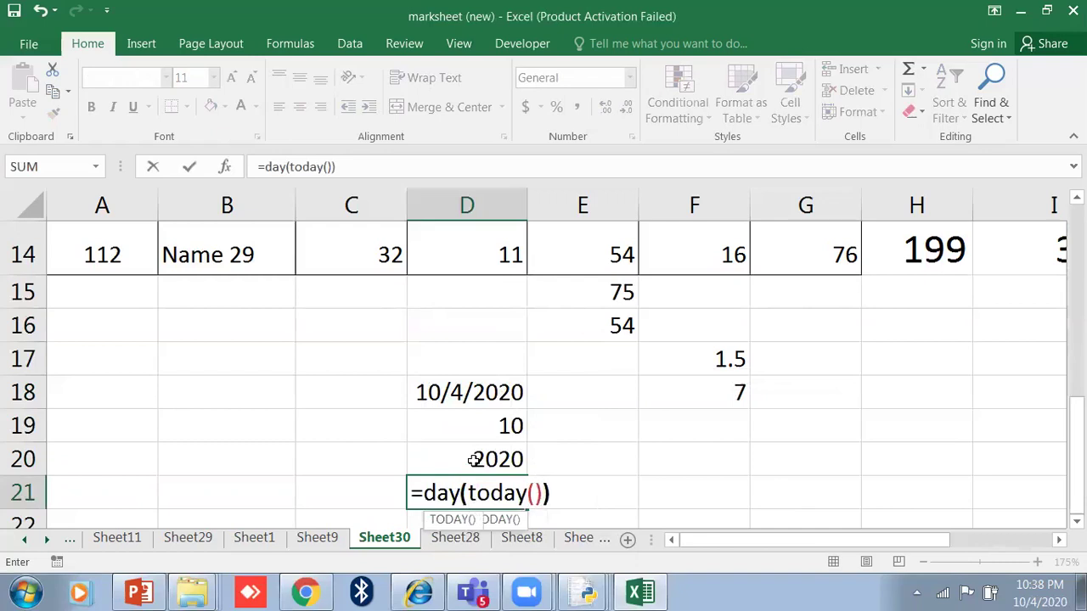
key(Return)
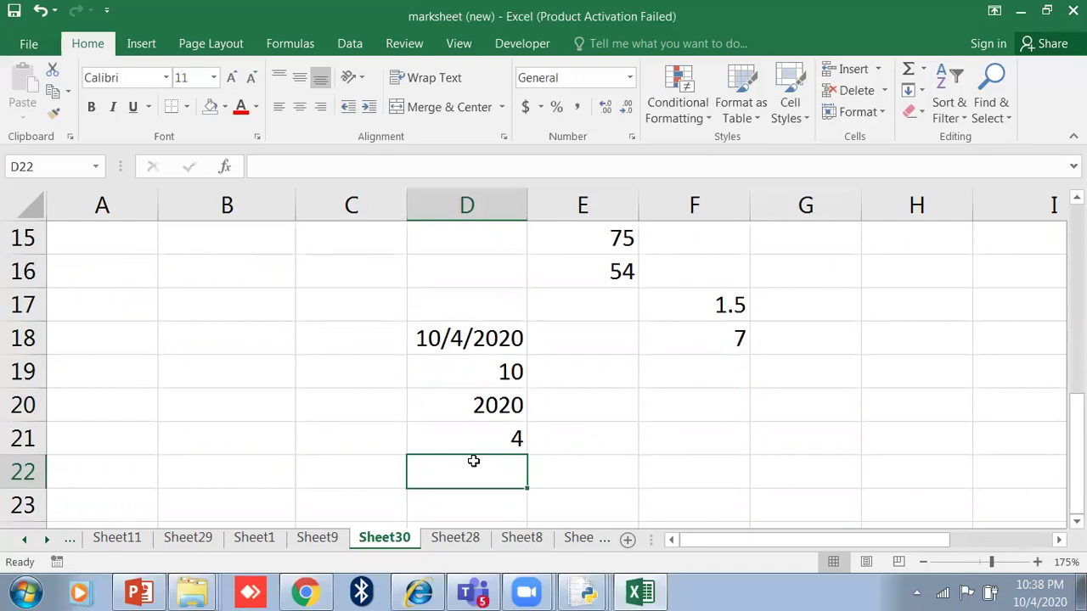
- Enter =TEXT(TODAY(),"MMMM") in D22 to spell out the current month's name, and select the cell to review its formula
text(=text)
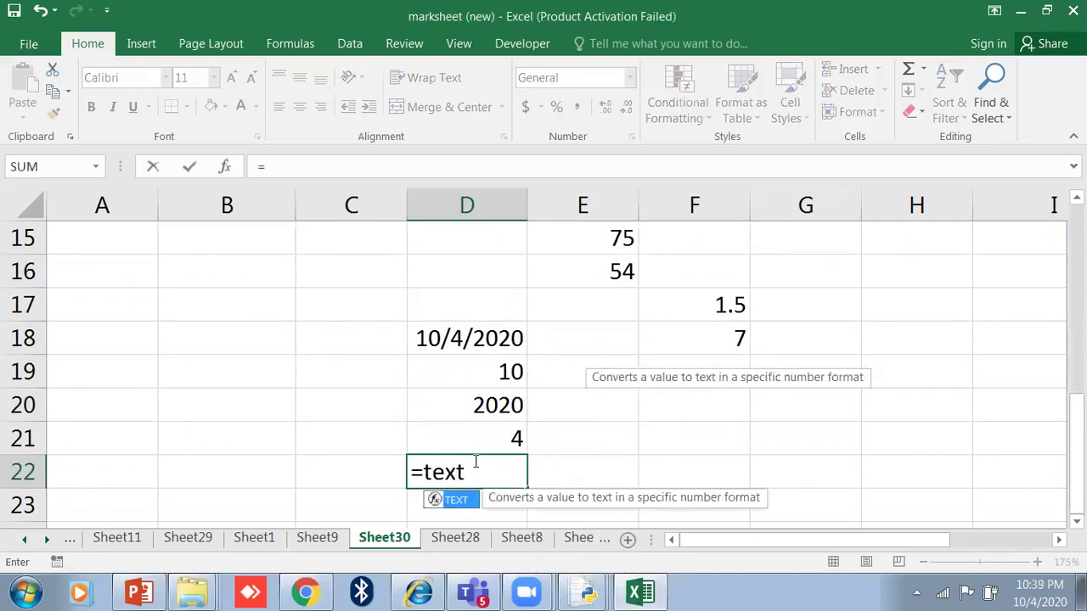
text(()
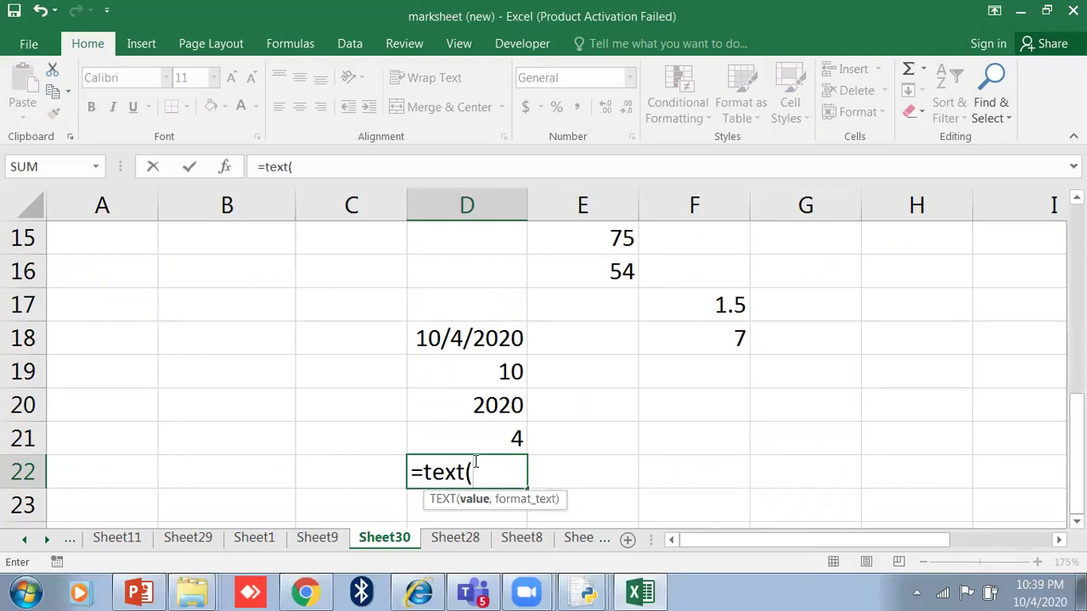
text(today)
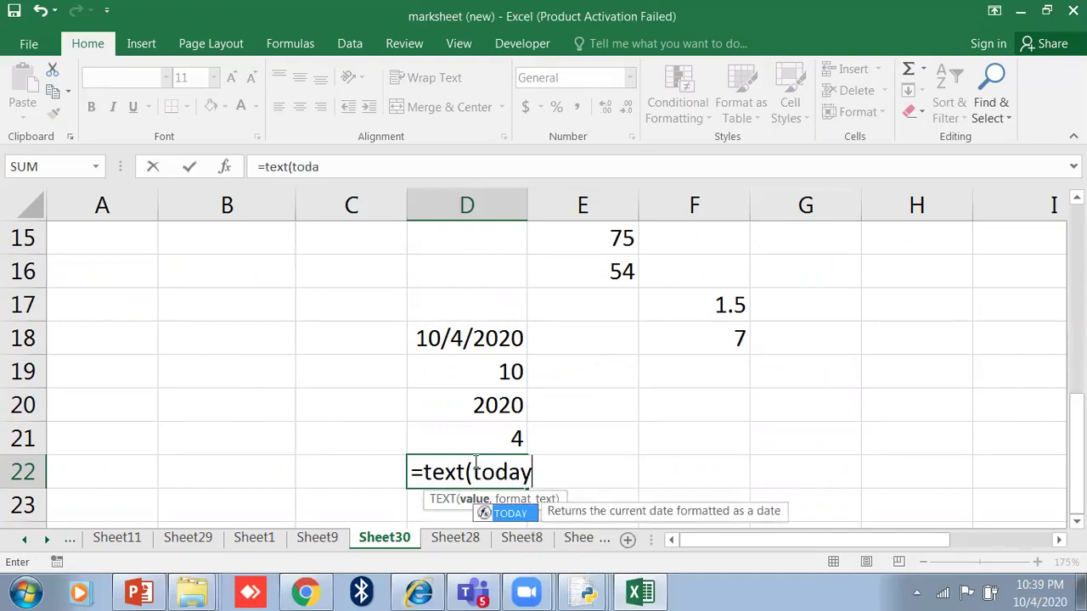
text(())
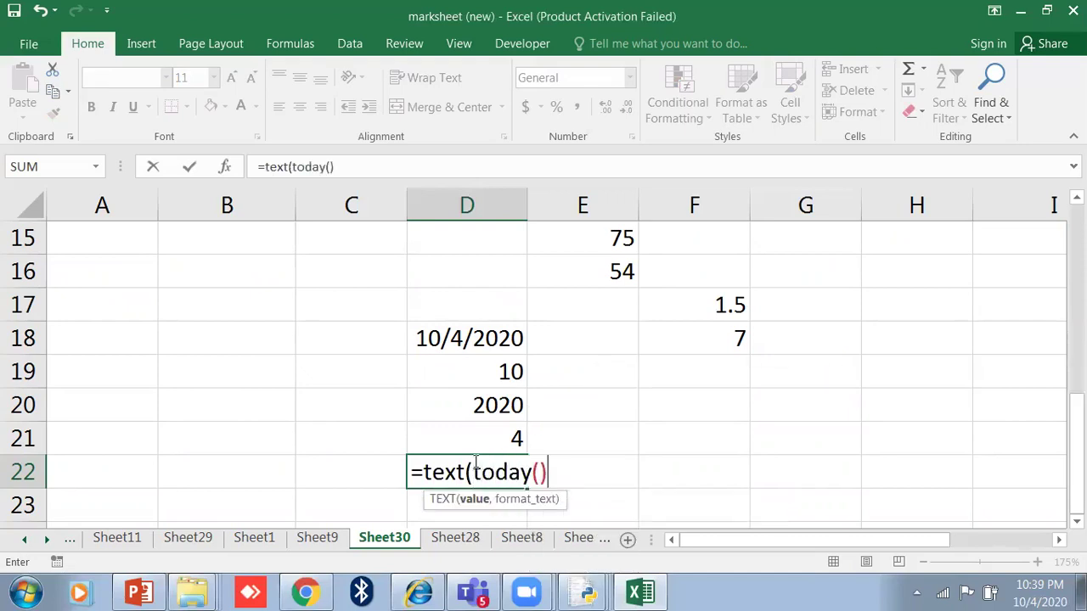
text(,")
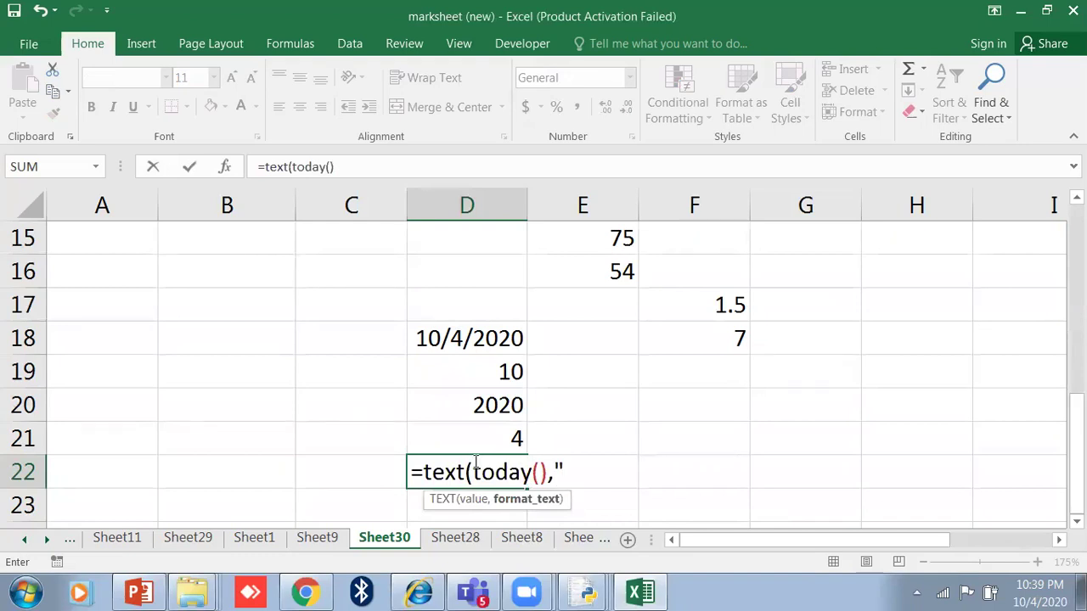
text(MMMM)
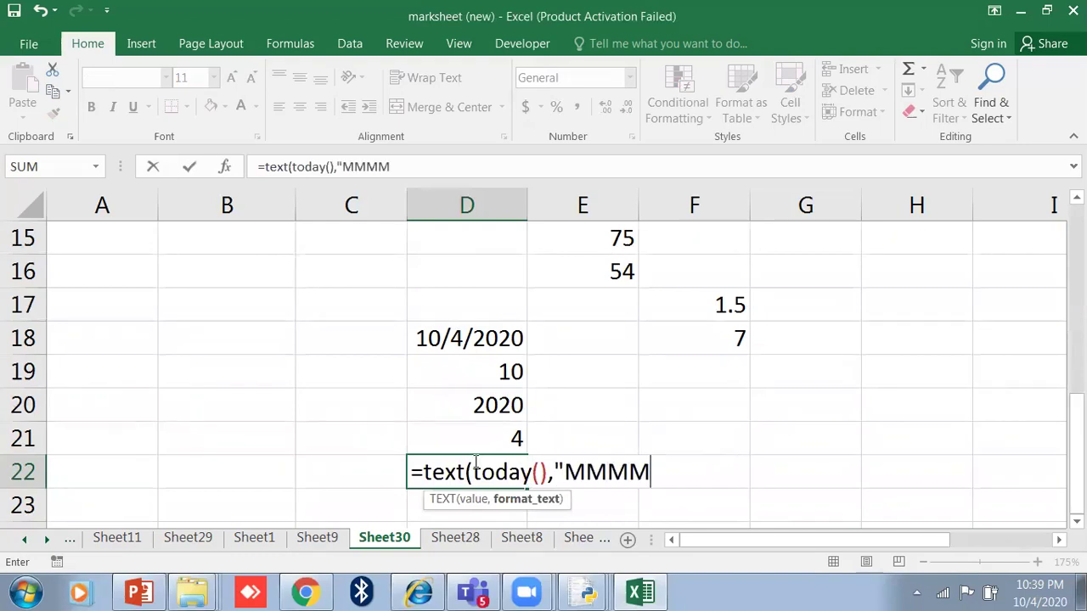
text("))
key(Return)
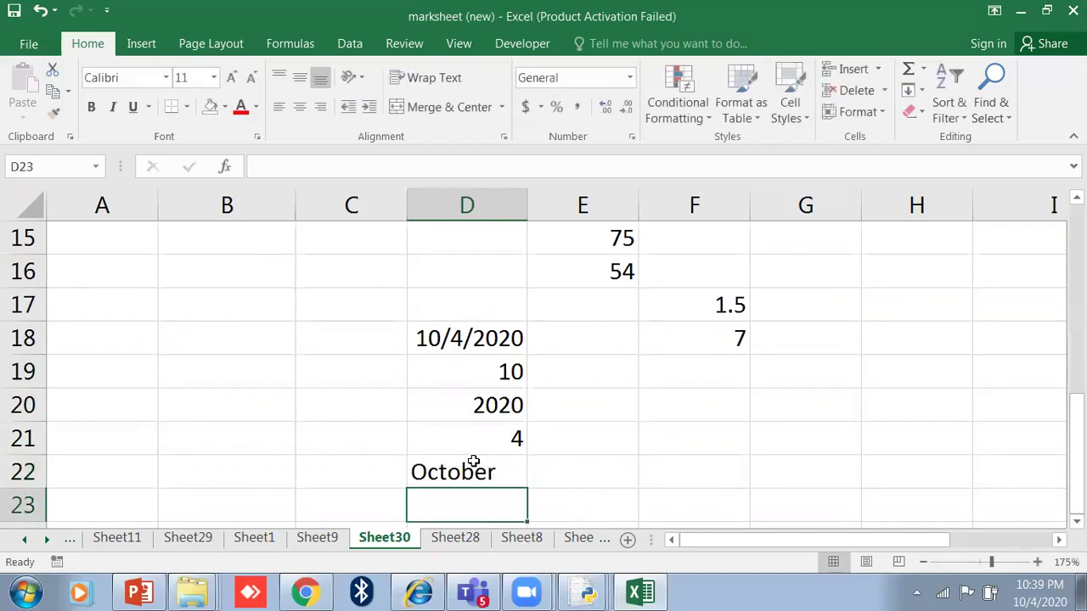
click(473, 475)
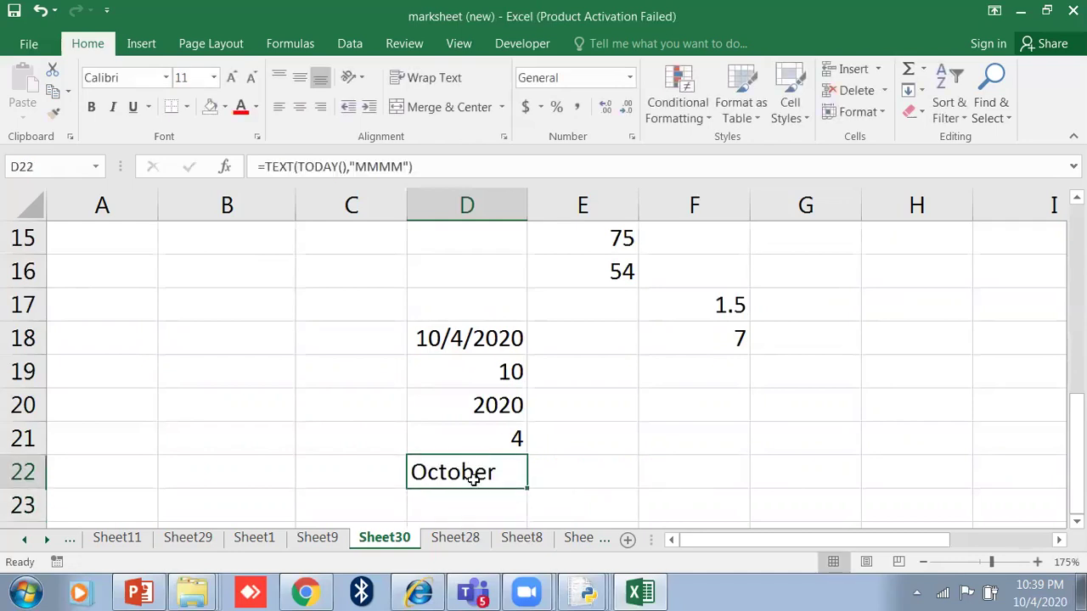
- Enter =TEXT(TODAY(),"DDDD") in D23 to spell out the current weekday's name
scroll(467, 416, down, 2)
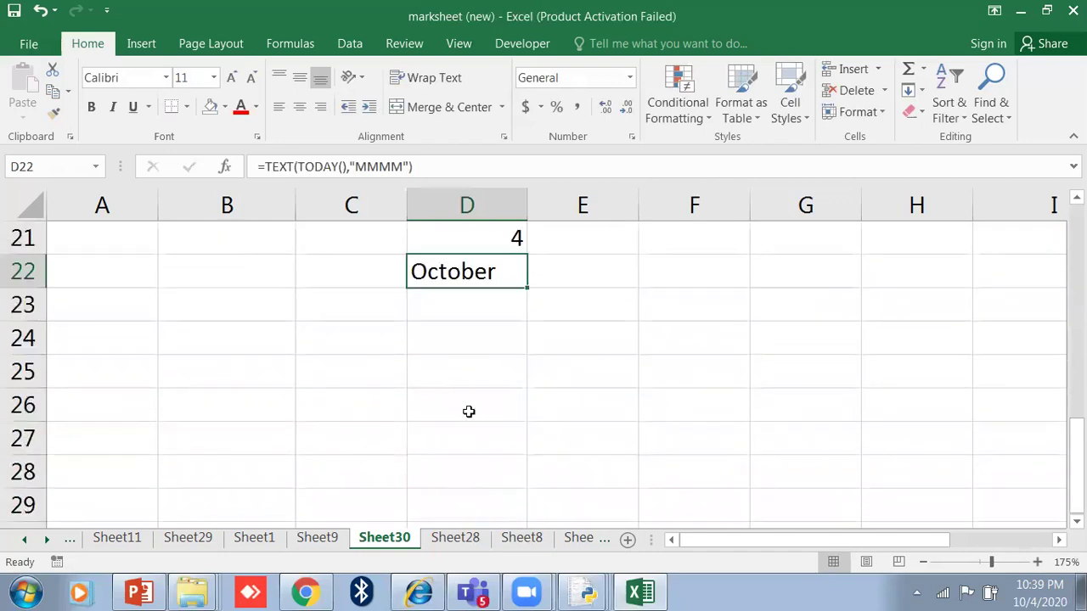
scroll(468, 410, up, 1)
click(465, 414)
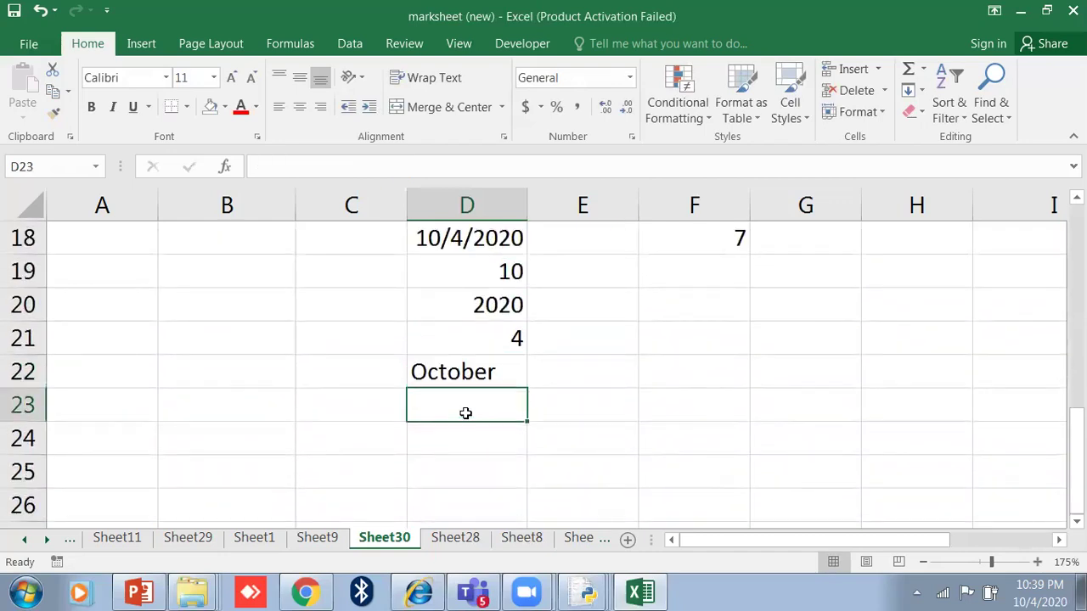
text(=te)
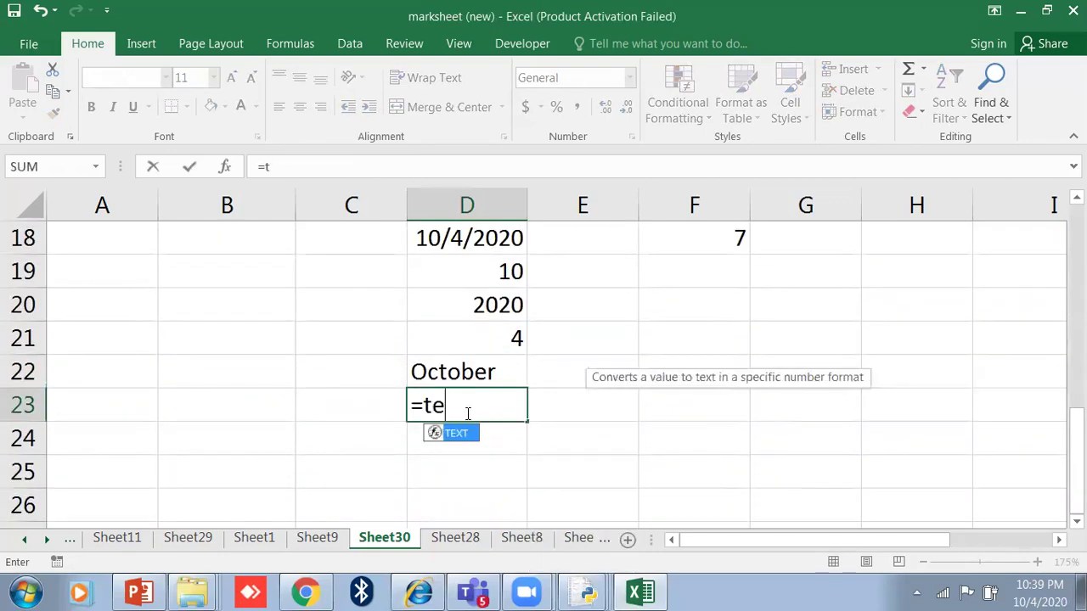
text(xt()
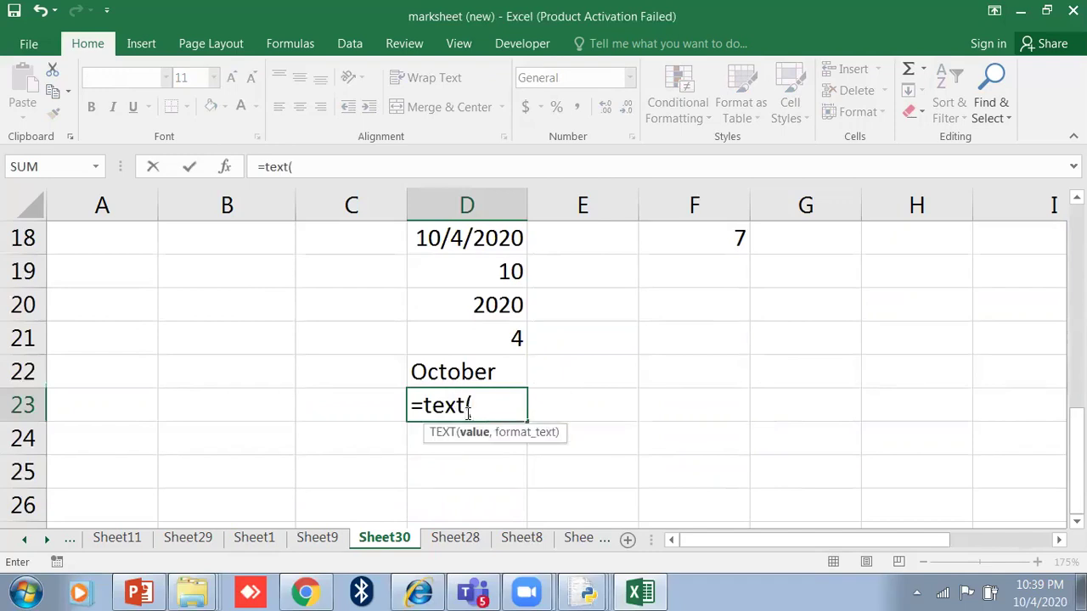
text(today)
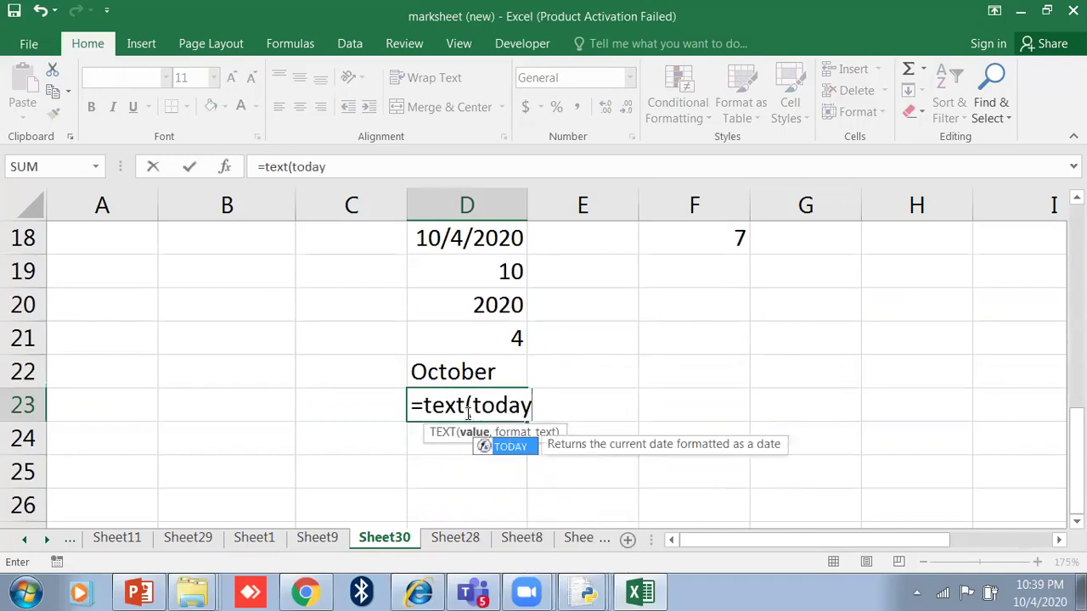
text((),)
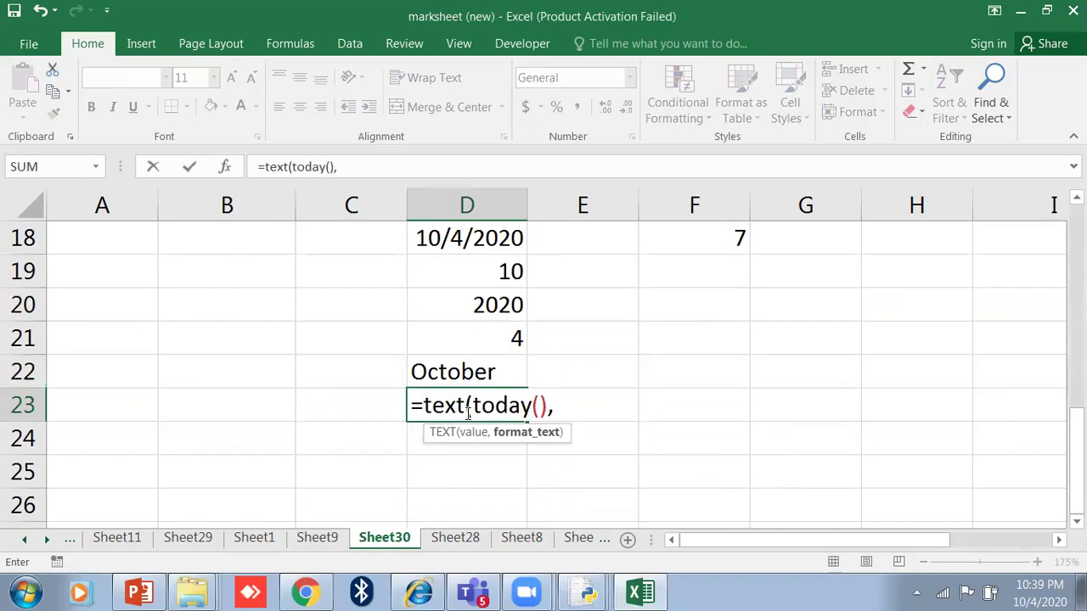
text("DDDD"))
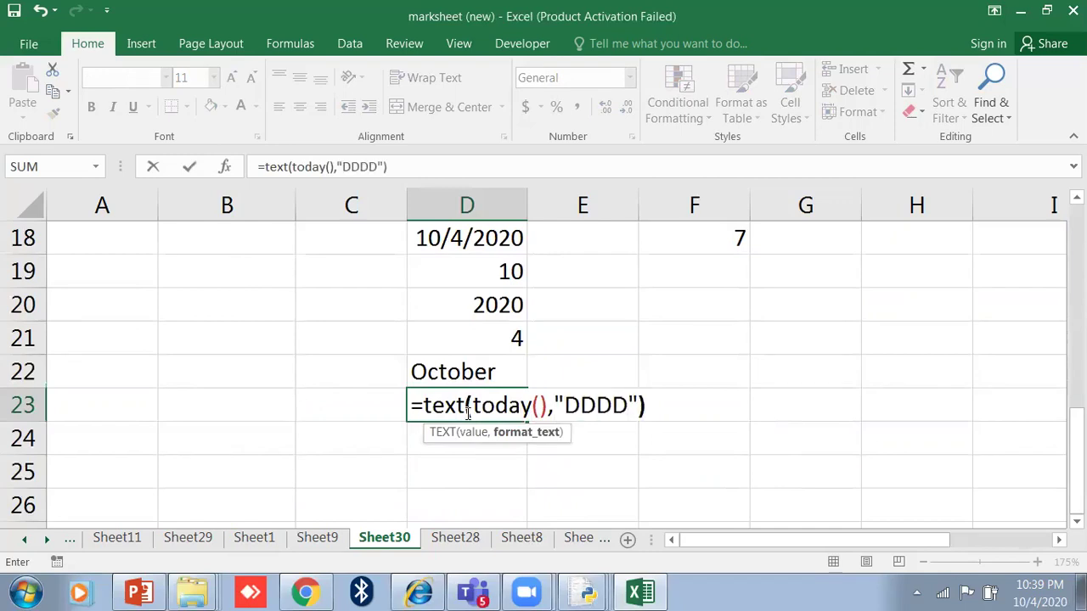
key(Return)
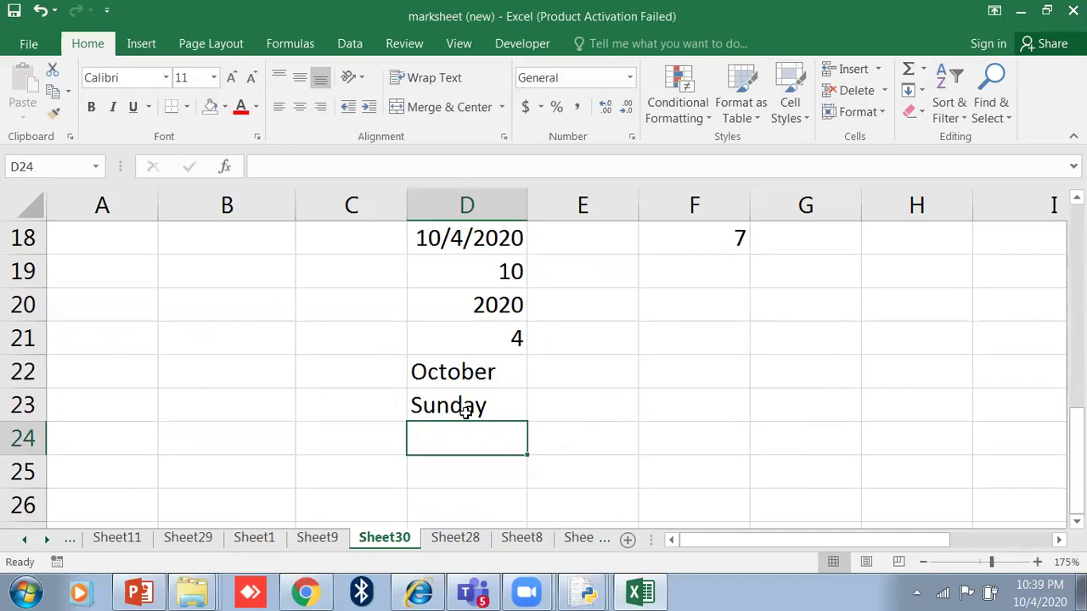
- Clear the practice formulas in columns D to F from row 17 down, and the MAX and MIN formulas in E15:E16
scroll(465, 409, up, 3)
scroll(467, 406, down, 3)
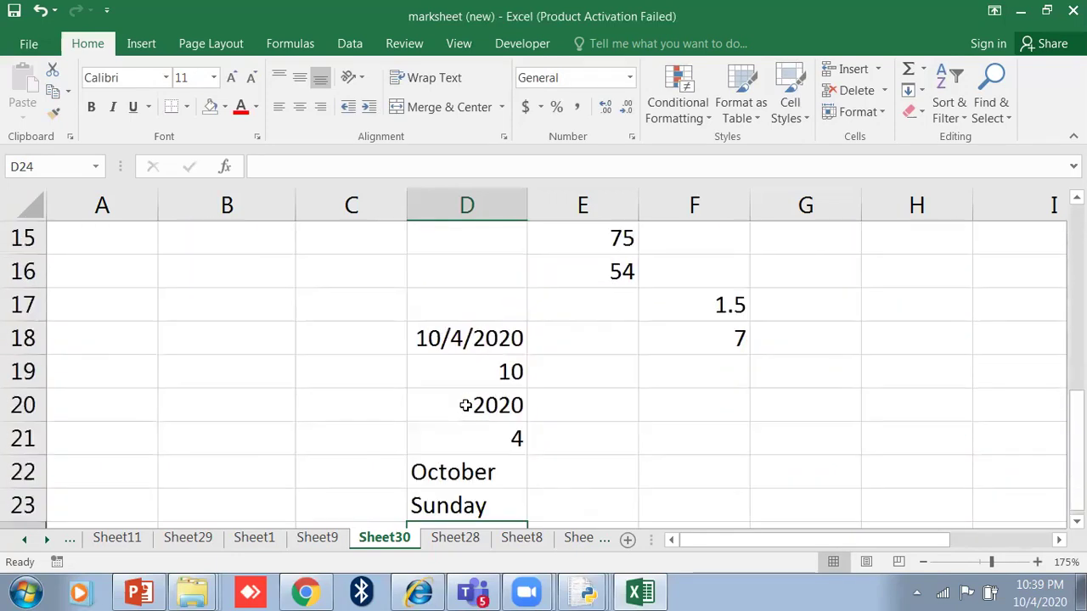
scroll(445, 348, up, 1)
scroll(434, 328, up, 1)
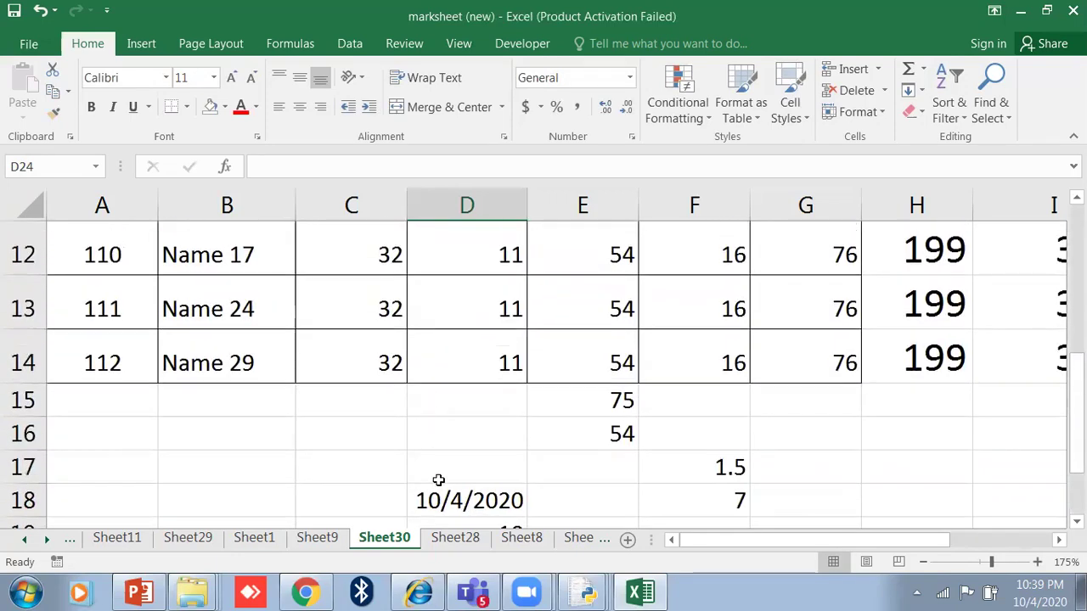
drag(439, 478, 680, 540)
scroll(671, 510, up, 3)
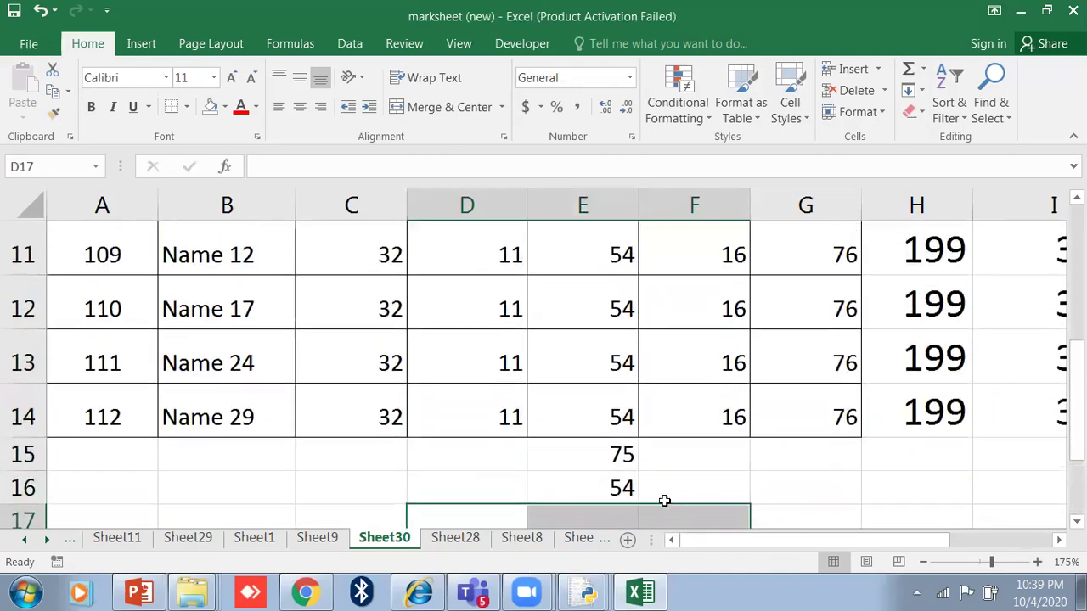
drag(577, 458, 626, 487)
key(Delete)
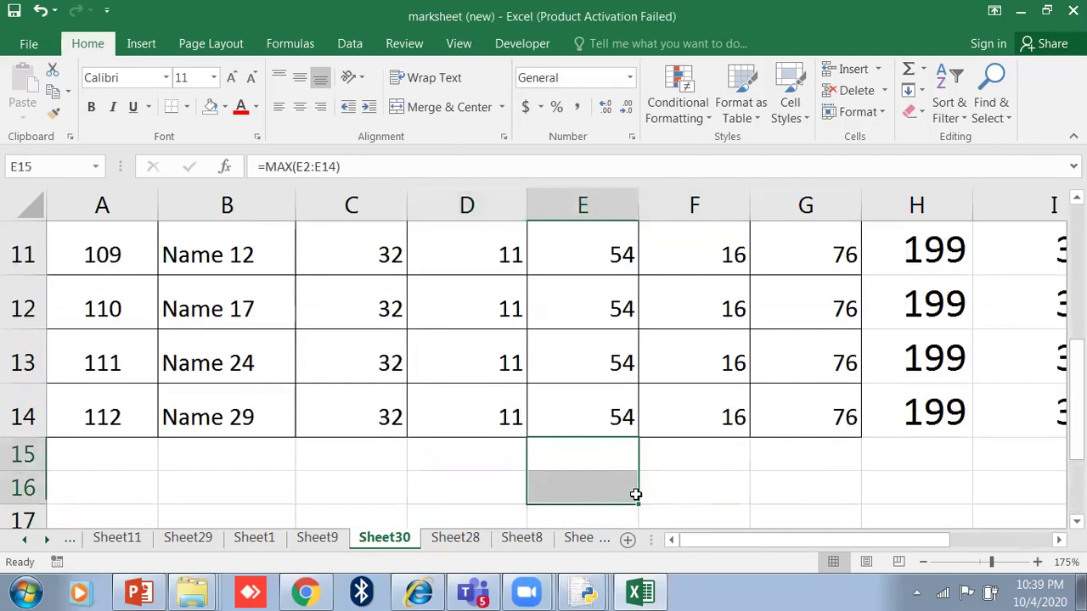
- Add the header Result in J1, beside the Average column
drag(871, 542, 963, 543)
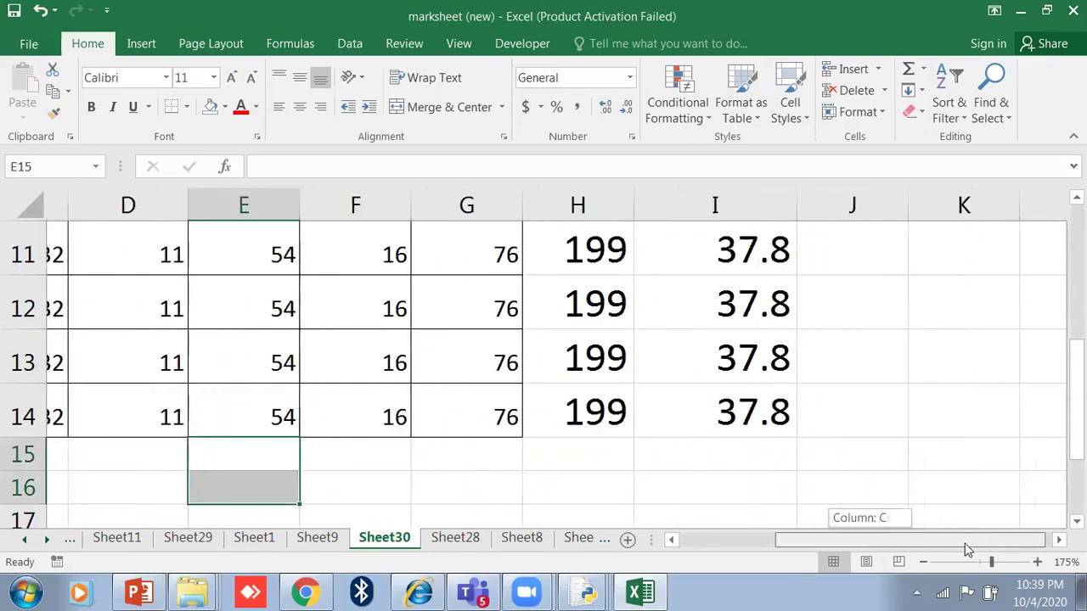
scroll(958, 510, up, 4)
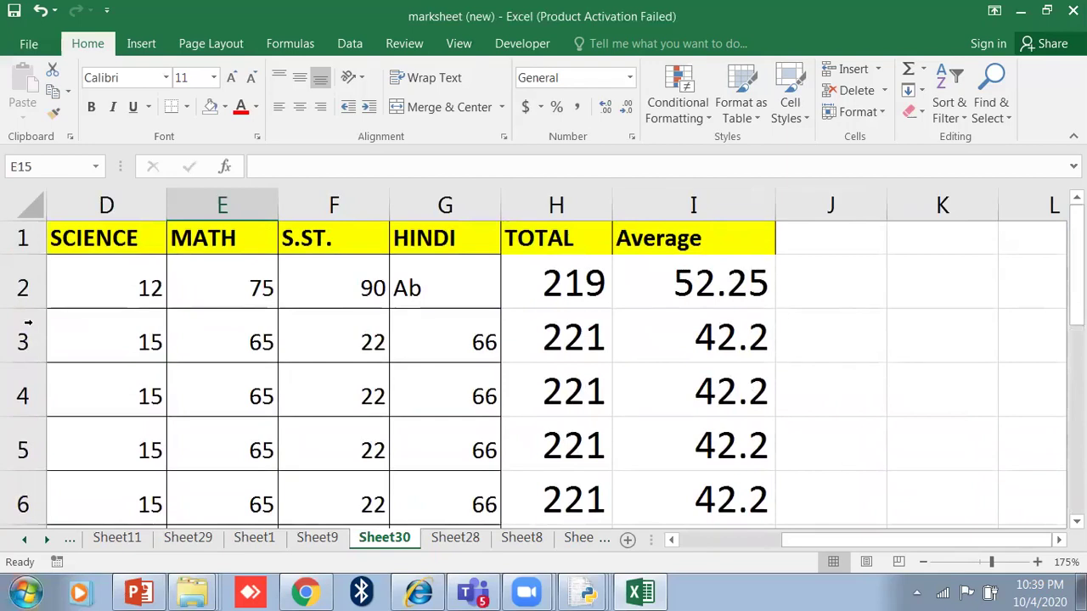
click(814, 225)
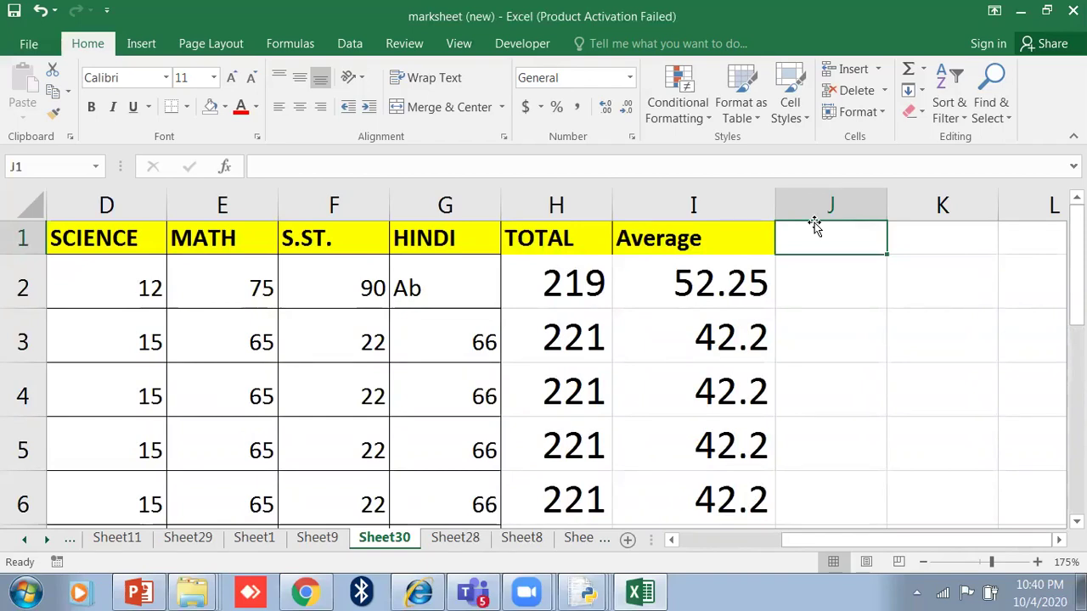
text(Gra)
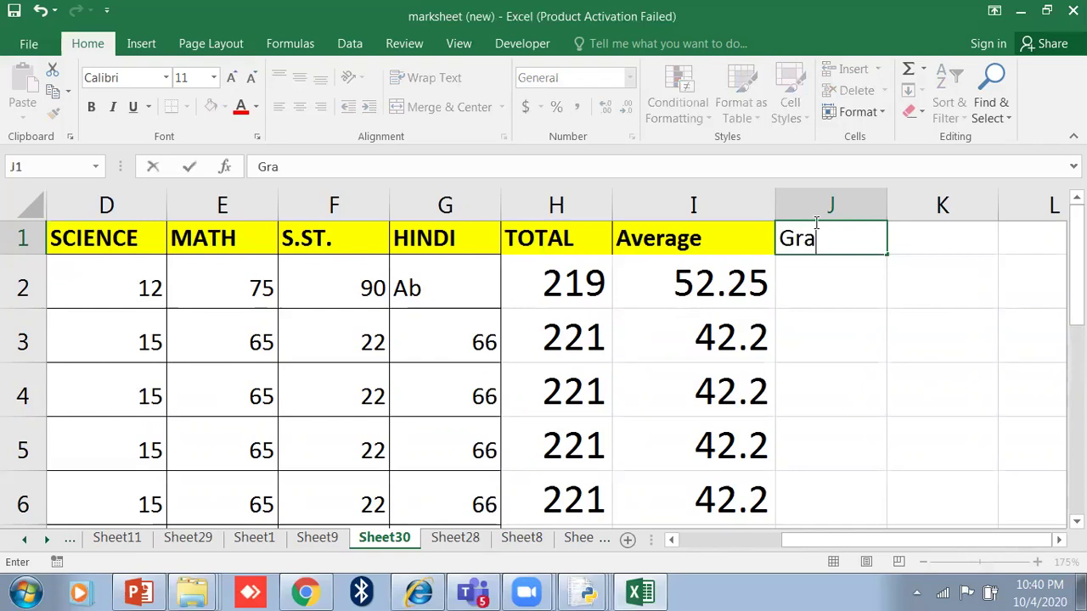
key(BackSpace)
key(BackSpace)
key(BackSpace)
text(Result)
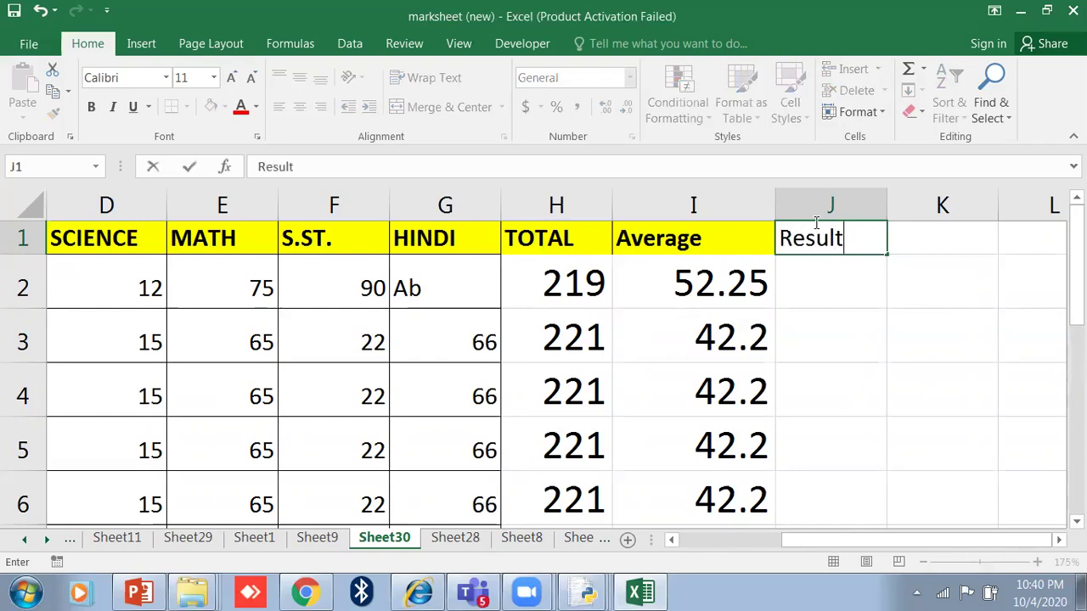
key(Return)
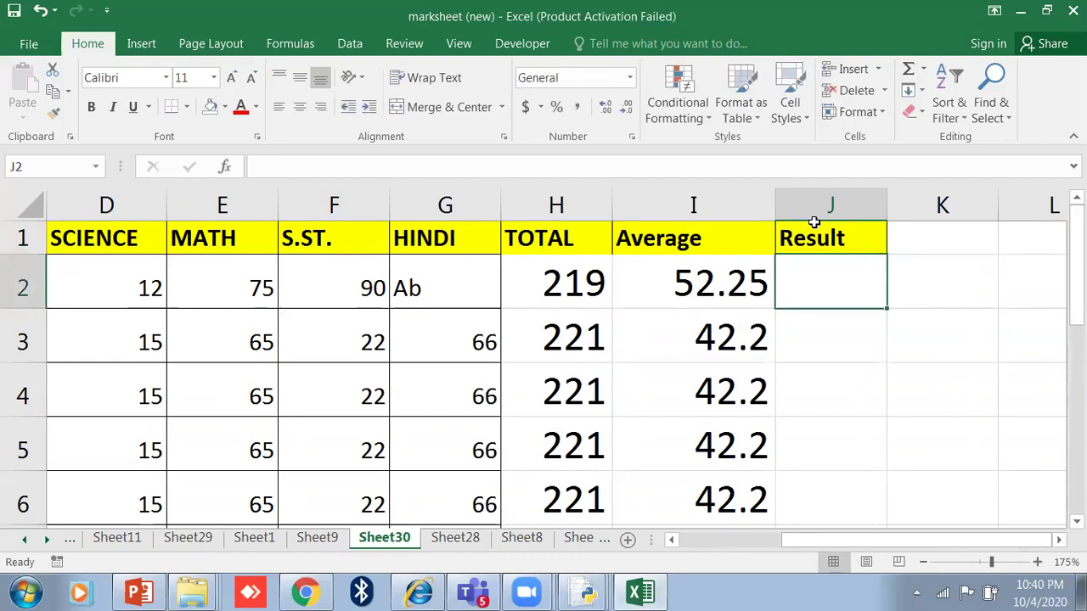
key(Left)
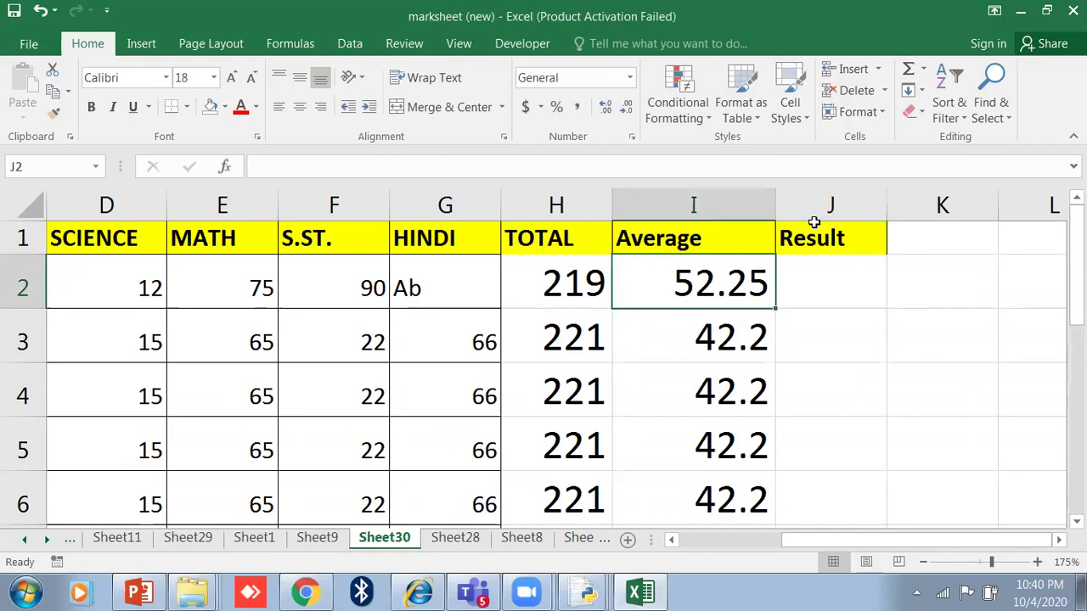
key(Right)
scroll(812, 221, down, 3)
scroll(842, 337, up, 3)
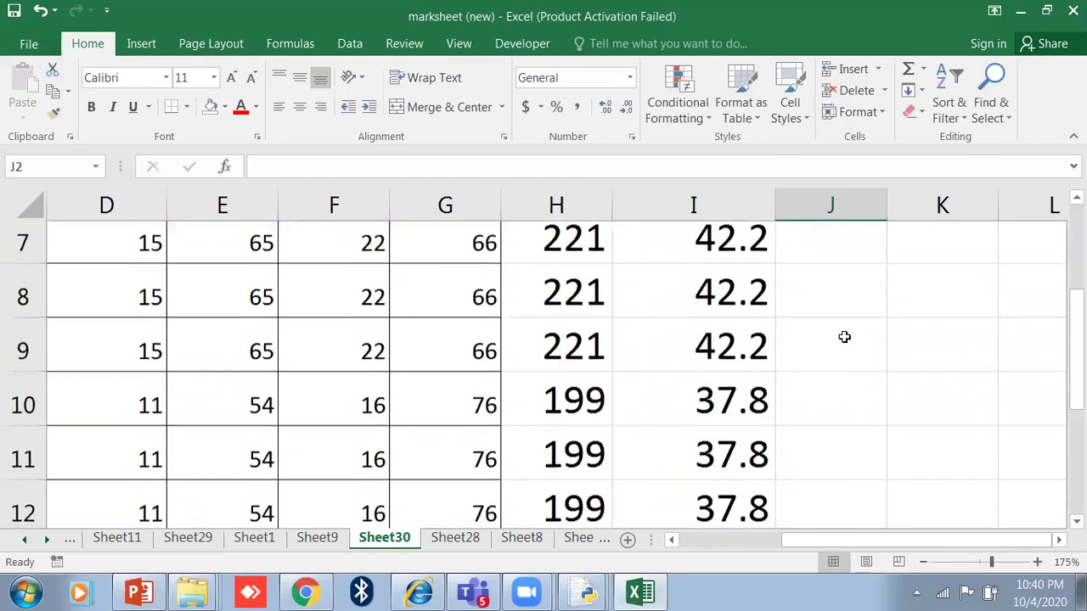
scroll(844, 337, up, 1)
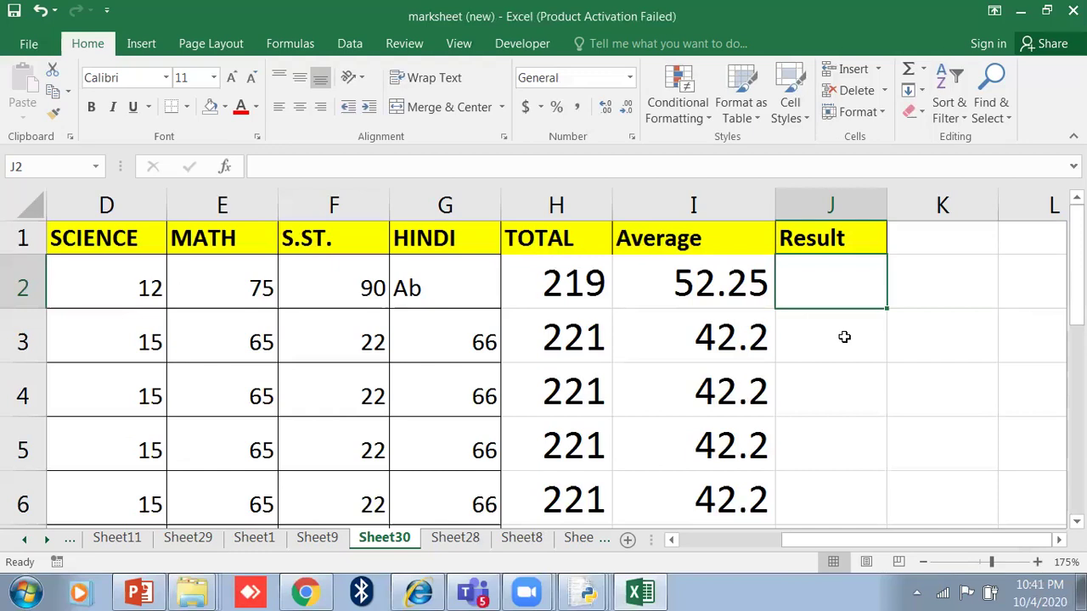
text(=)
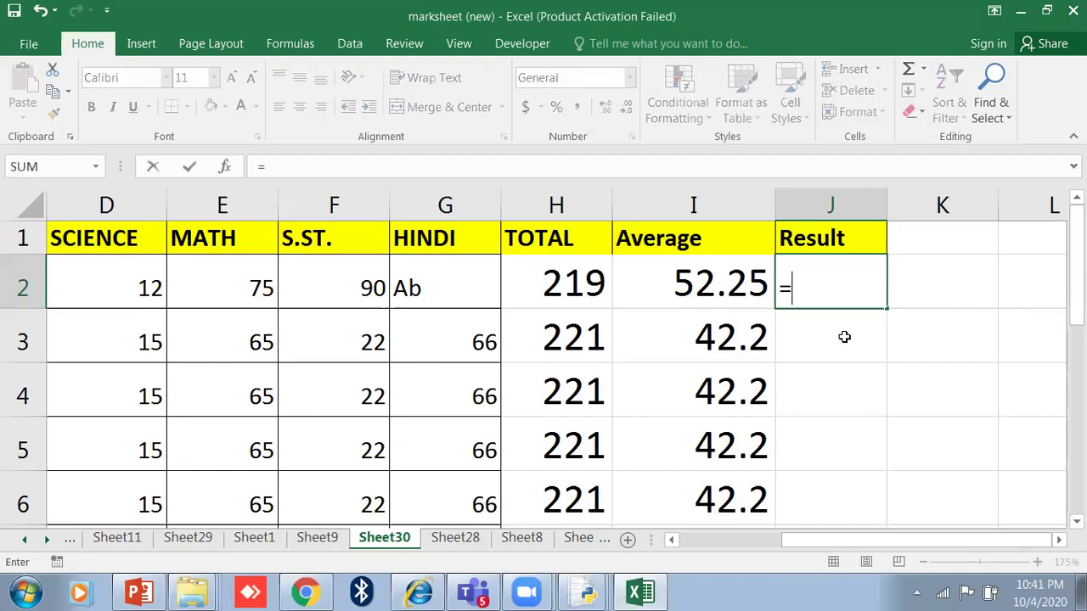
text(i)
key(BackSpace)
text(IF)
key(BackSpace)
key(BackSpace)
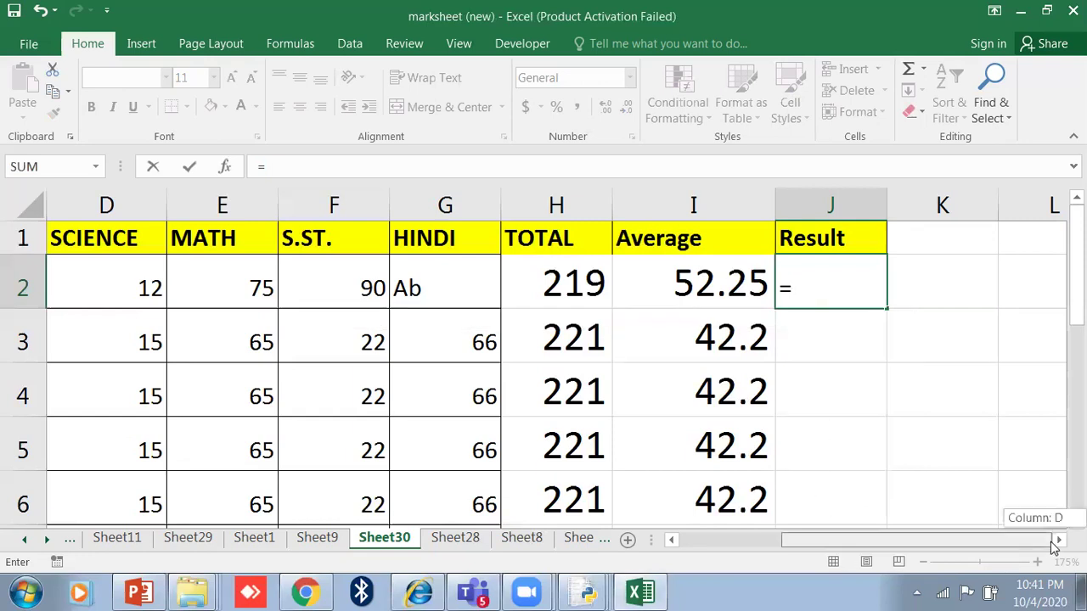
click(1058, 540)
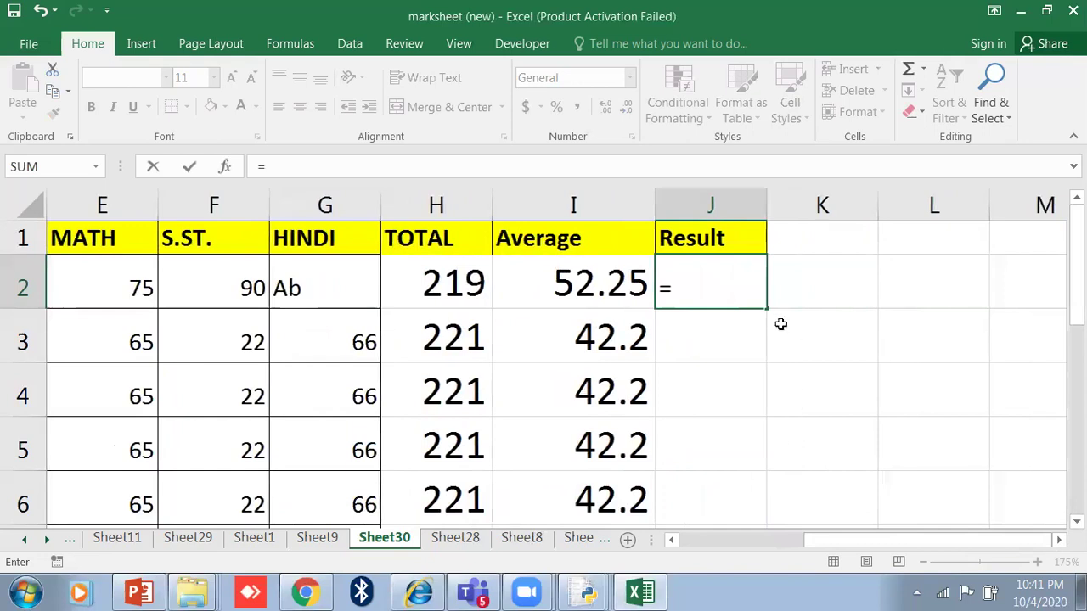
click(688, 271)
text(IF)
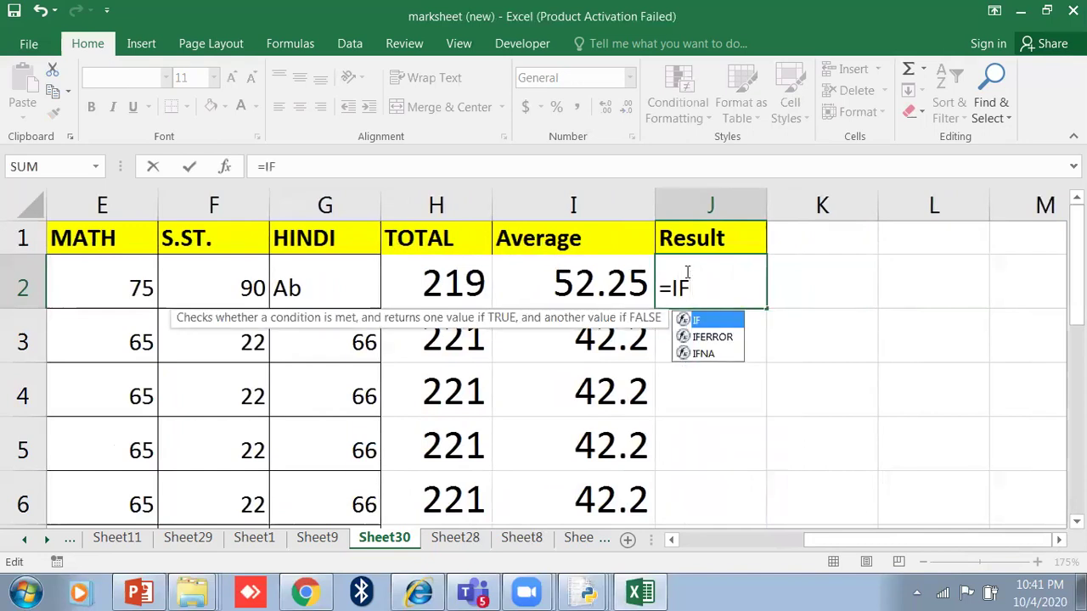
text(()
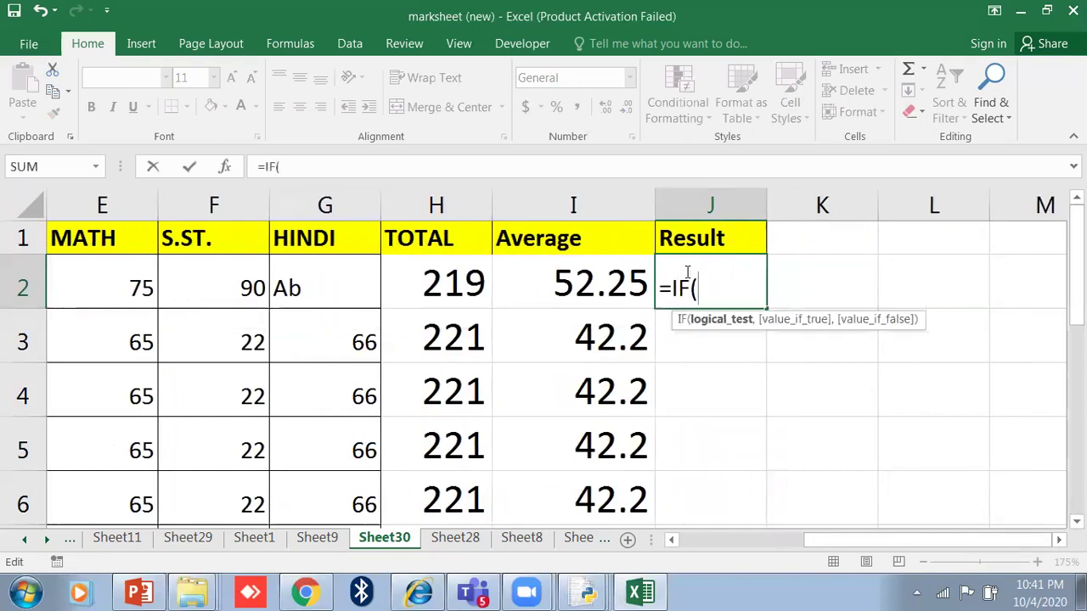
click(615, 285)
text(>)
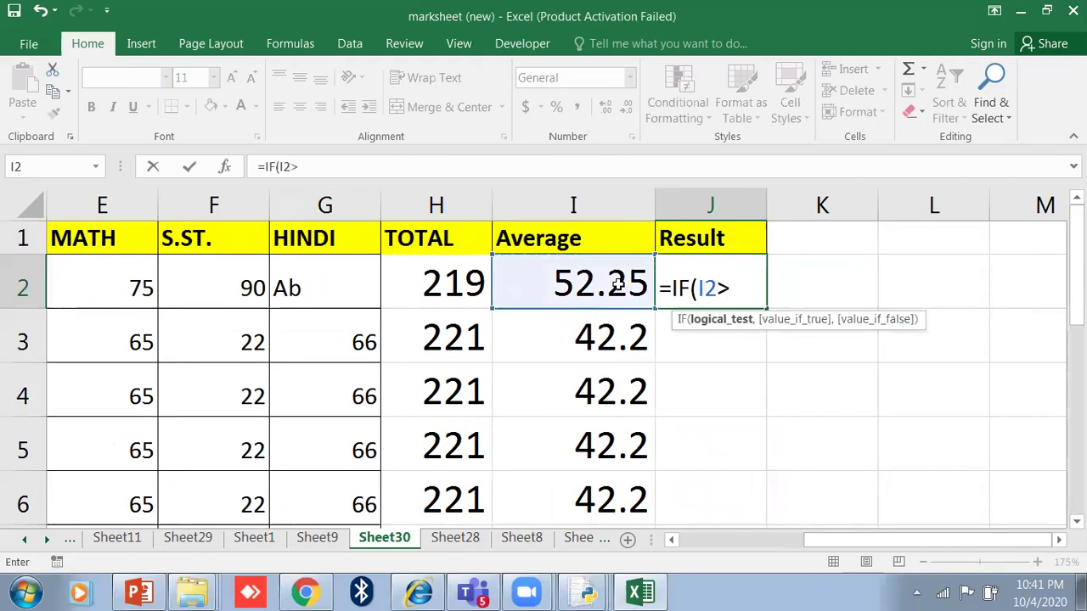
text(40,)
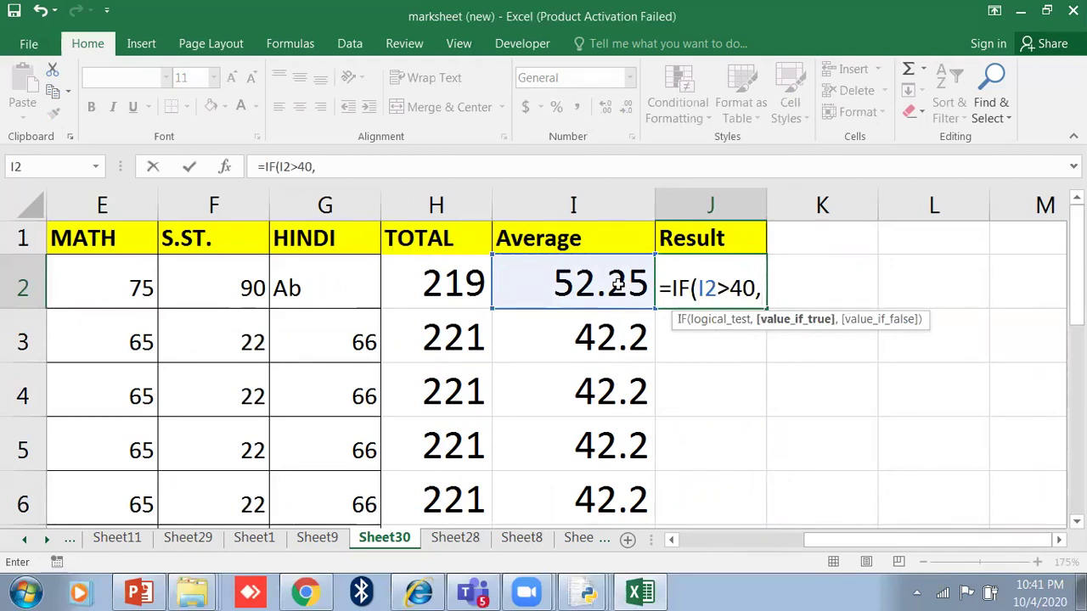
key(Left)
key(Left)
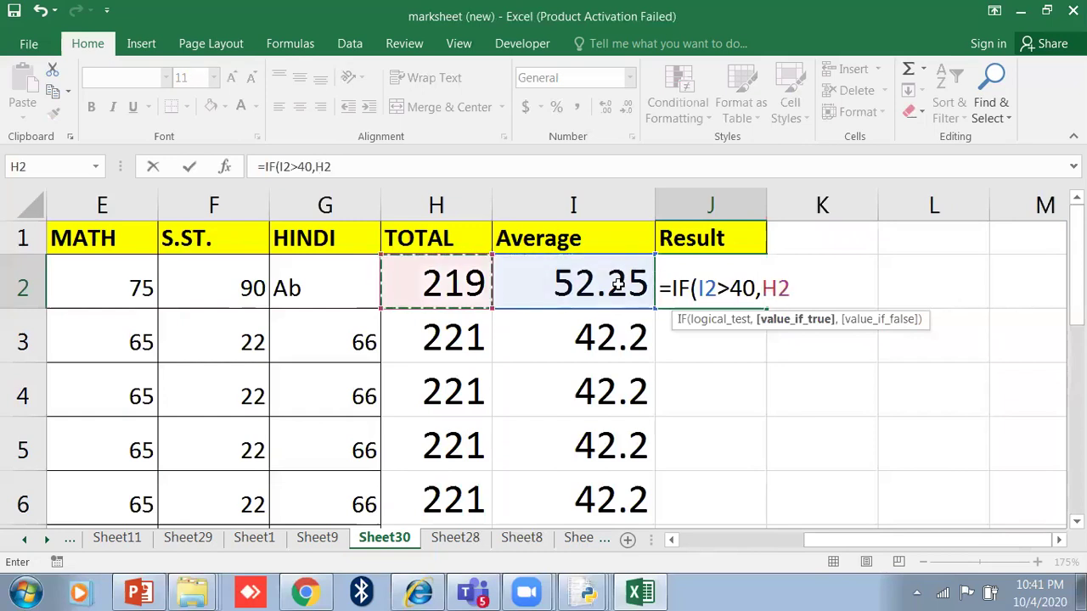
key(Escape)
- Enter =IF(I2>=40,"PASS","FAIL") in J2 to grade the first student by average
text(=IF()
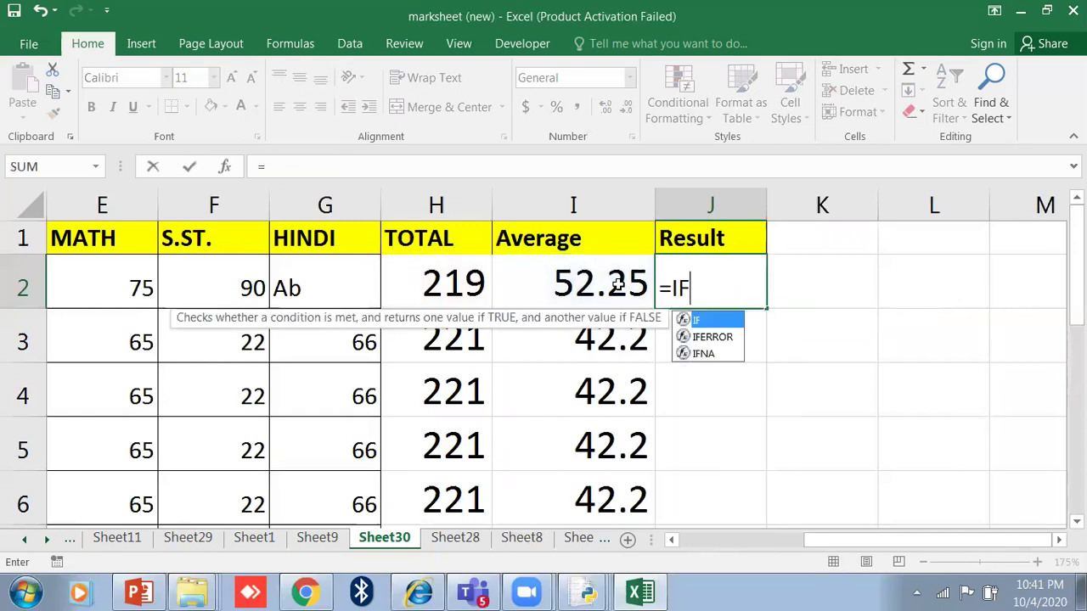
click(617, 286)
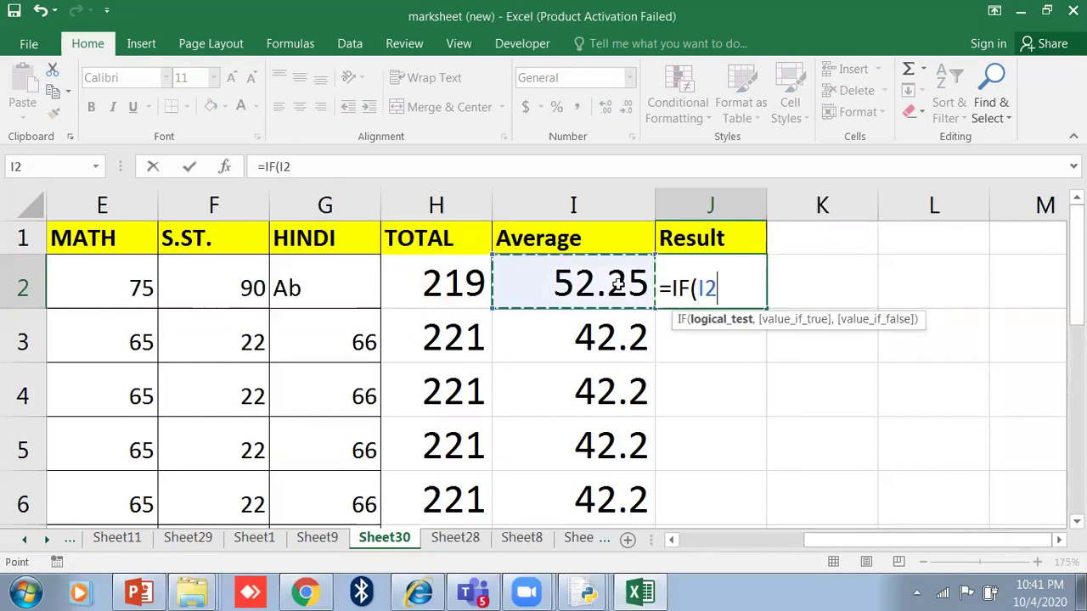
text(>=40,)
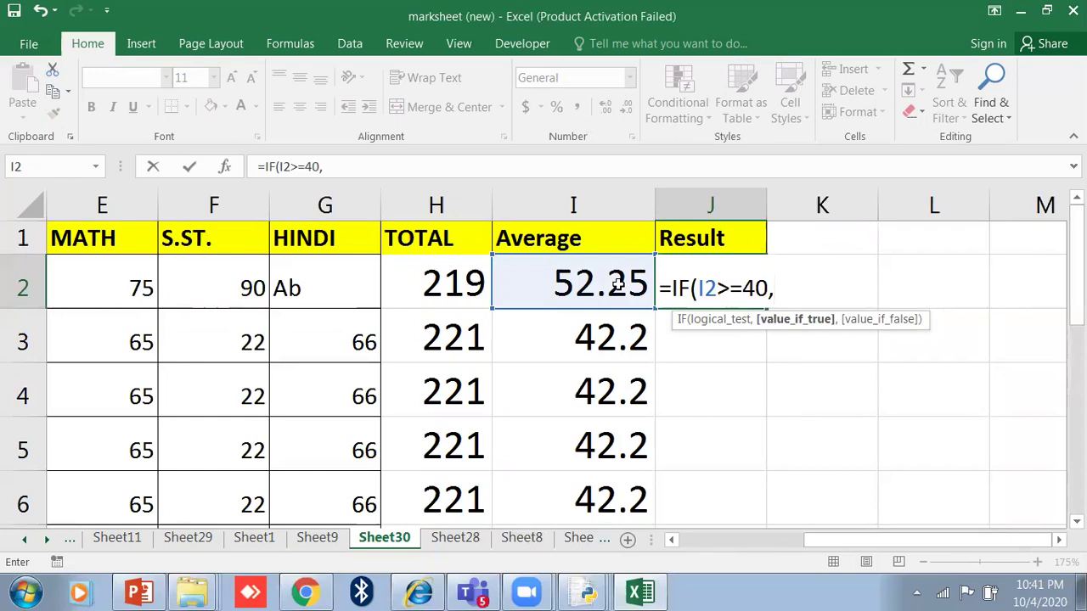
text("PASS",)
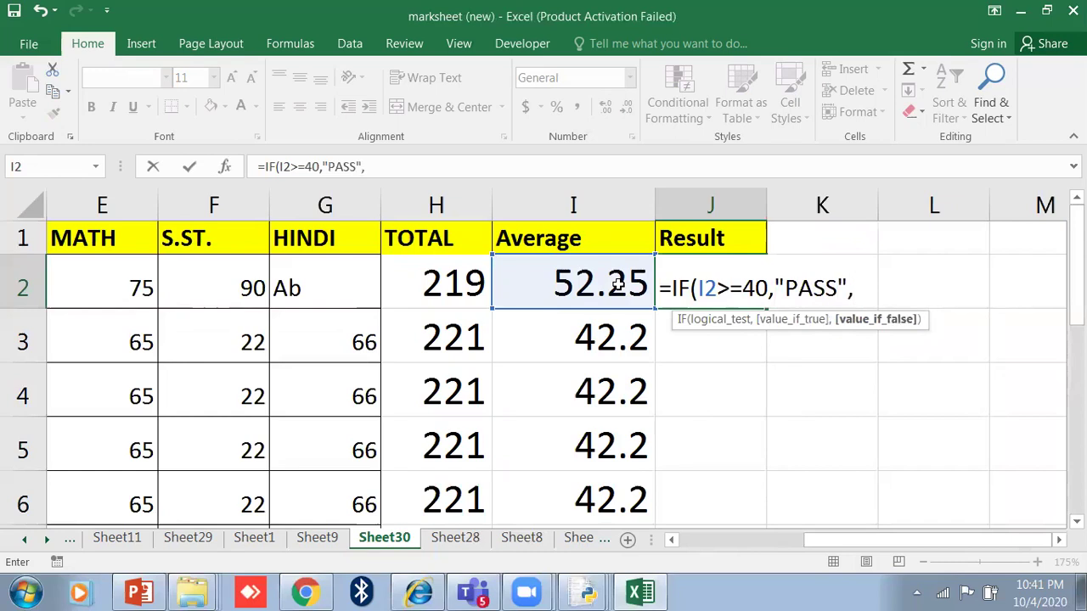
text("FAIL)
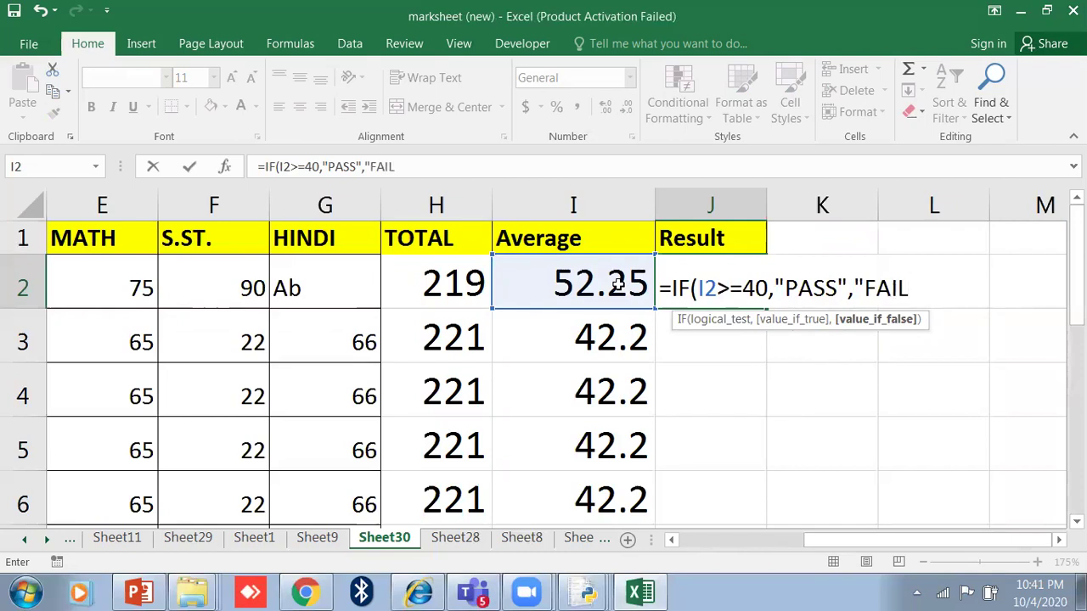
text("))
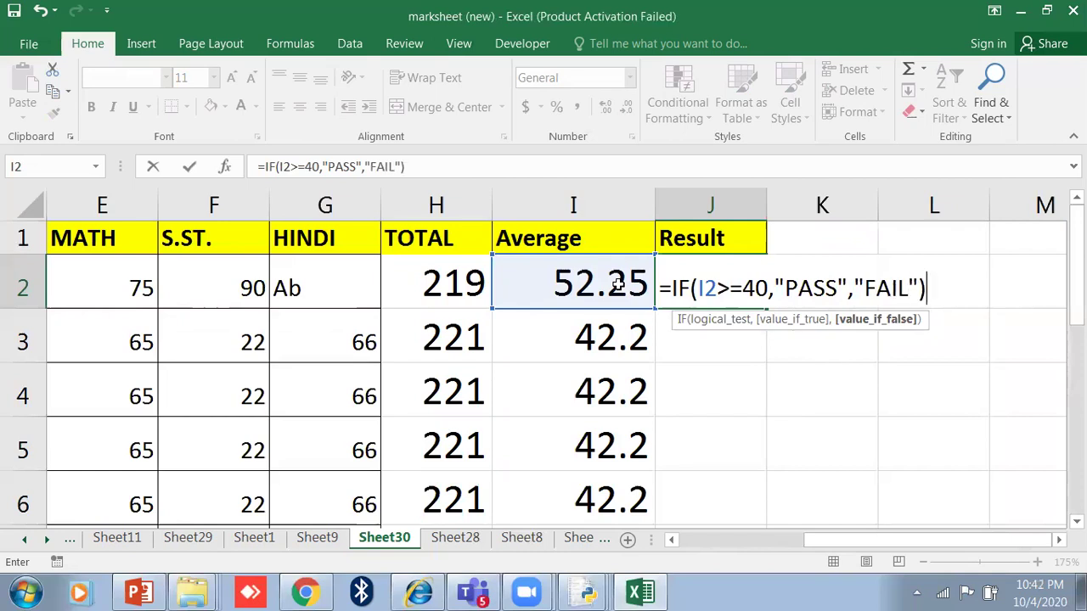
key(Return)
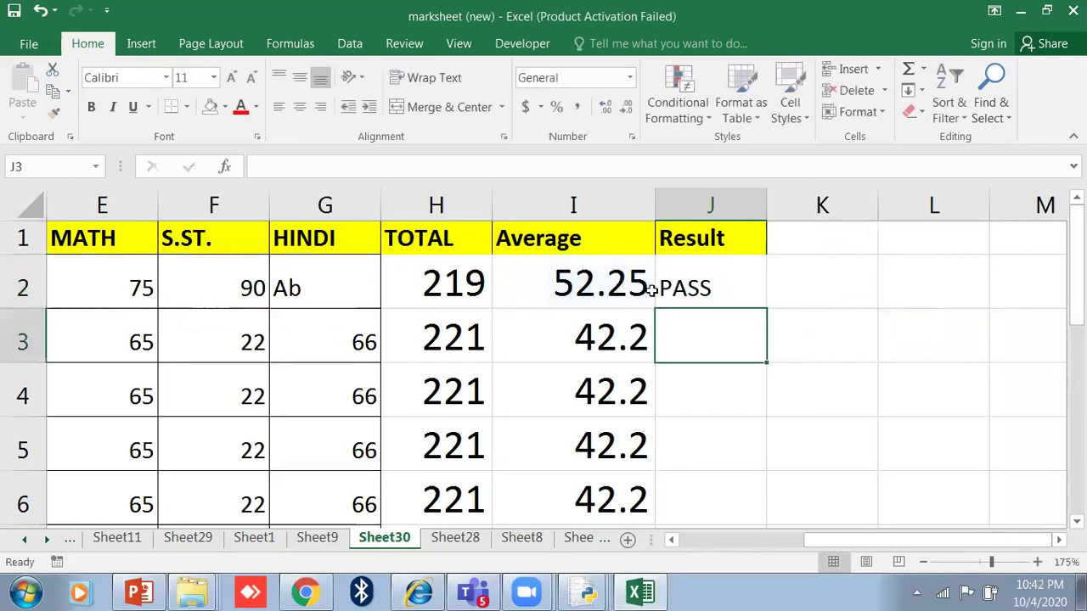
- Fill the IF formula from J2 down the Result column to J14
click(641, 288)
click(688, 289)
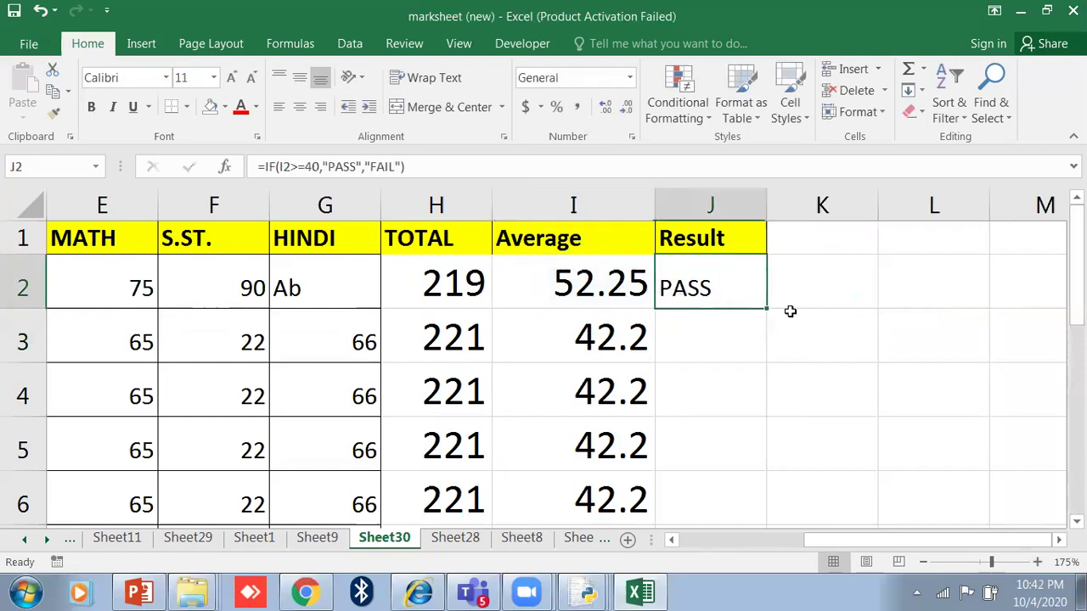
drag(769, 318, 730, 507)
- Compare the results in column J with the averages beside them, from row 2 down to row 14
scroll(726, 501, down, 2)
scroll(725, 476, up, 2)
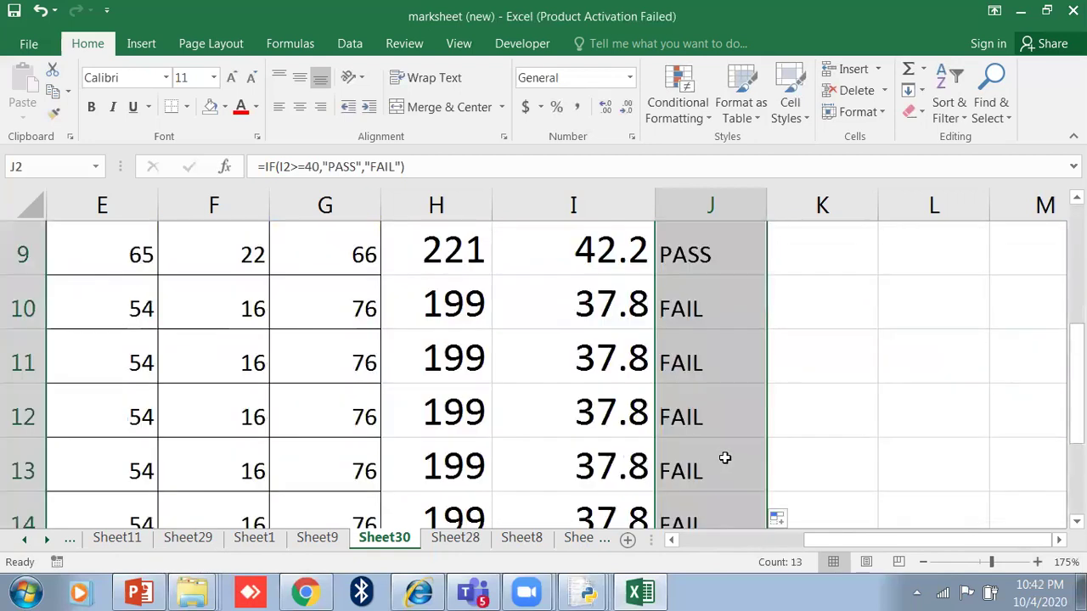
scroll(722, 450, up, 2)
scroll(708, 416, down, 3)
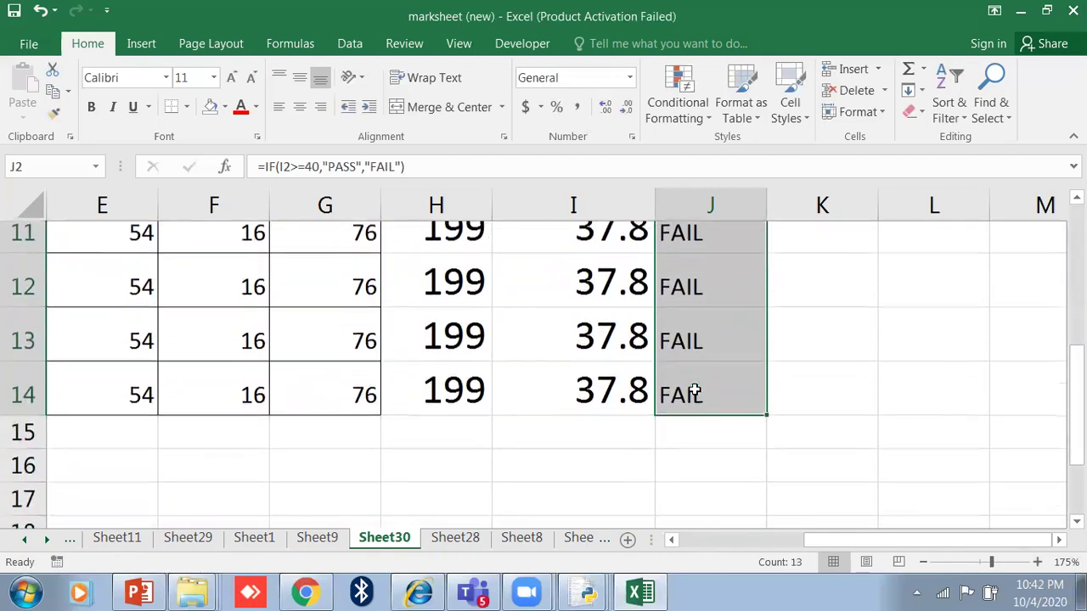
scroll(692, 382, up, 2)
mouse_move(676, 468)
mouse_down()
mouse_move(678, 514)
mouse_move(673, 480)
mouse_up()
scroll(669, 425, up, 1)
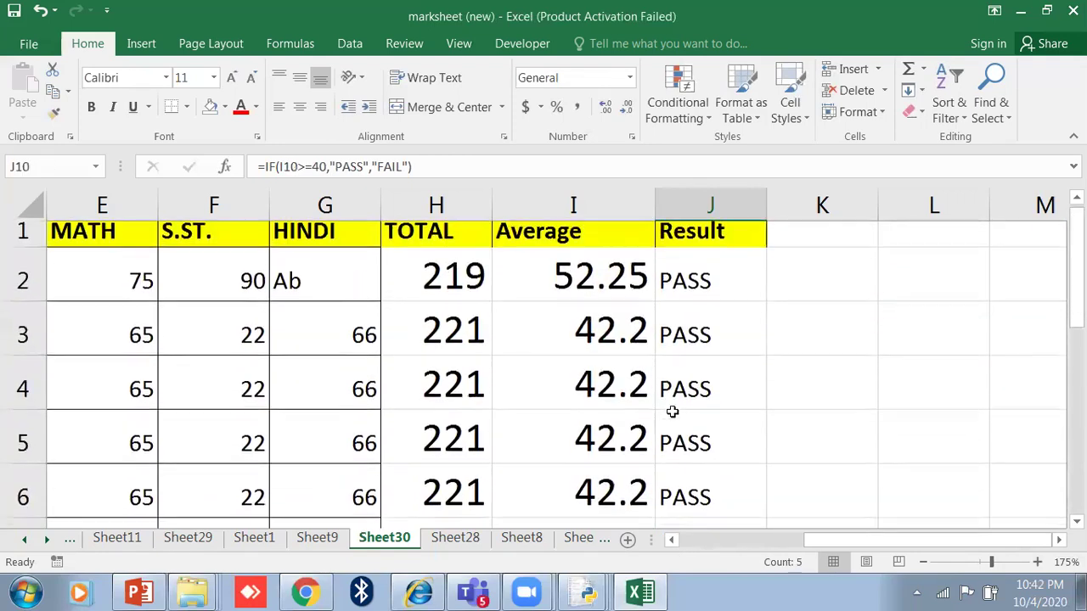
drag(693, 289, 702, 477)
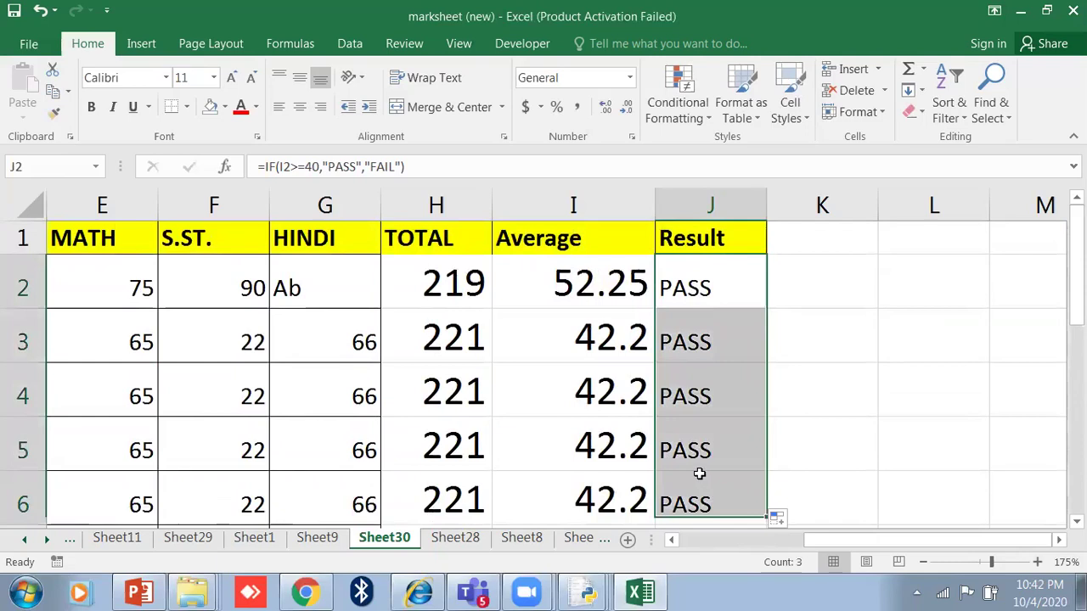
- Open the IF formula in J2 to review its condition and both return values, and leave it without editing
click(699, 263)
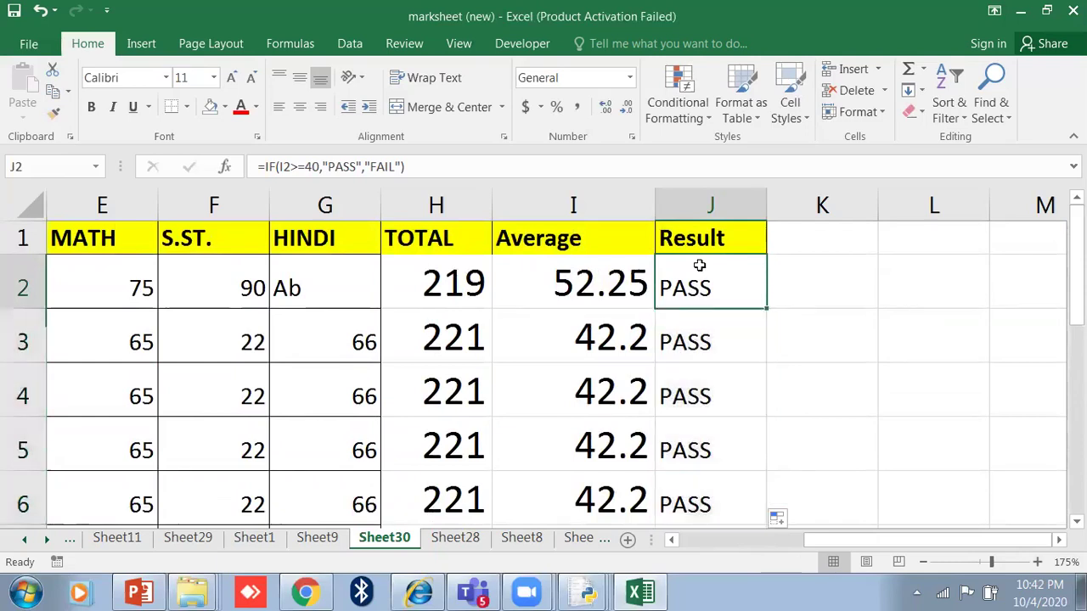
double_click(699, 287)
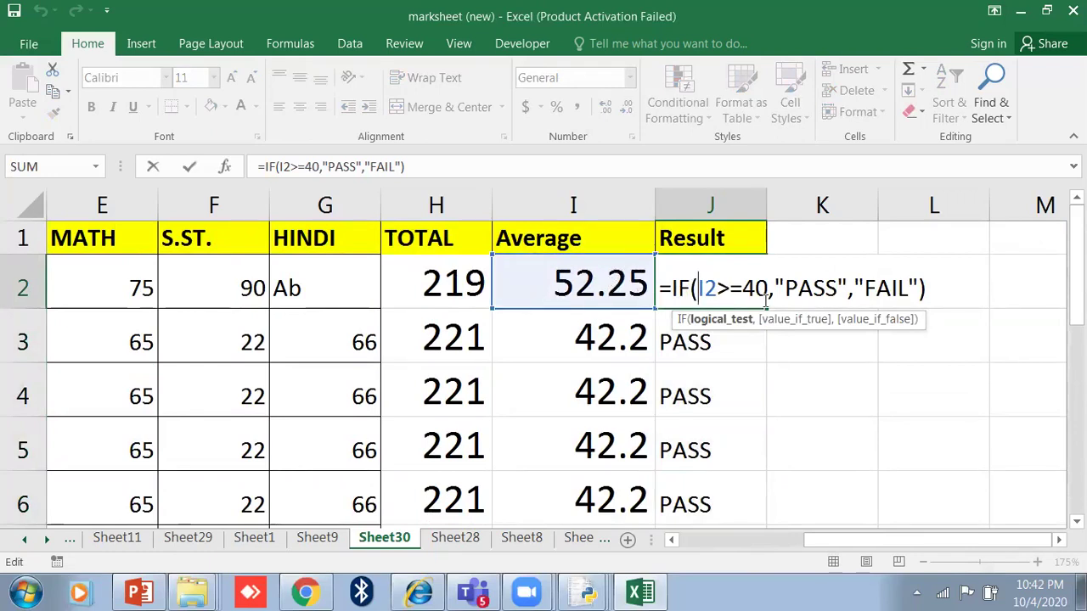
click(821, 350)
key(Escape)
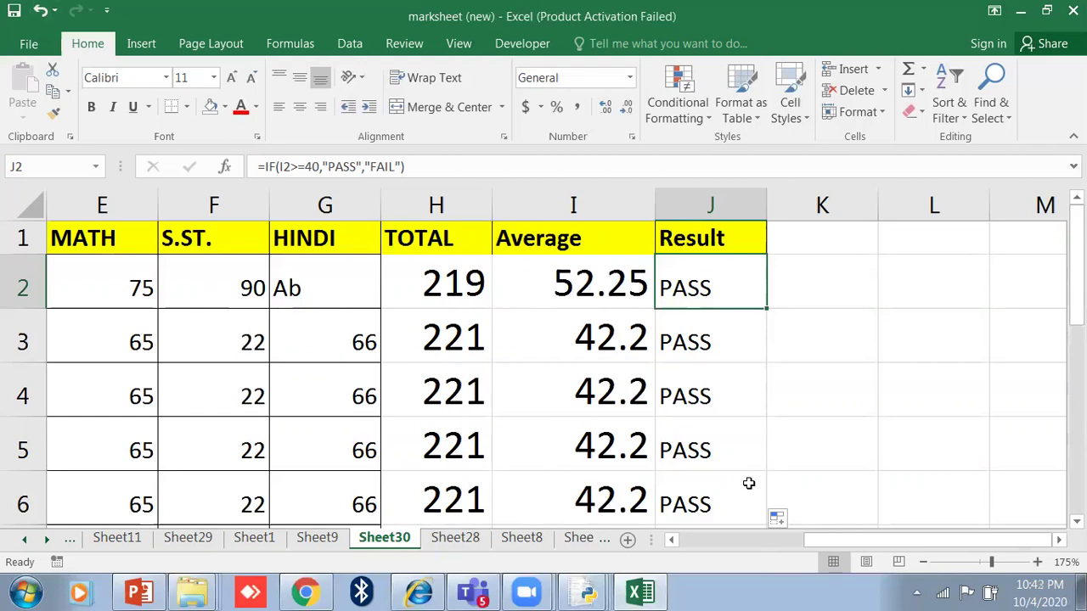
mouse_move(644, 592)
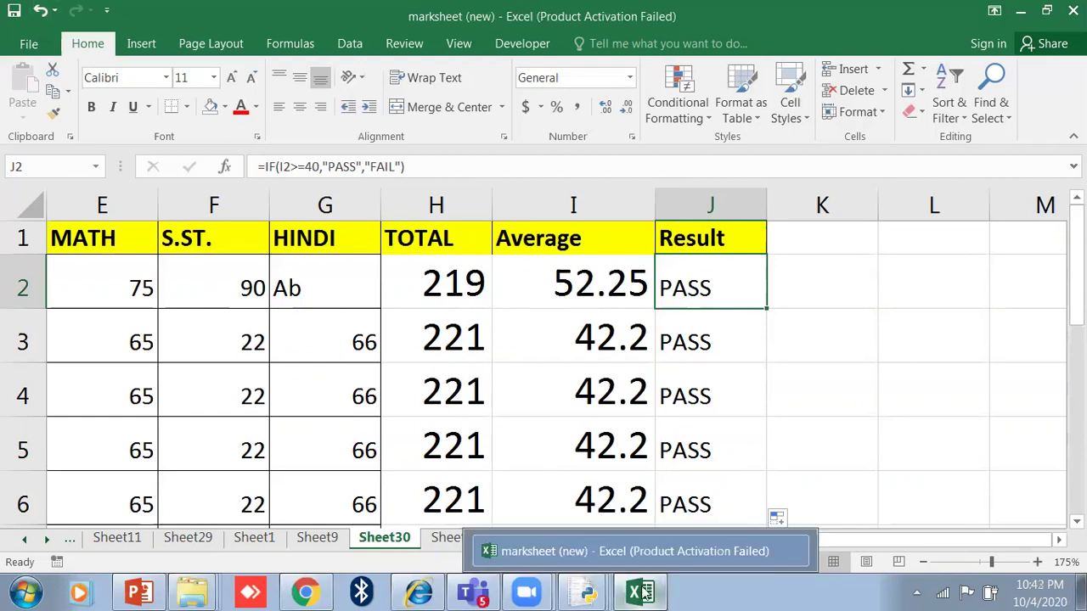